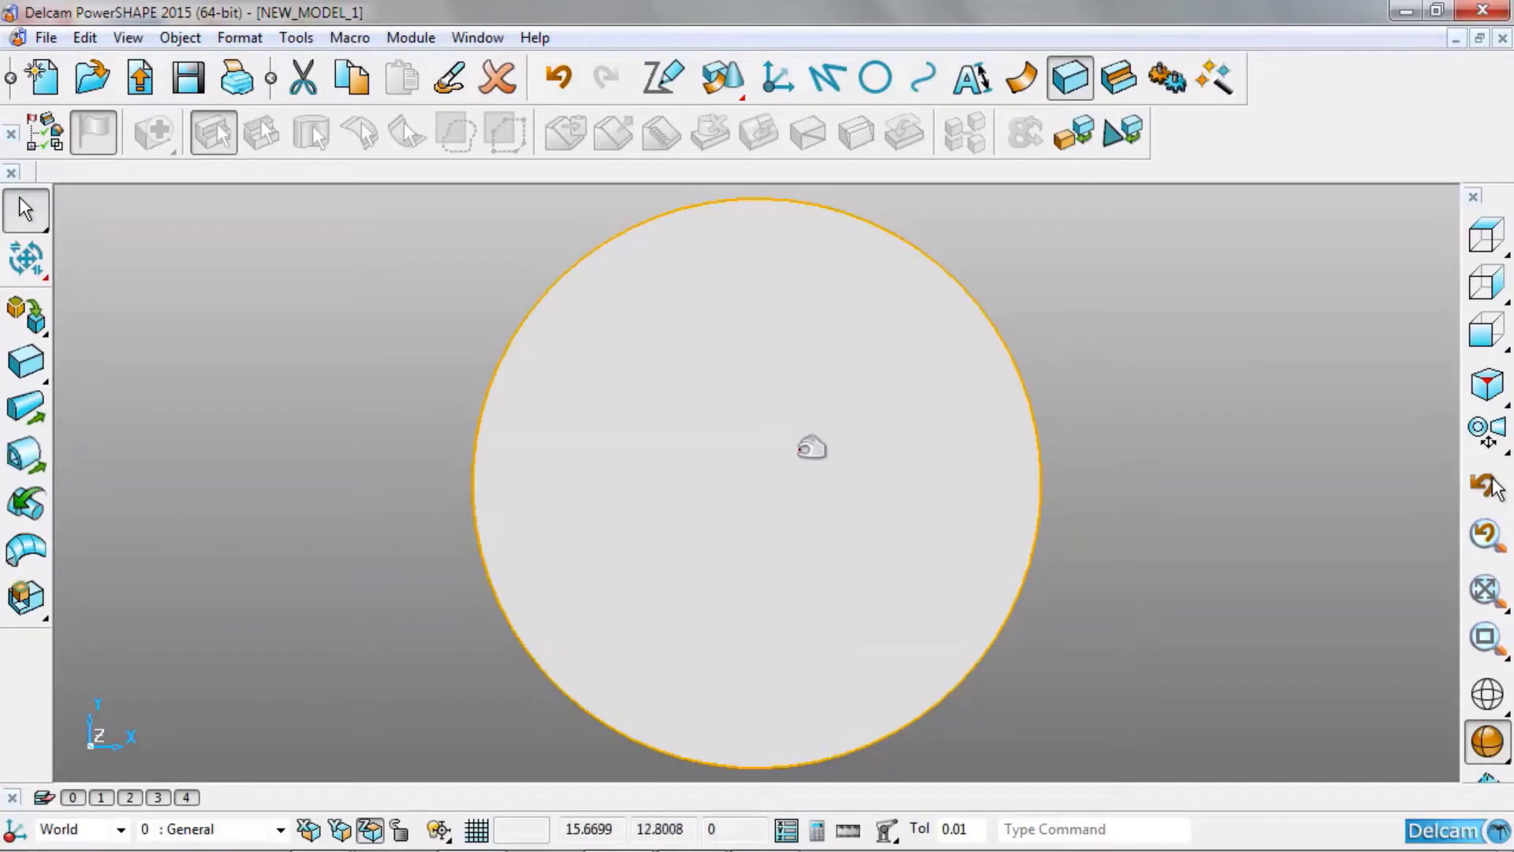
# - Delete the existing disc and draw a full circle of about 20 mm radius centred at the origin 0 0
pyautogui.scroll(-2, 789, 449)
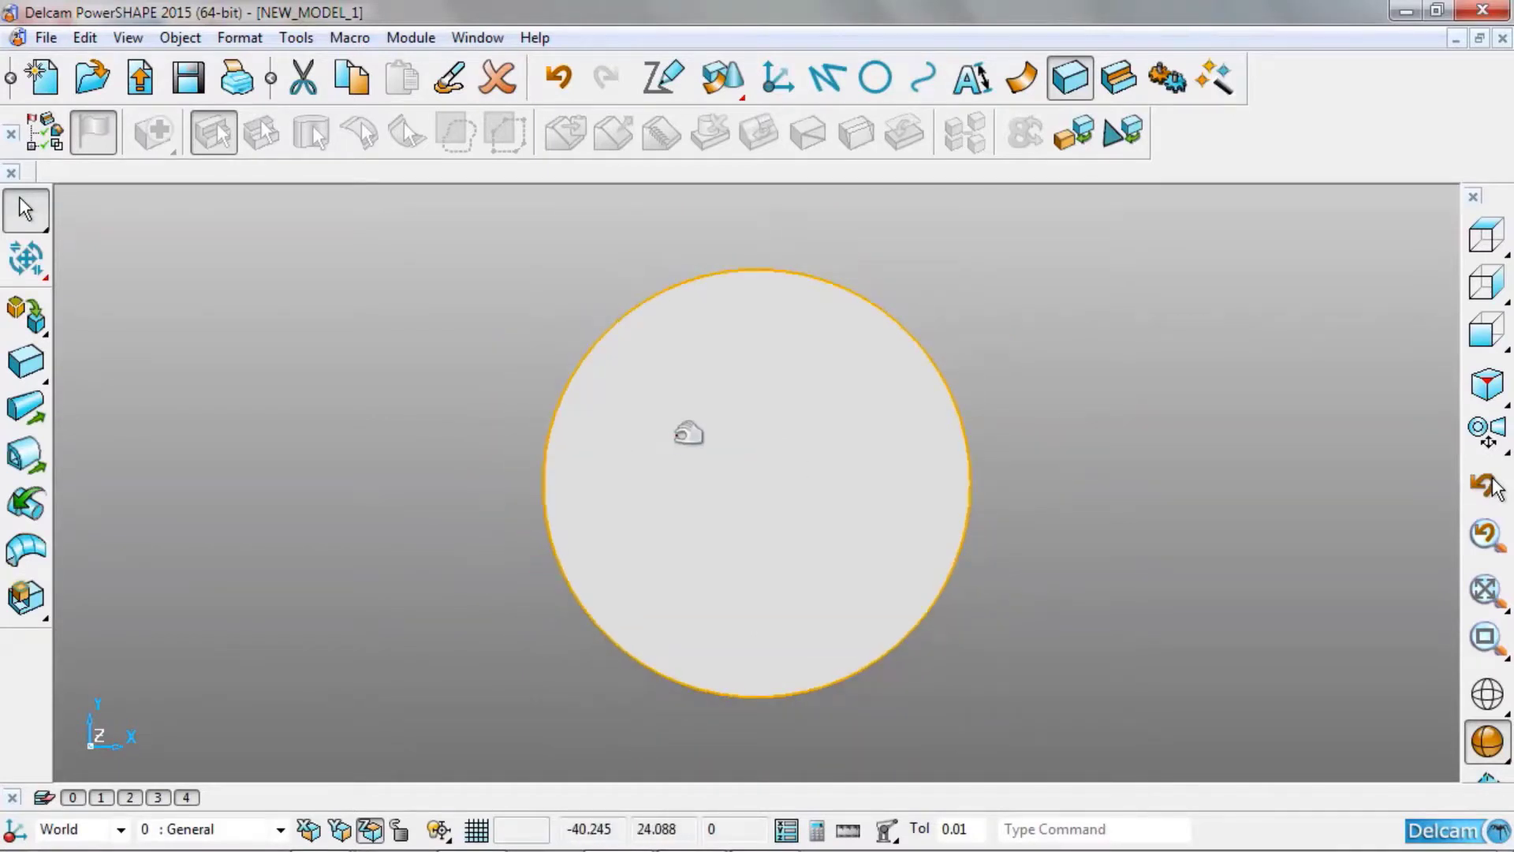
pyautogui.press('Delete')
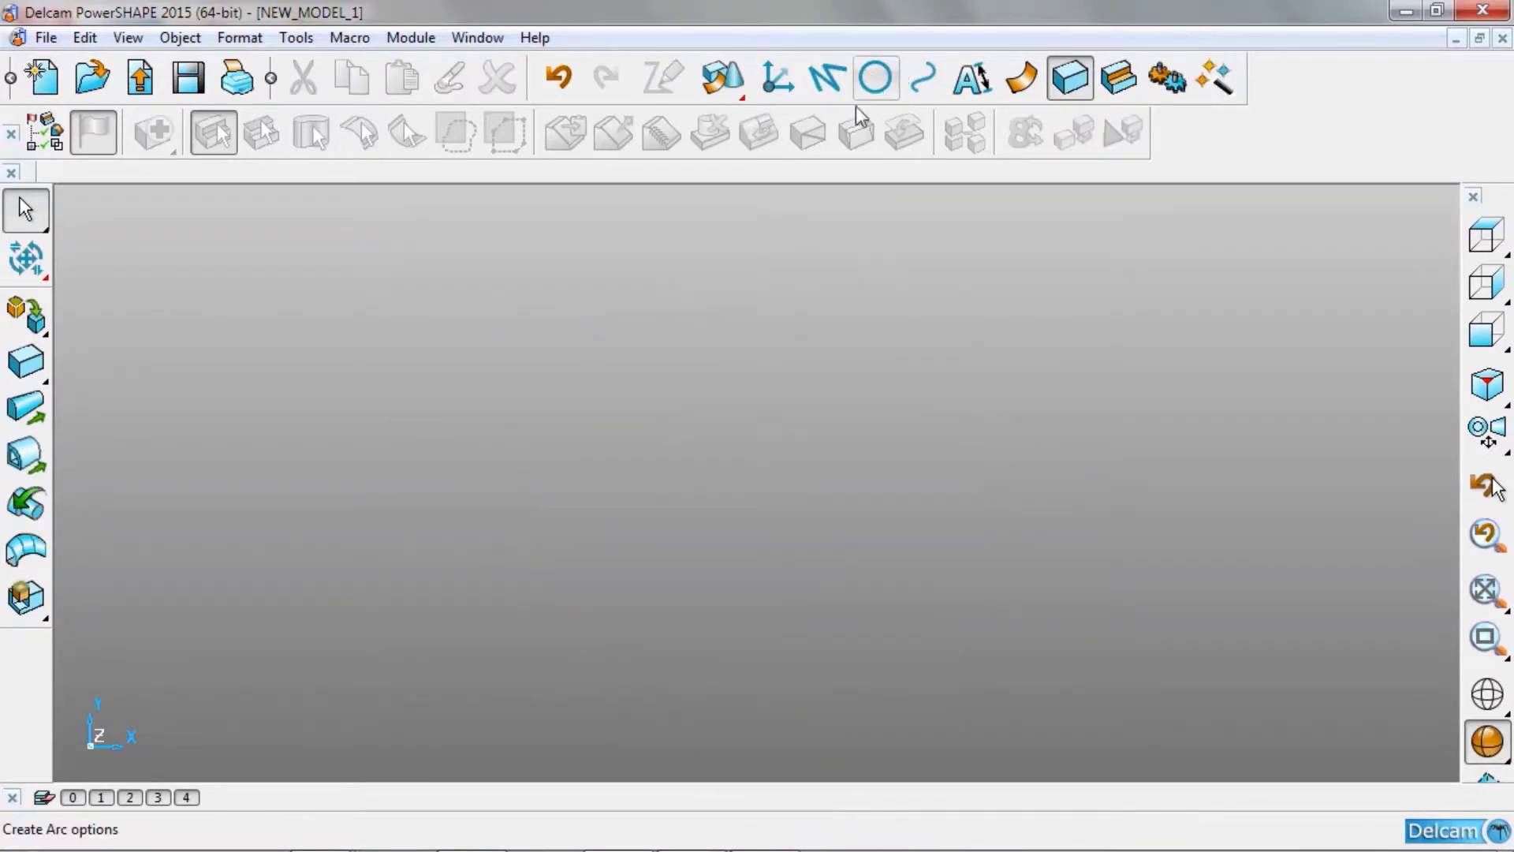
pyautogui.click(875, 78)
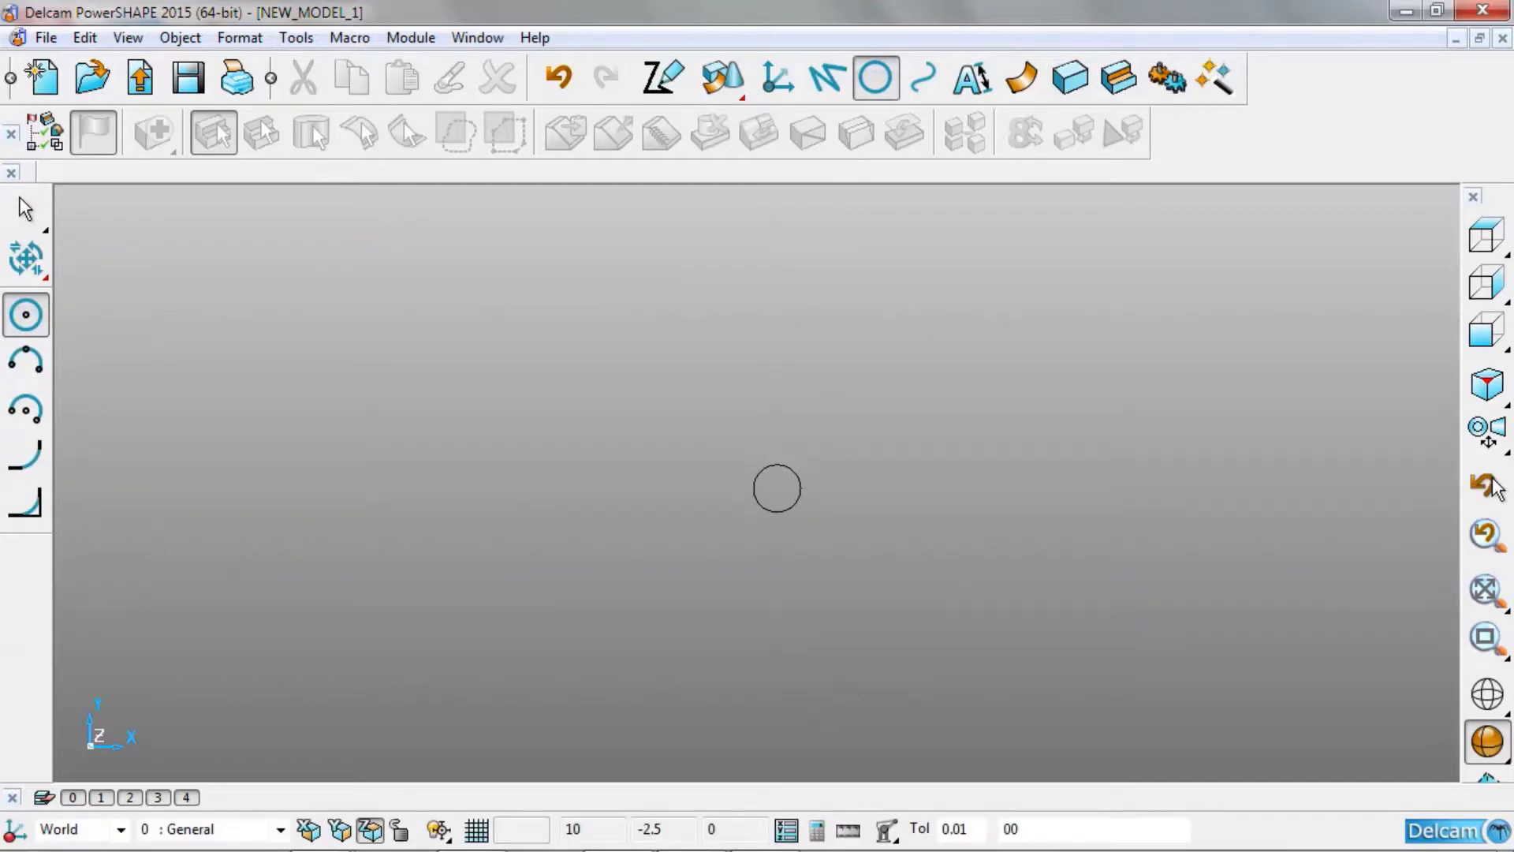
pyautogui.click(756, 484)
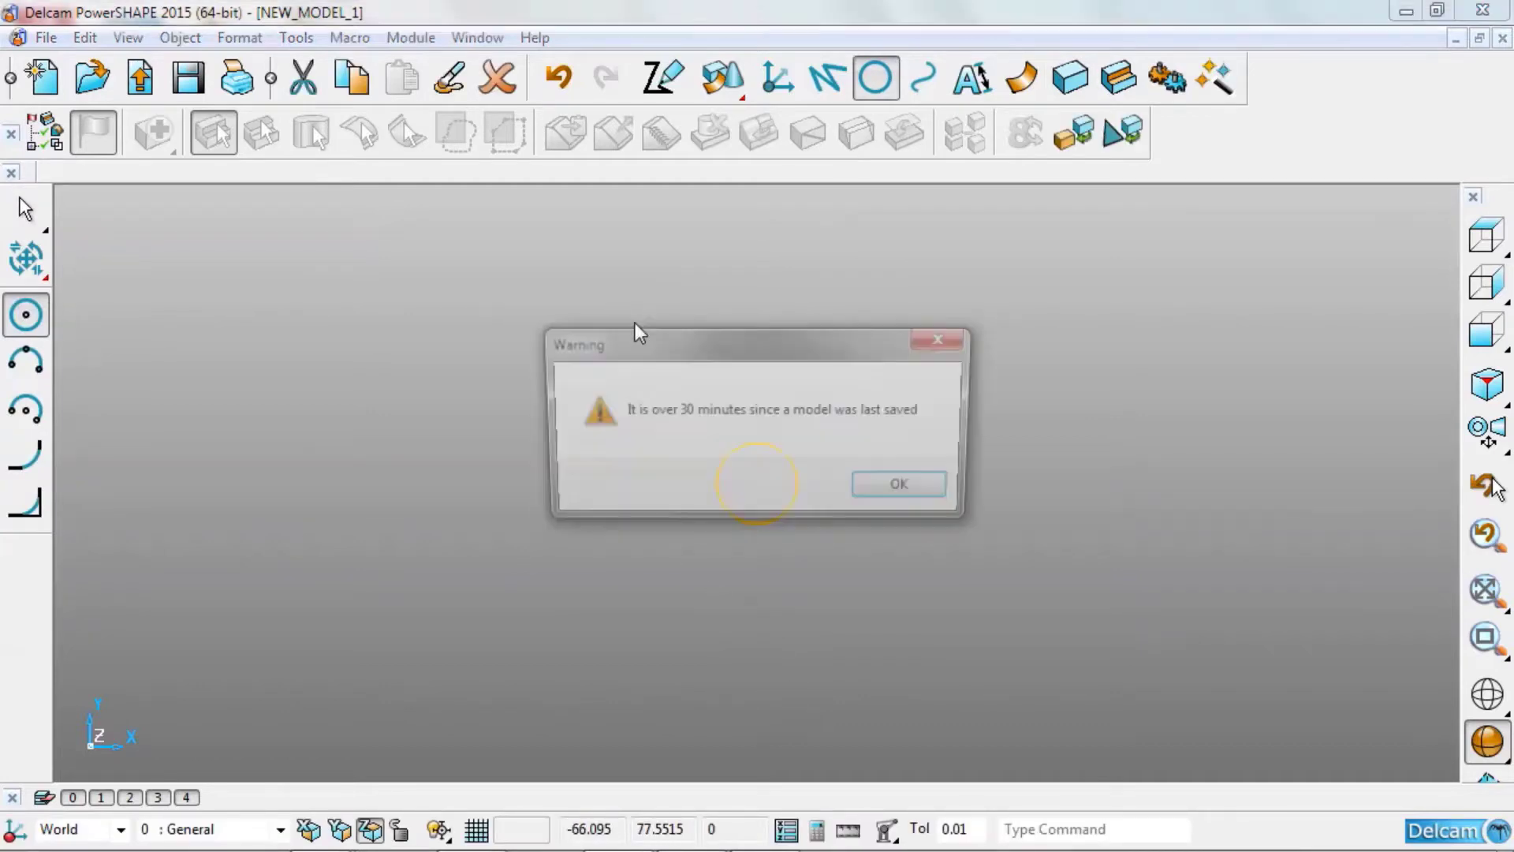
pyautogui.click(907, 490)
pyautogui.rightClick(627, 250)
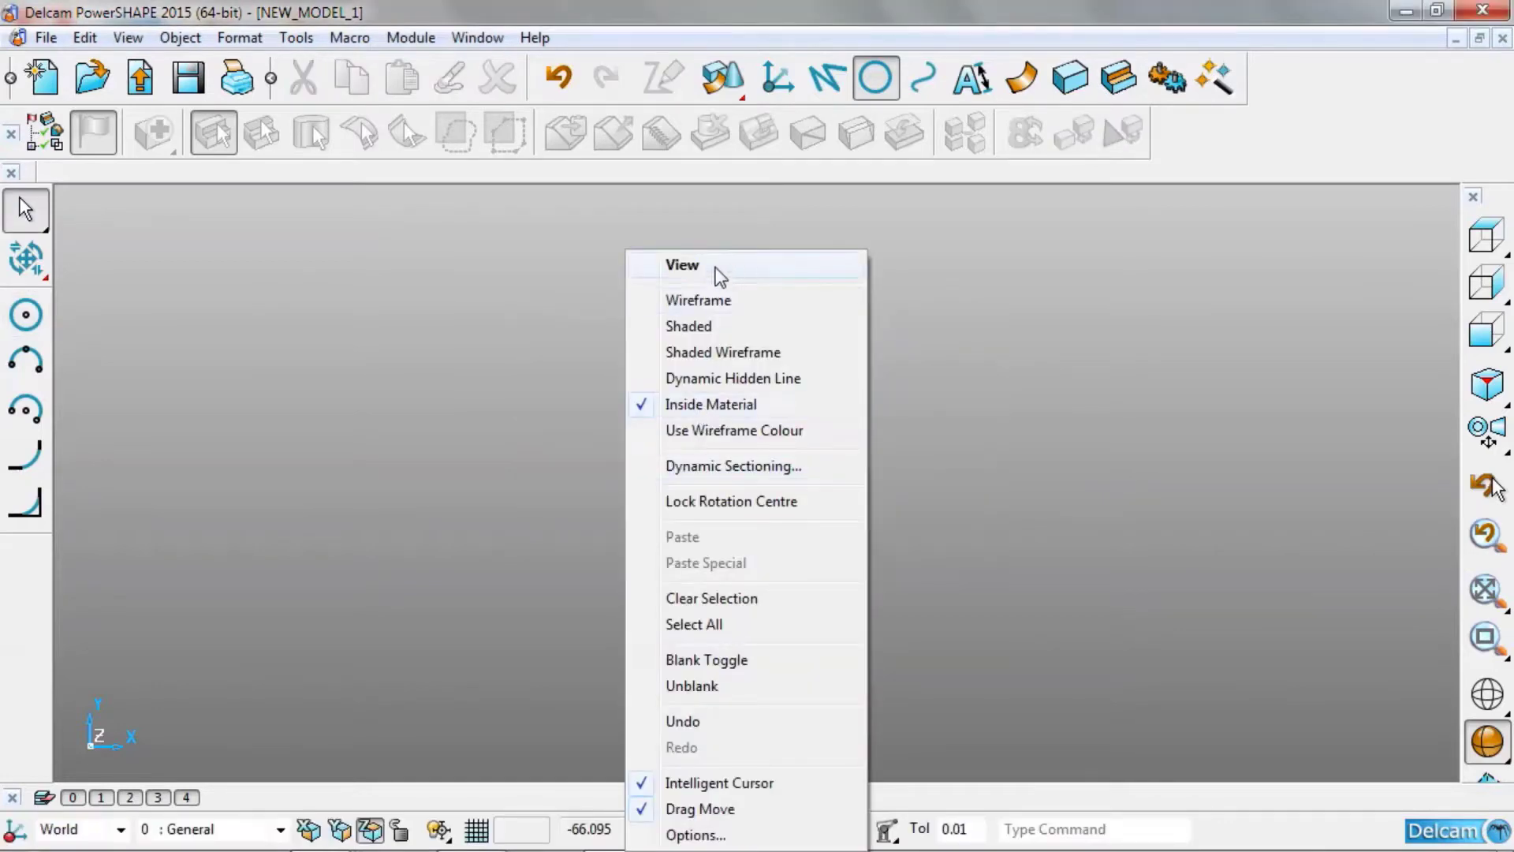
pyautogui.click(744, 500)
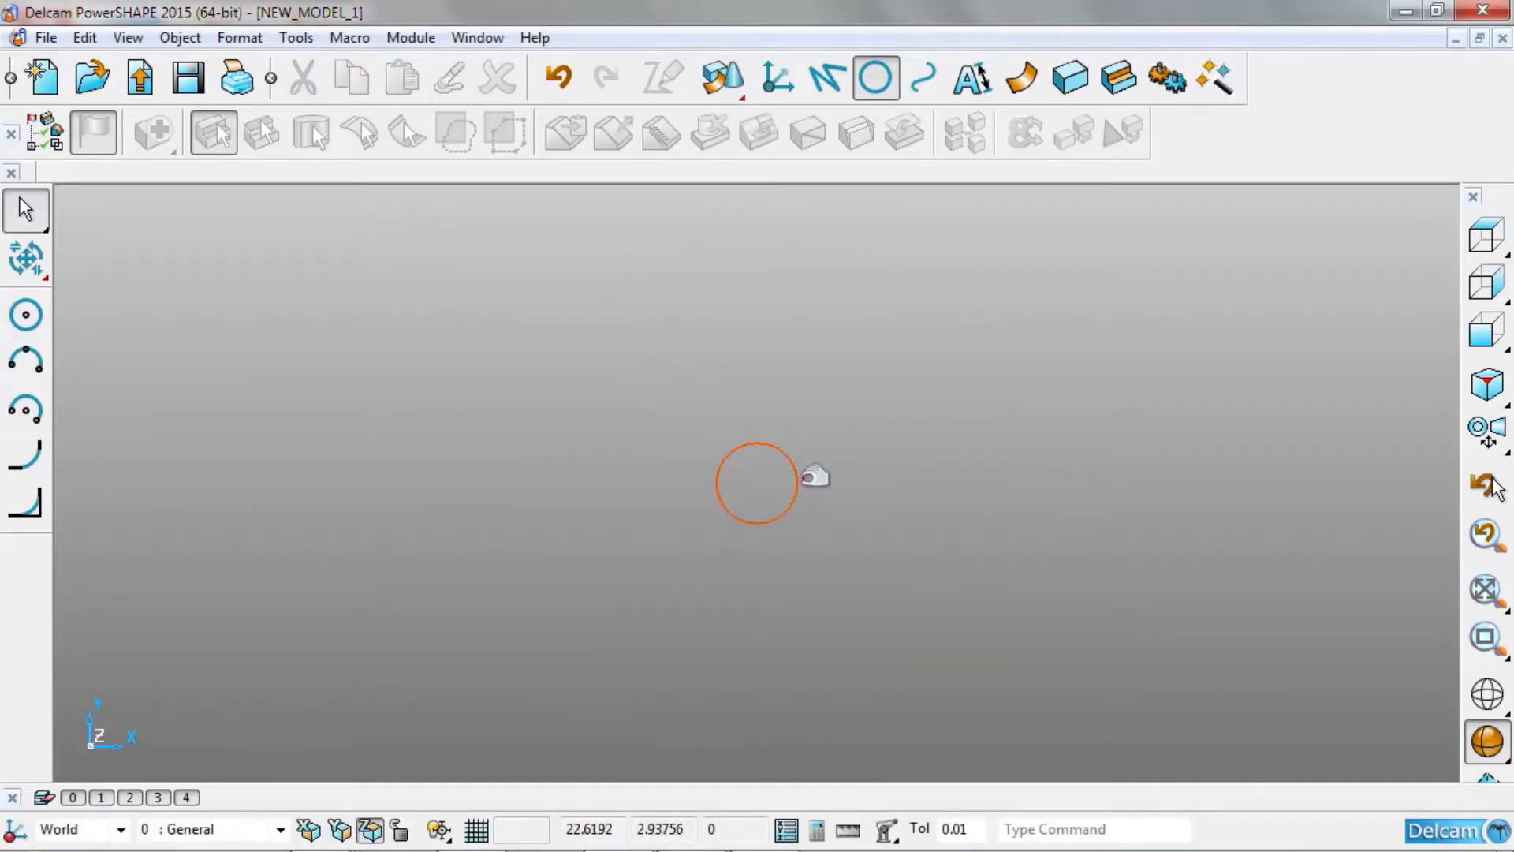
# - Set the circle's size by diameter, to 212 mm
pyautogui.doubleClick(798, 480)
pyautogui.click(1095, 189)
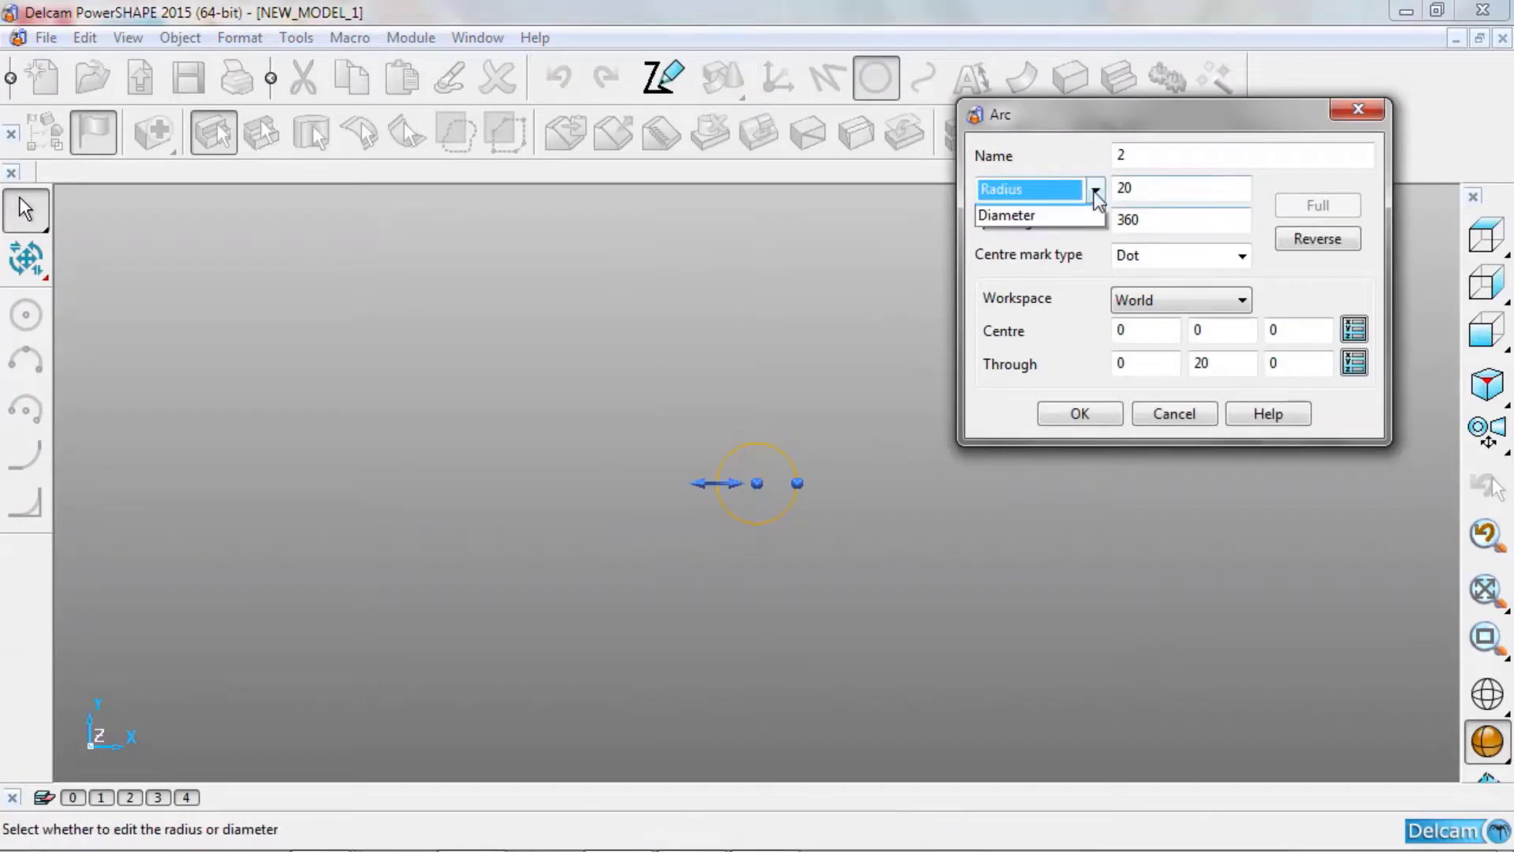
pyautogui.click(1028, 218)
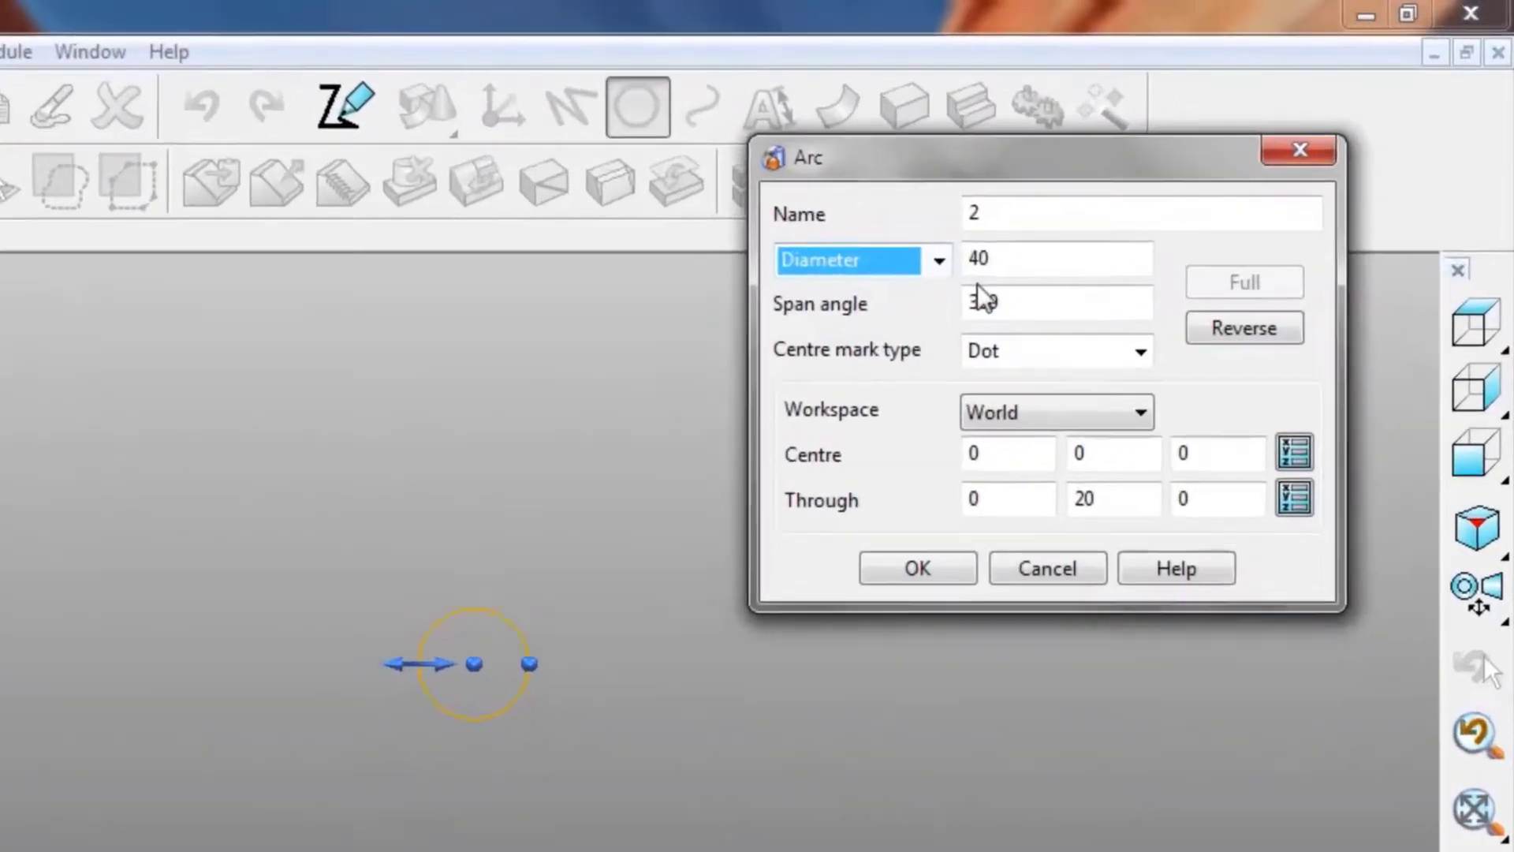
pyautogui.press('Tab')
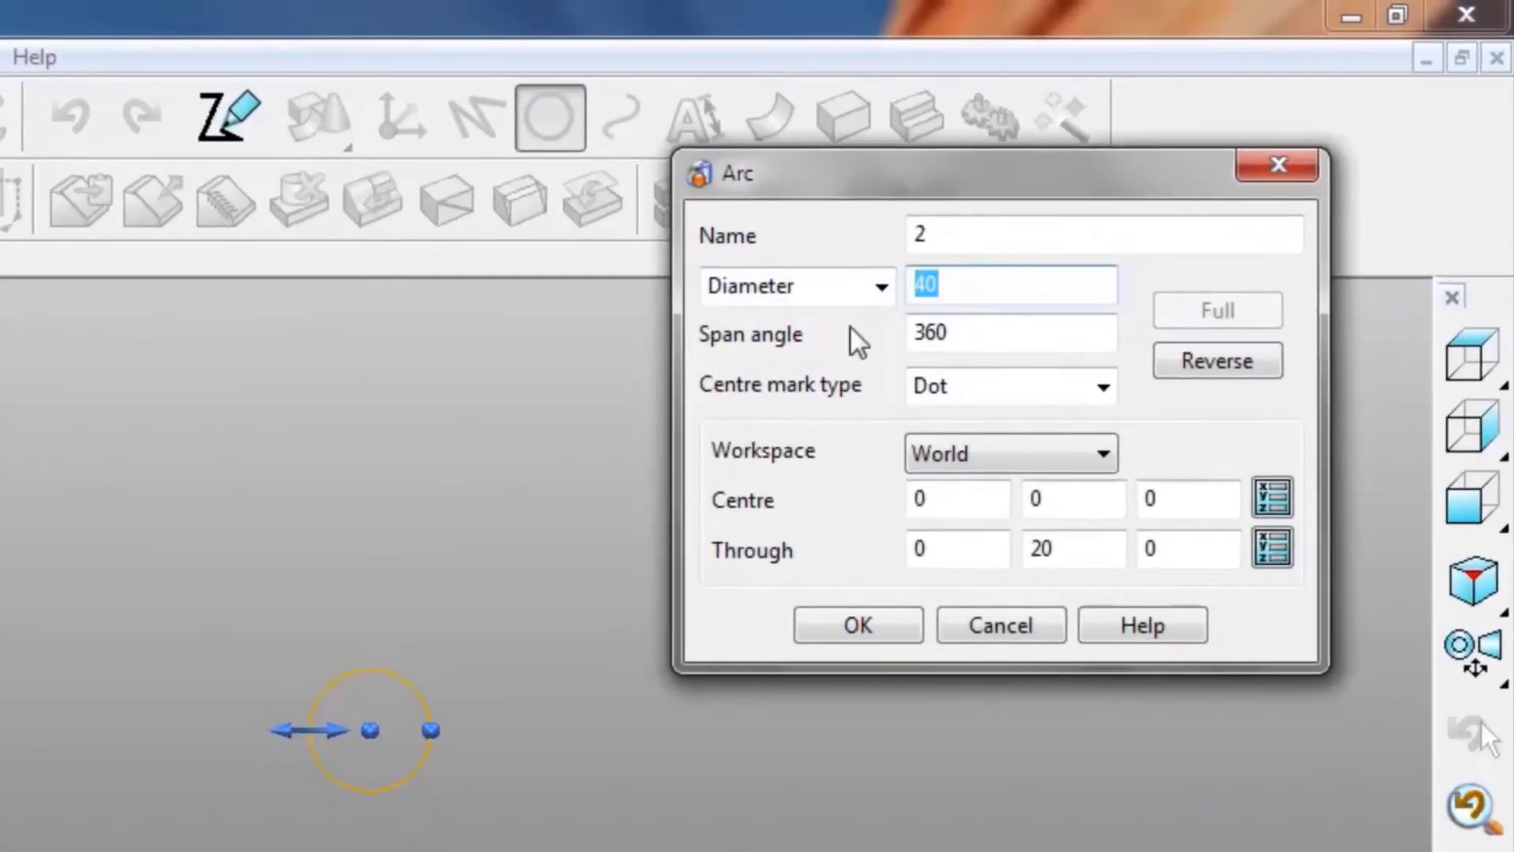
pyautogui.write('212')
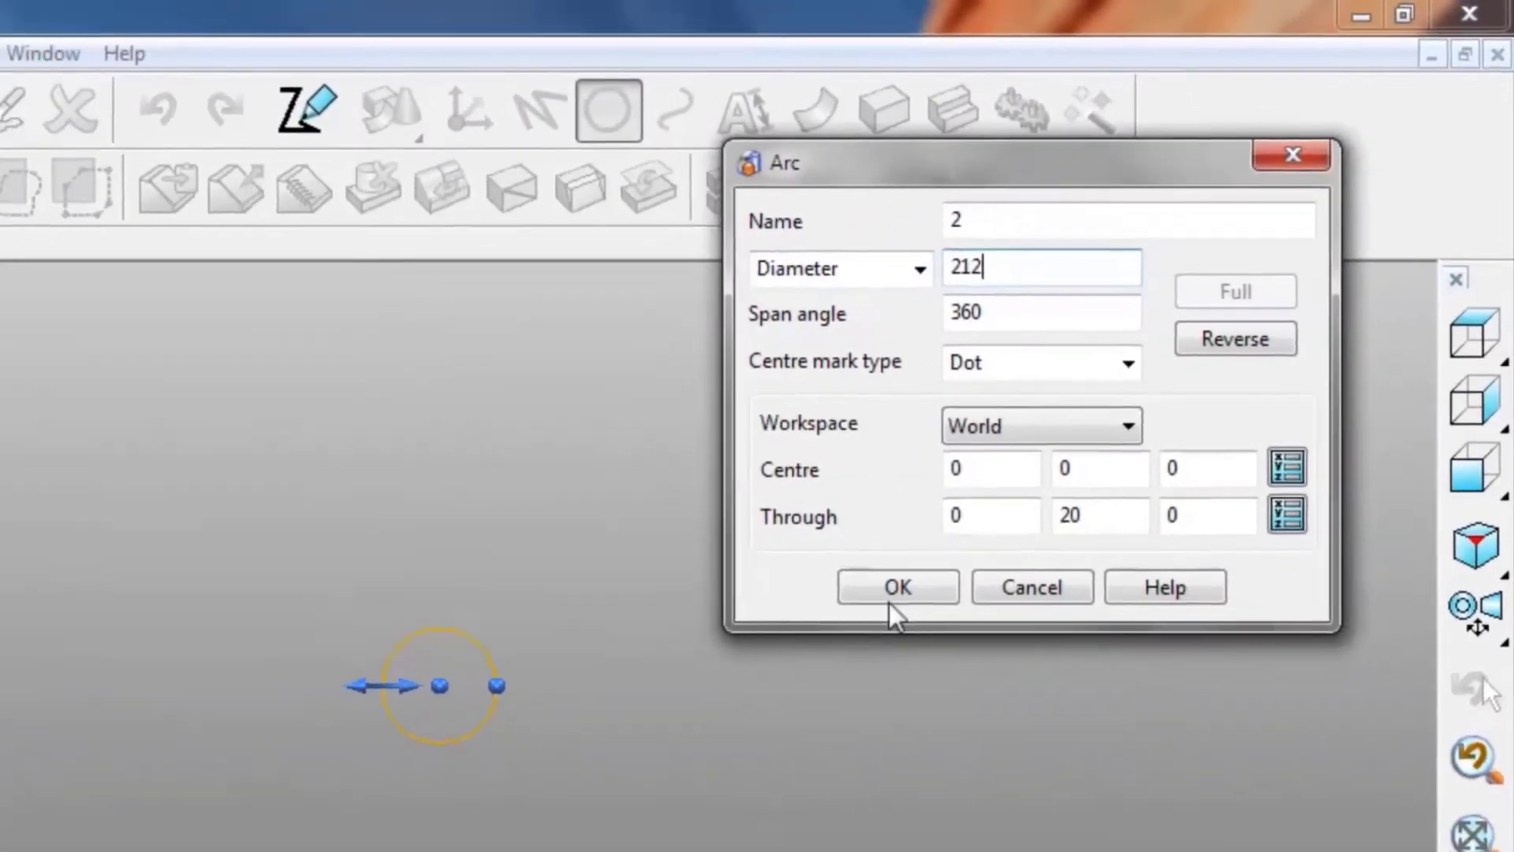
pyautogui.click(858, 627)
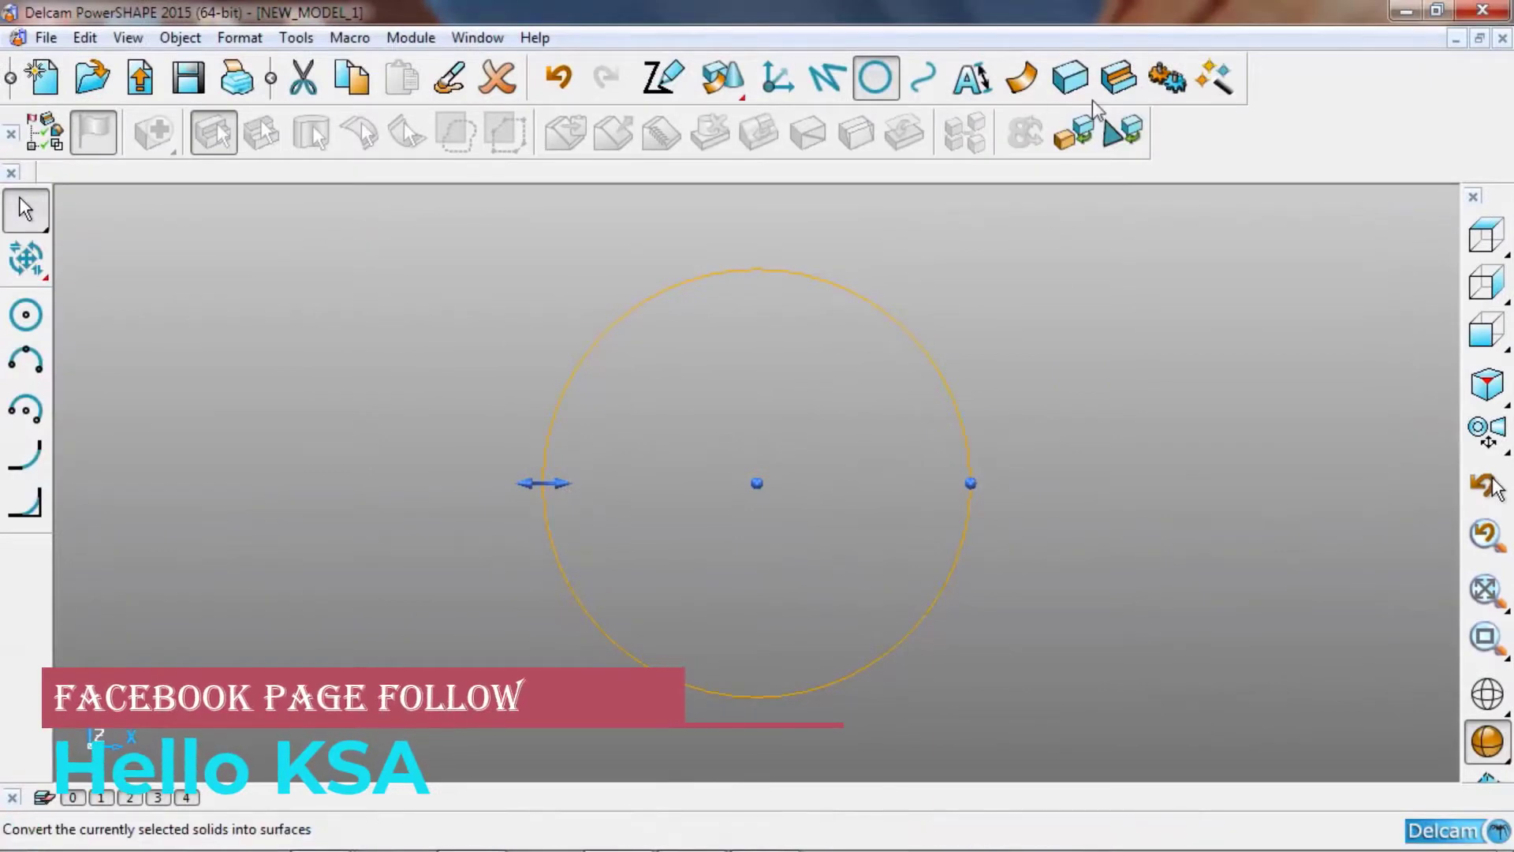
# - Extrude the circle into a solid disc with a Direction 1 length of 3 mm
pyautogui.click(1070, 77)
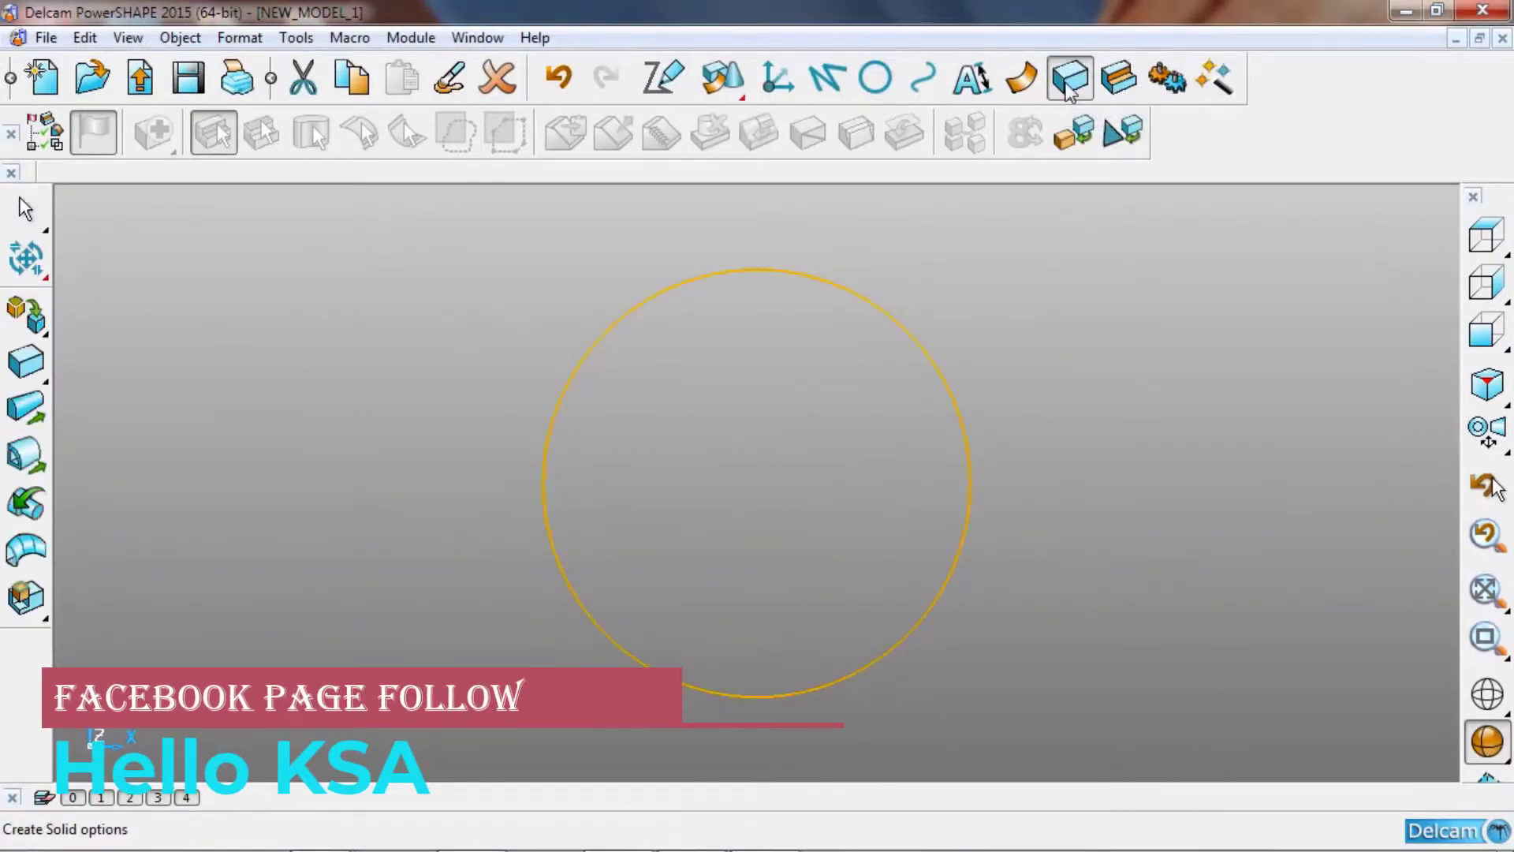
pyautogui.click(28, 408)
pyautogui.moveTo(642, 642); pyautogui.dragTo(705, 404, button='middle')
pyautogui.doubleClick(689, 385)
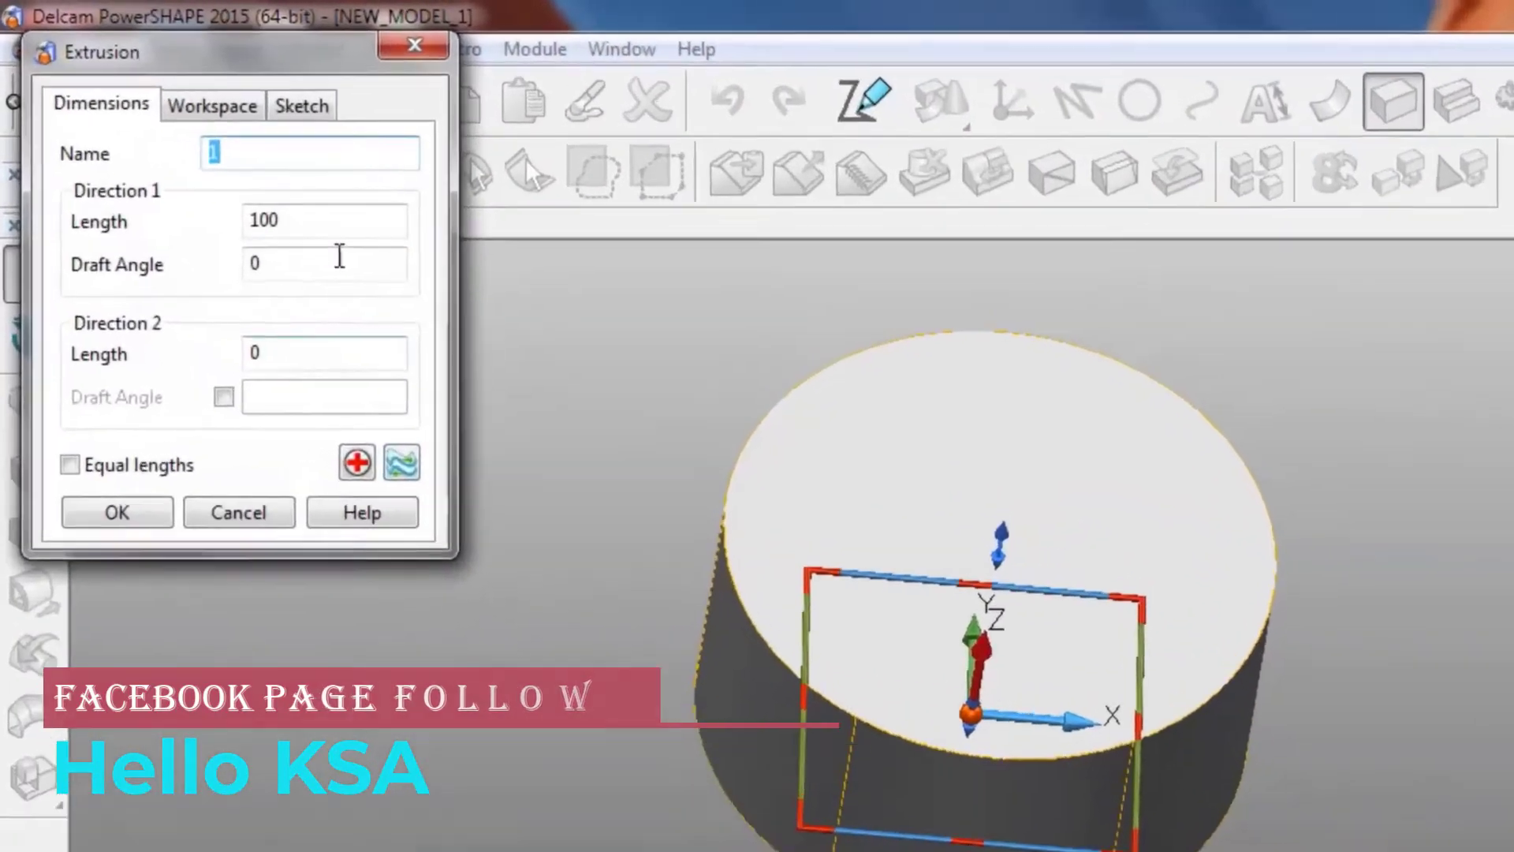
pyautogui.write('3')
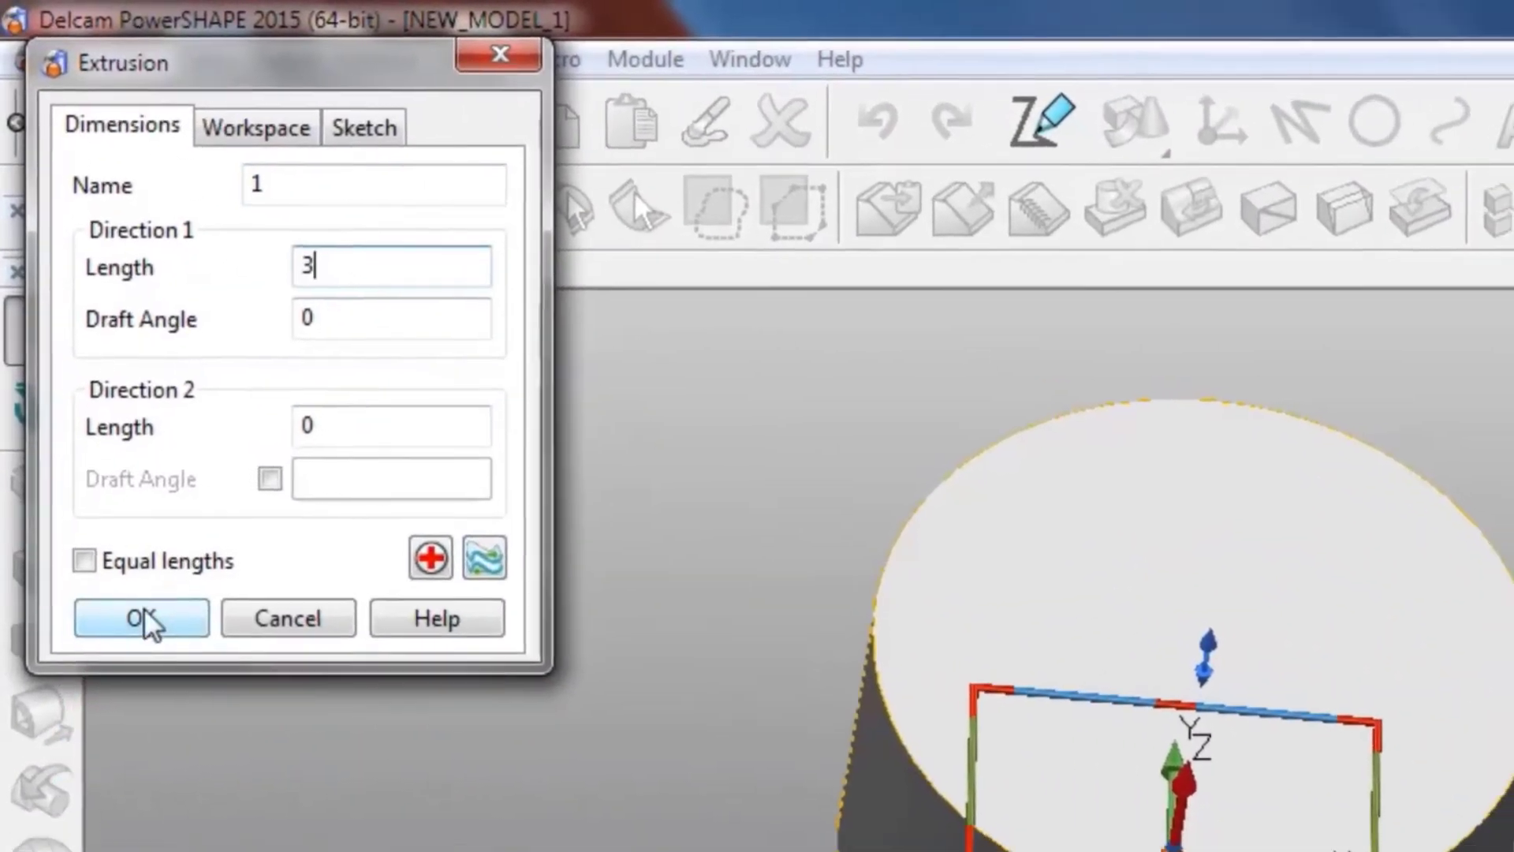
pyautogui.click(146, 619)
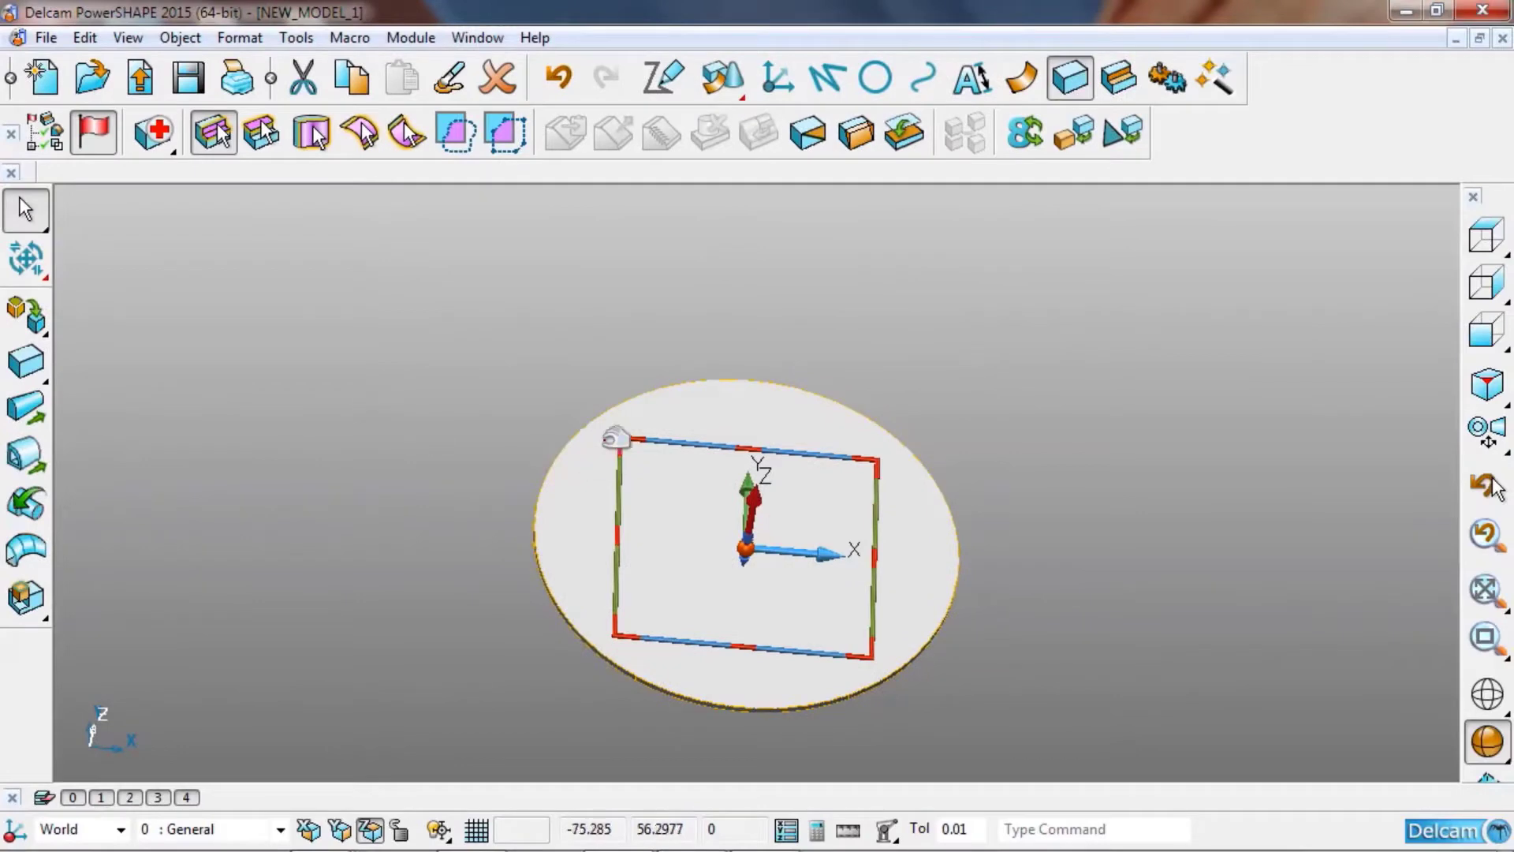
# - Export the visible model items for the Delcam target system as a Delcam Geometry (*.dgk) file named 333
pyautogui.click(1464, 243)
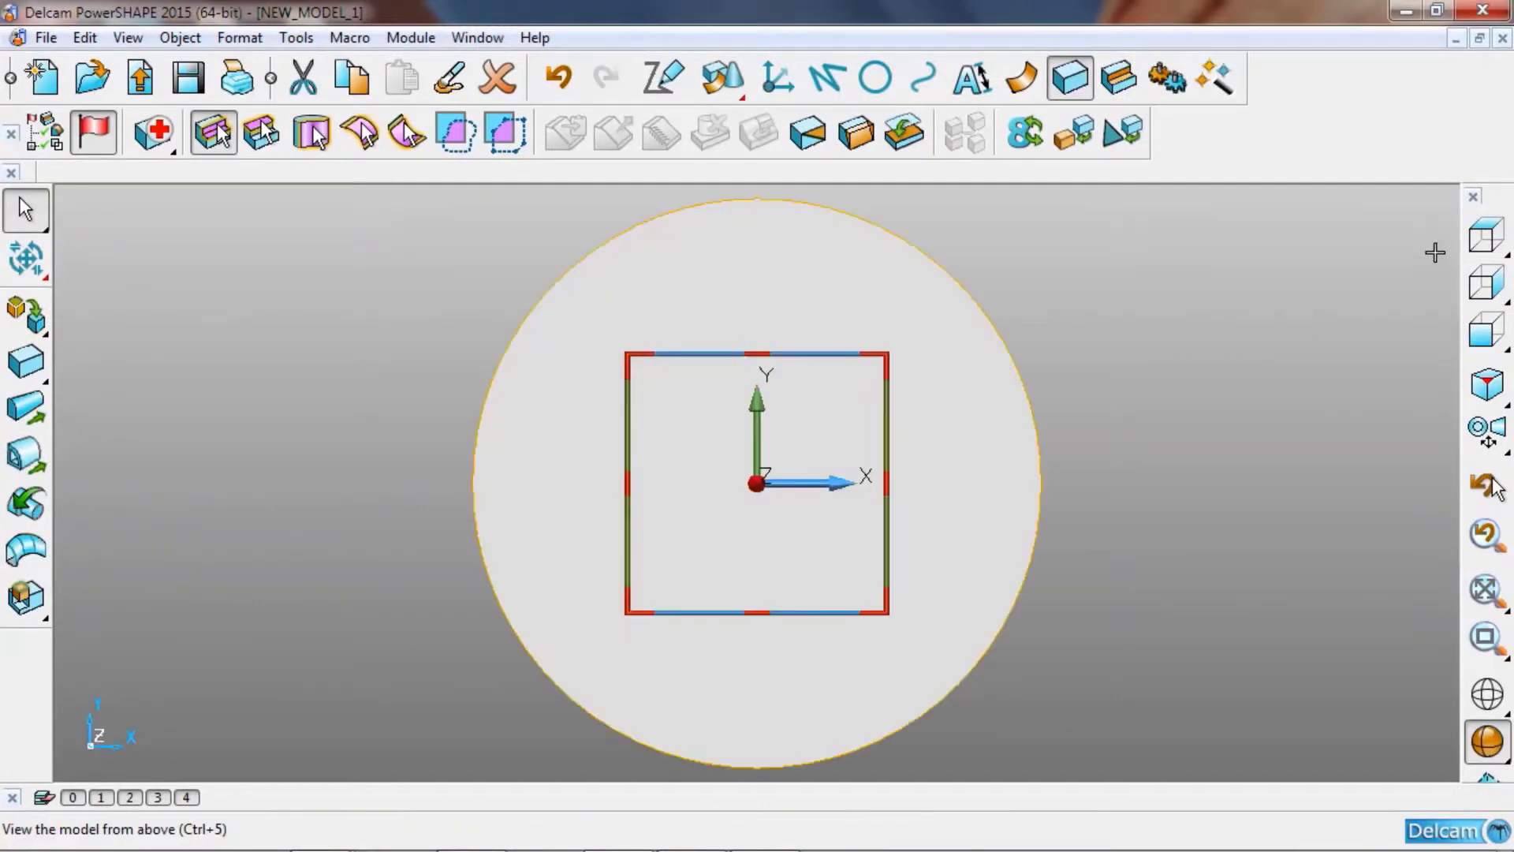
pyautogui.click(46, 37)
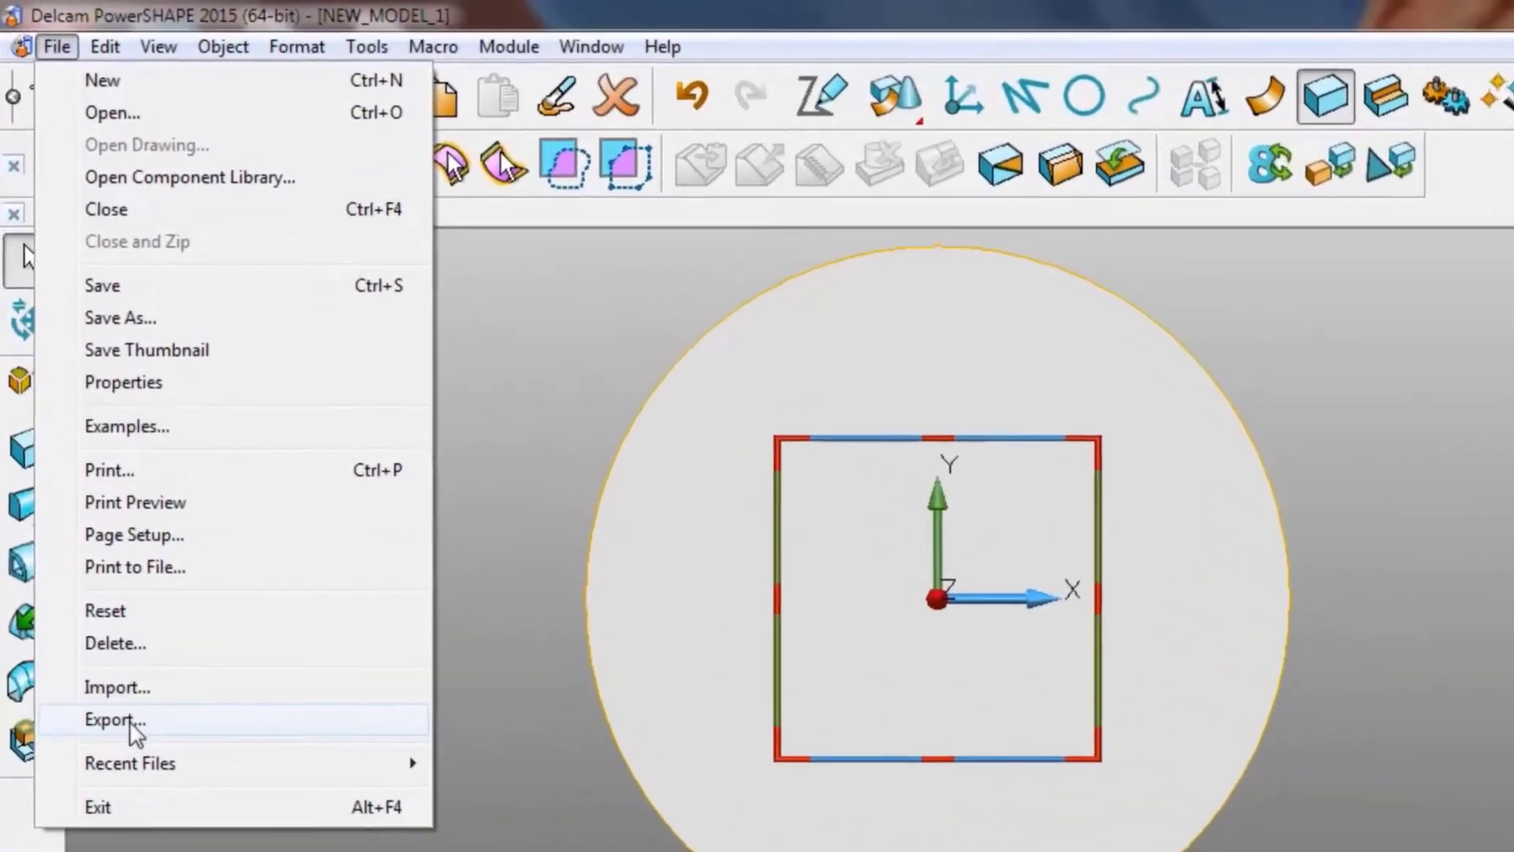
pyautogui.click(94, 594)
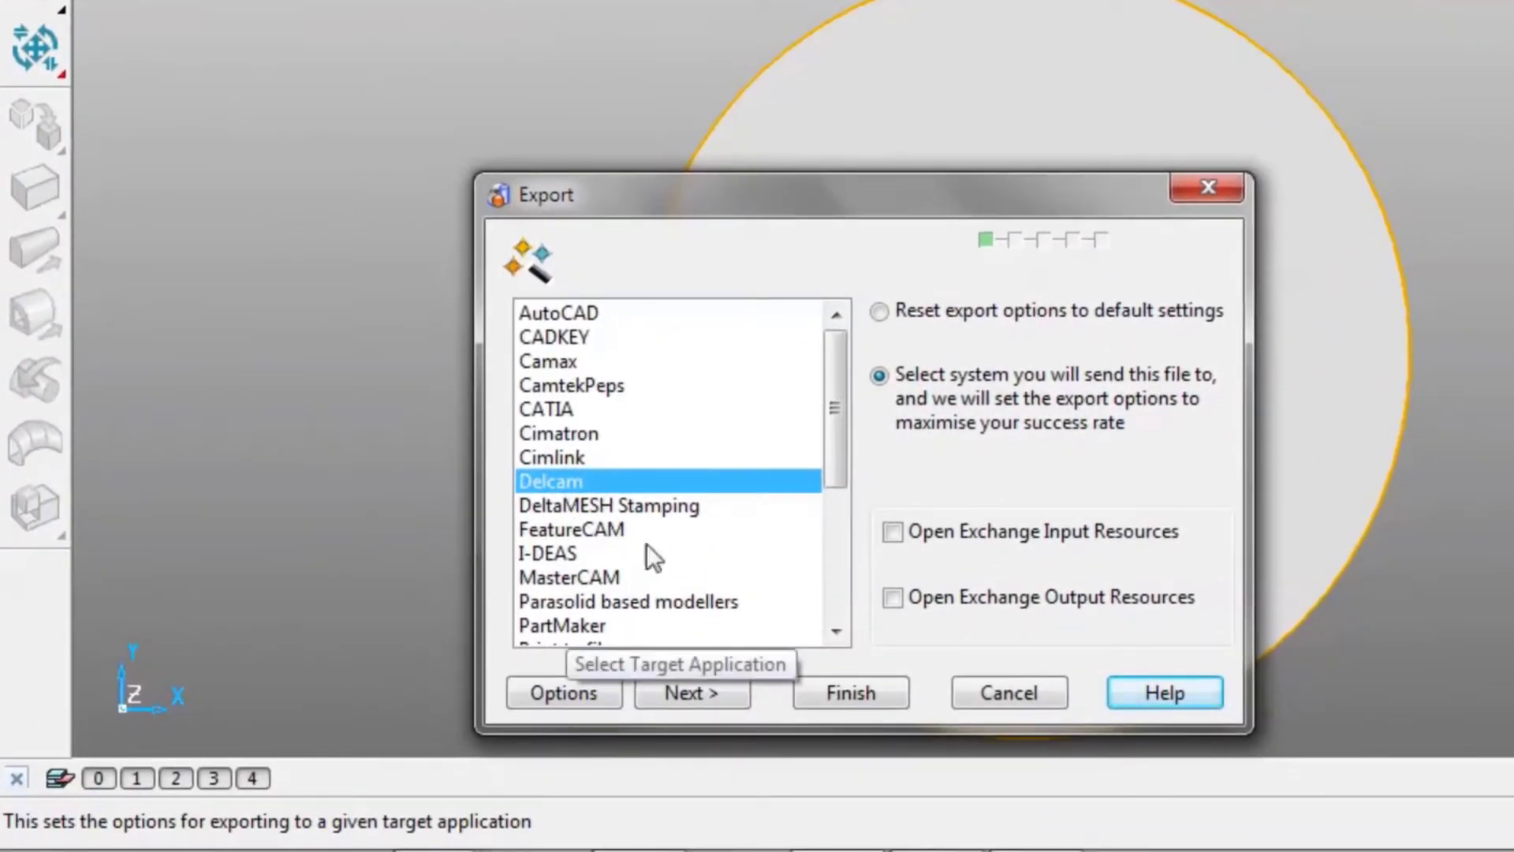
pyautogui.click(697, 698)
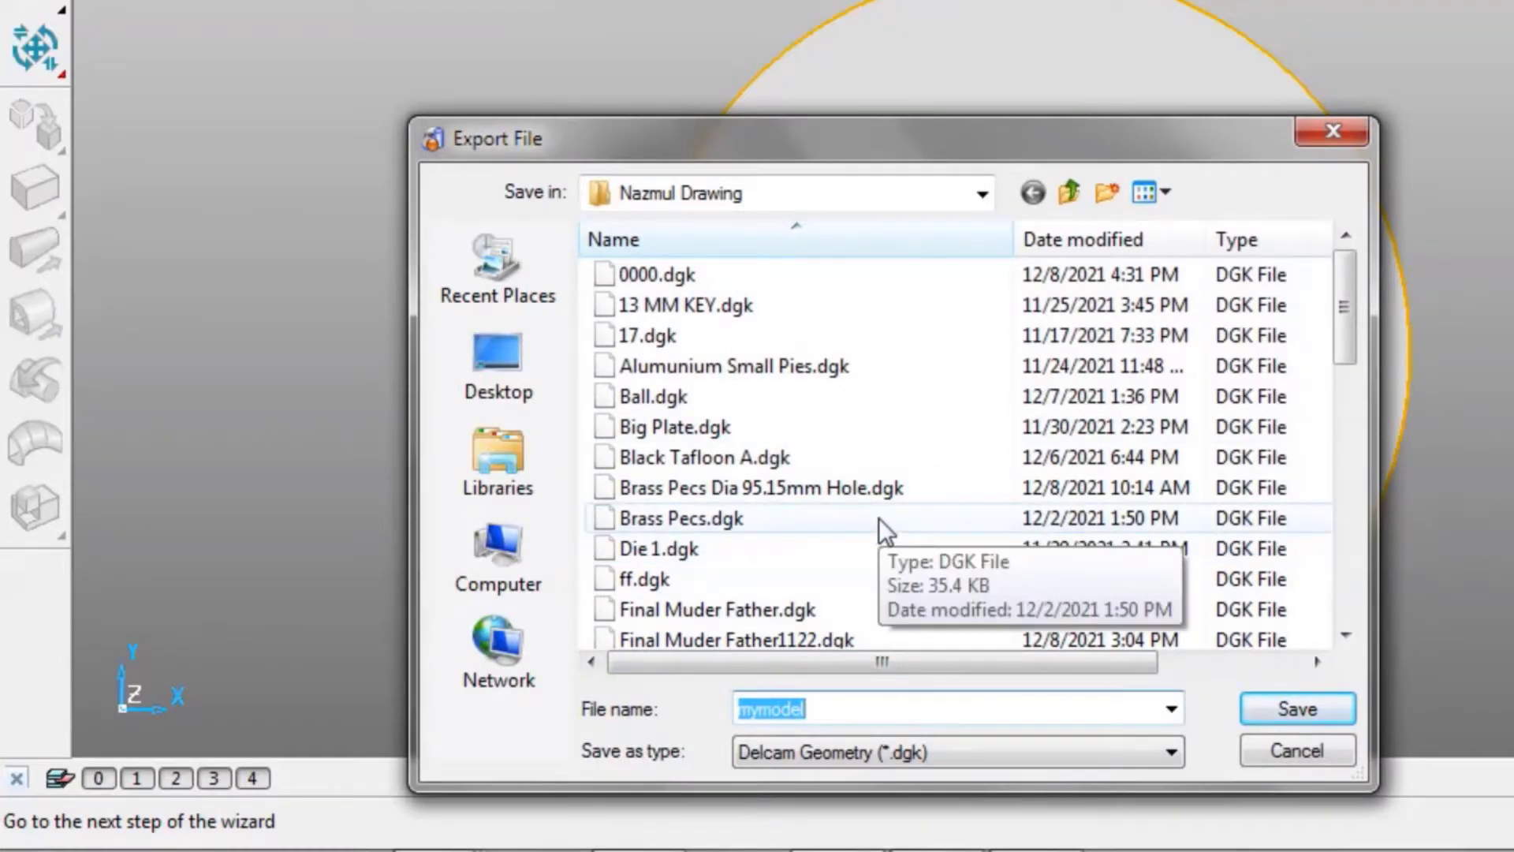
pyautogui.write('333')
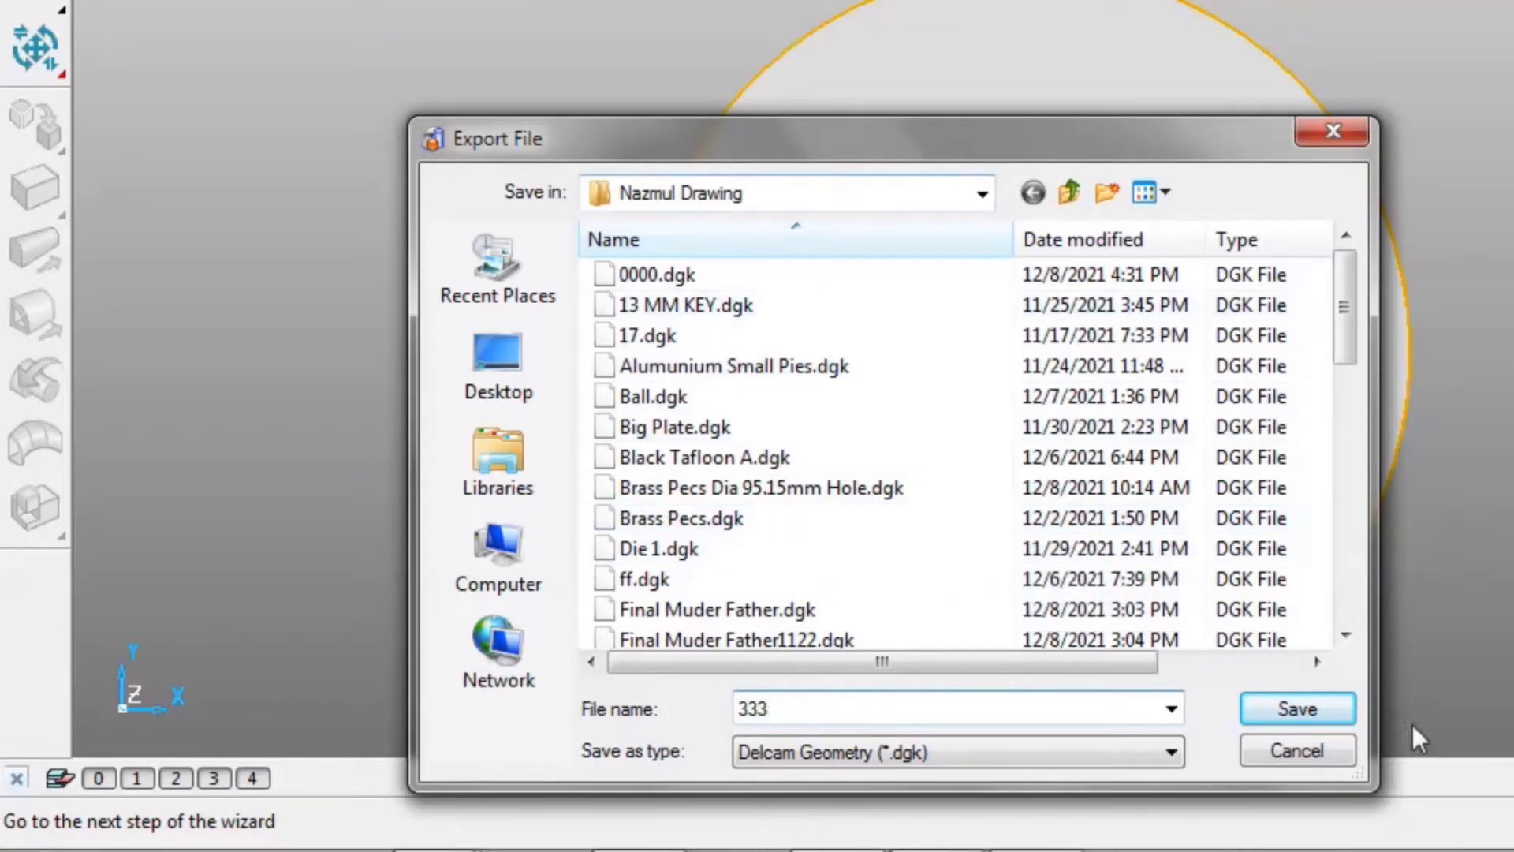
pyautogui.click(1297, 709)
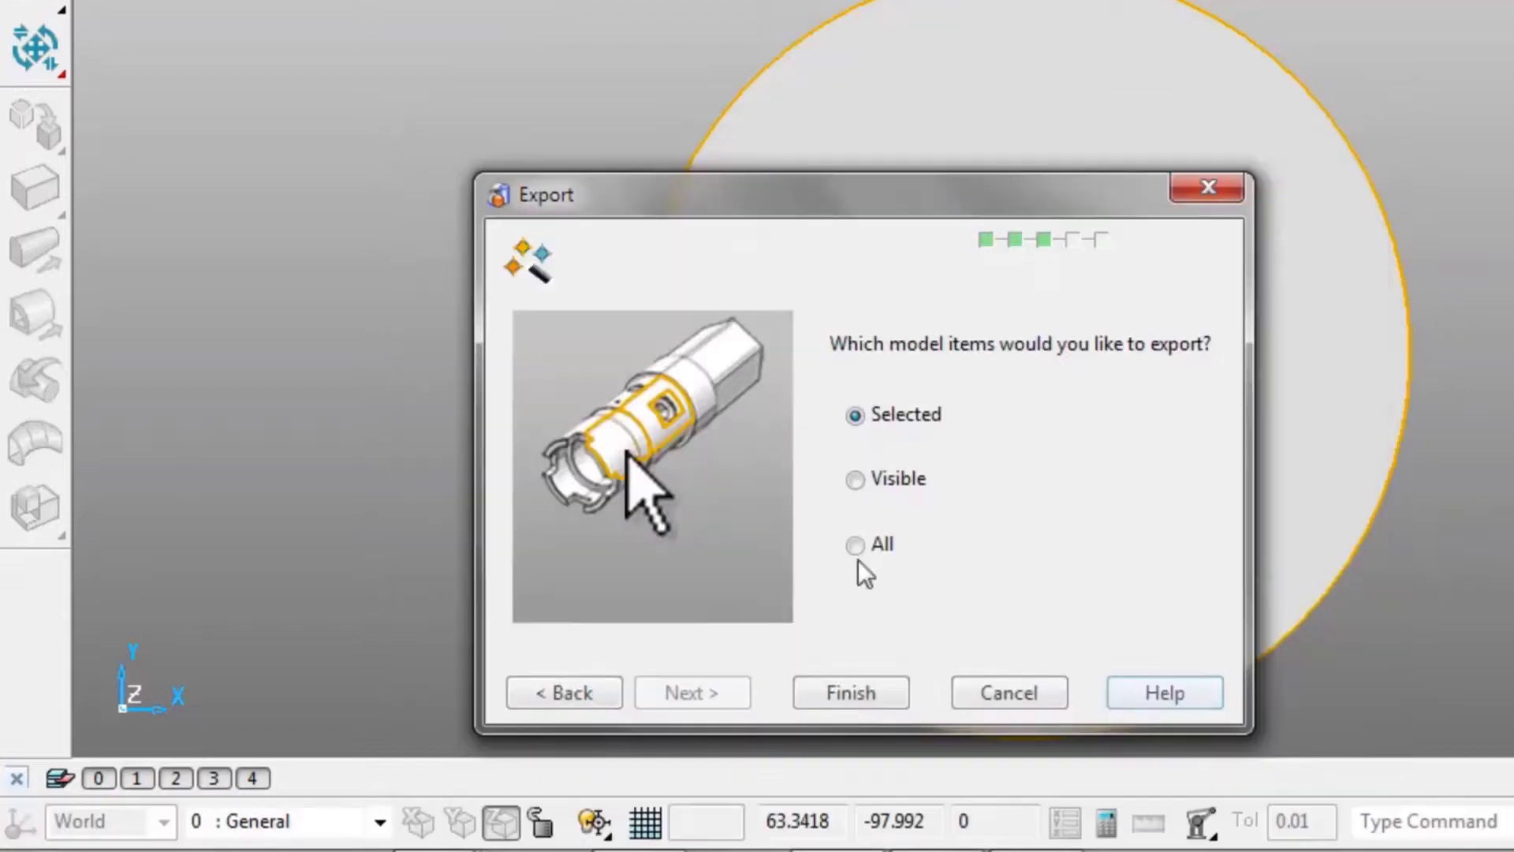
pyautogui.click(891, 482)
pyautogui.click(865, 704)
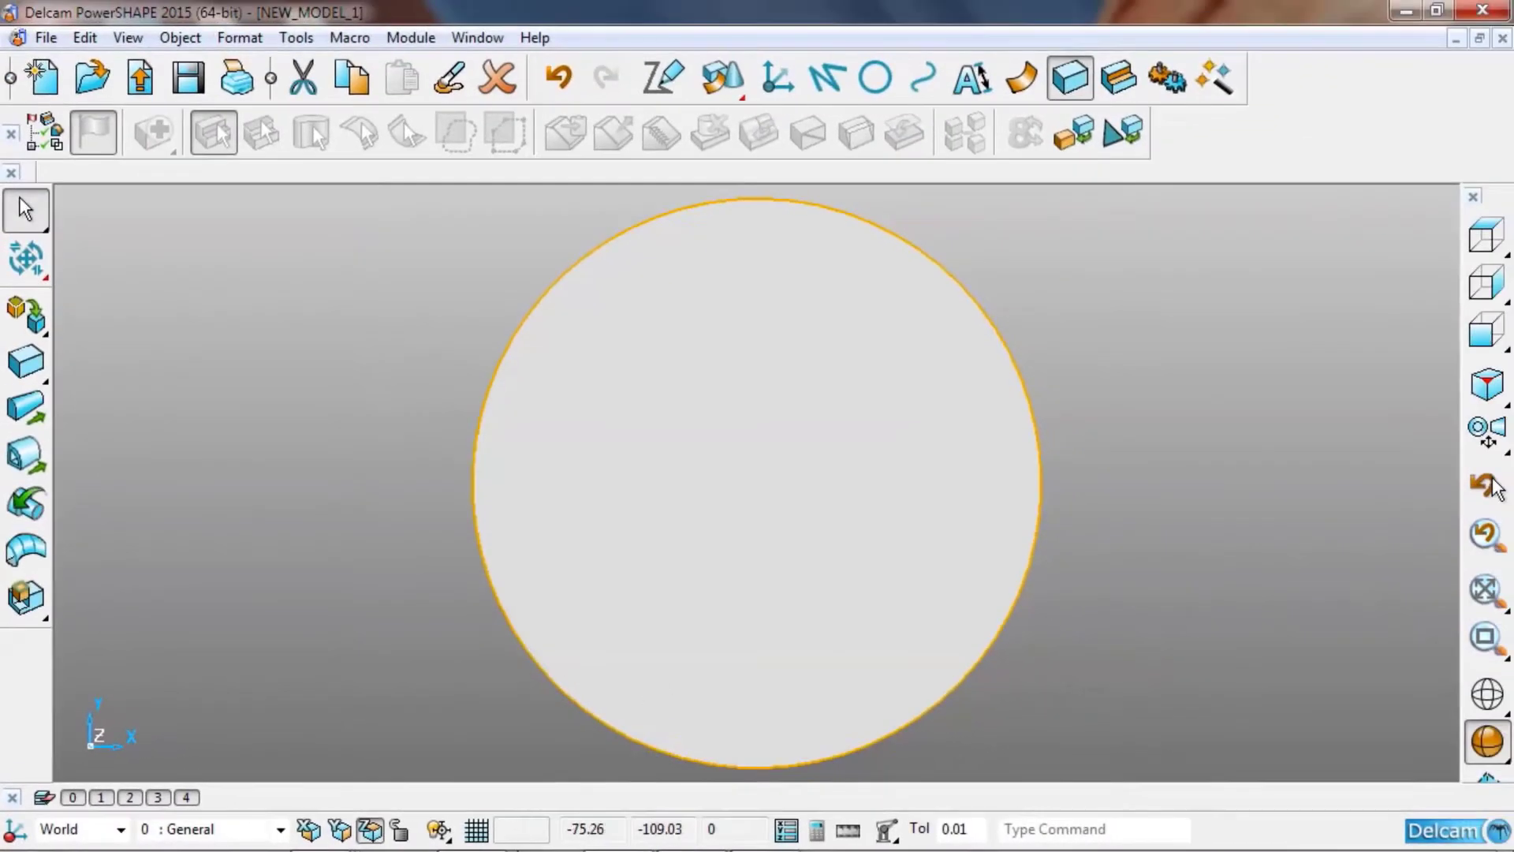
# - Switch to PowerMILL and exit the ViewMill machining simulation of the previous part
pyautogui.moveTo(484, 843)
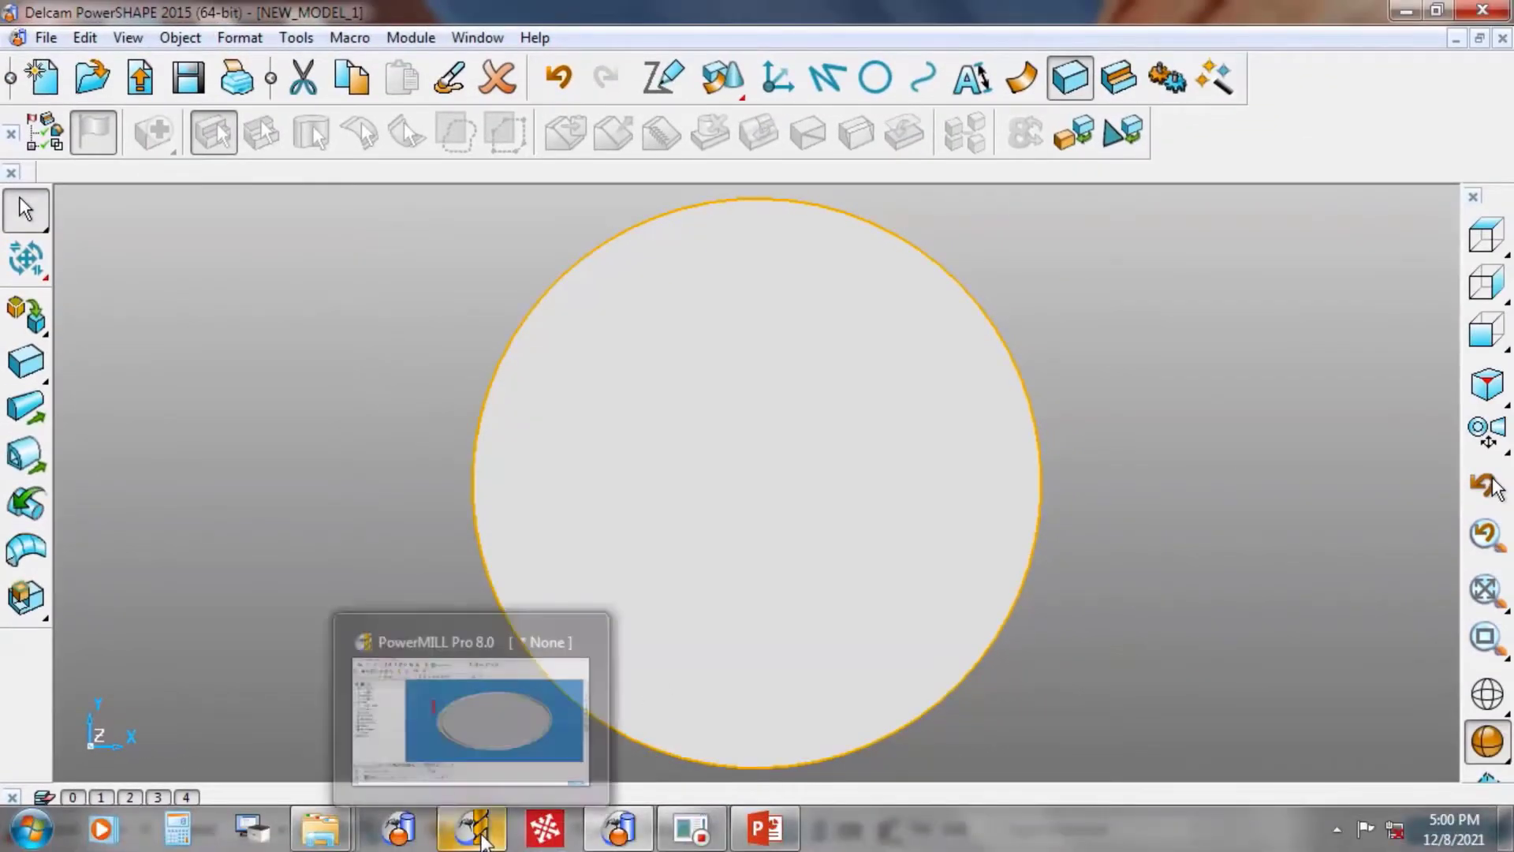
pyautogui.click(456, 736)
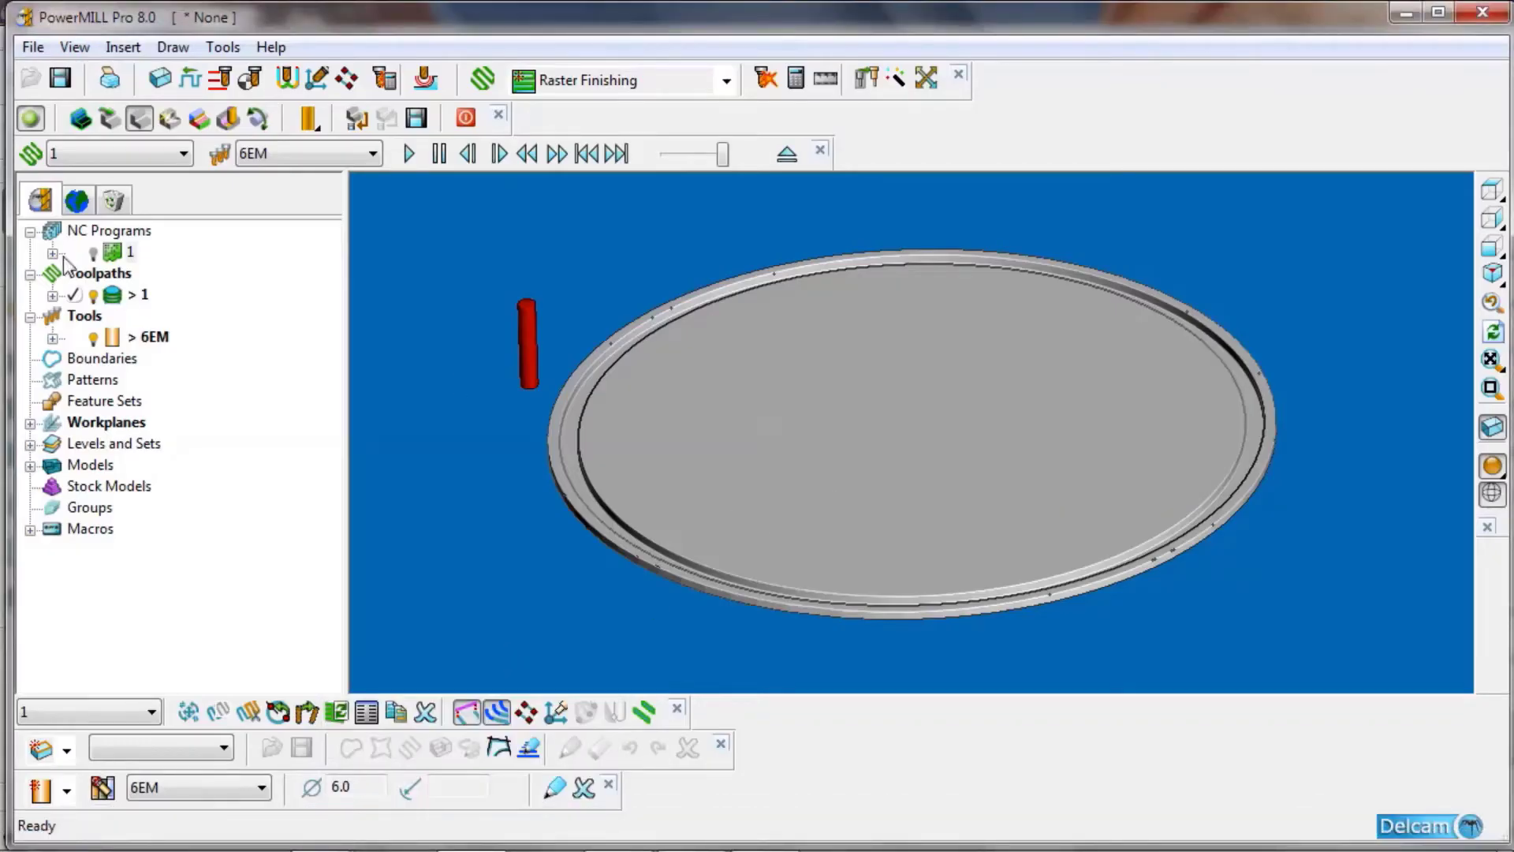
pyautogui.click(31, 119)
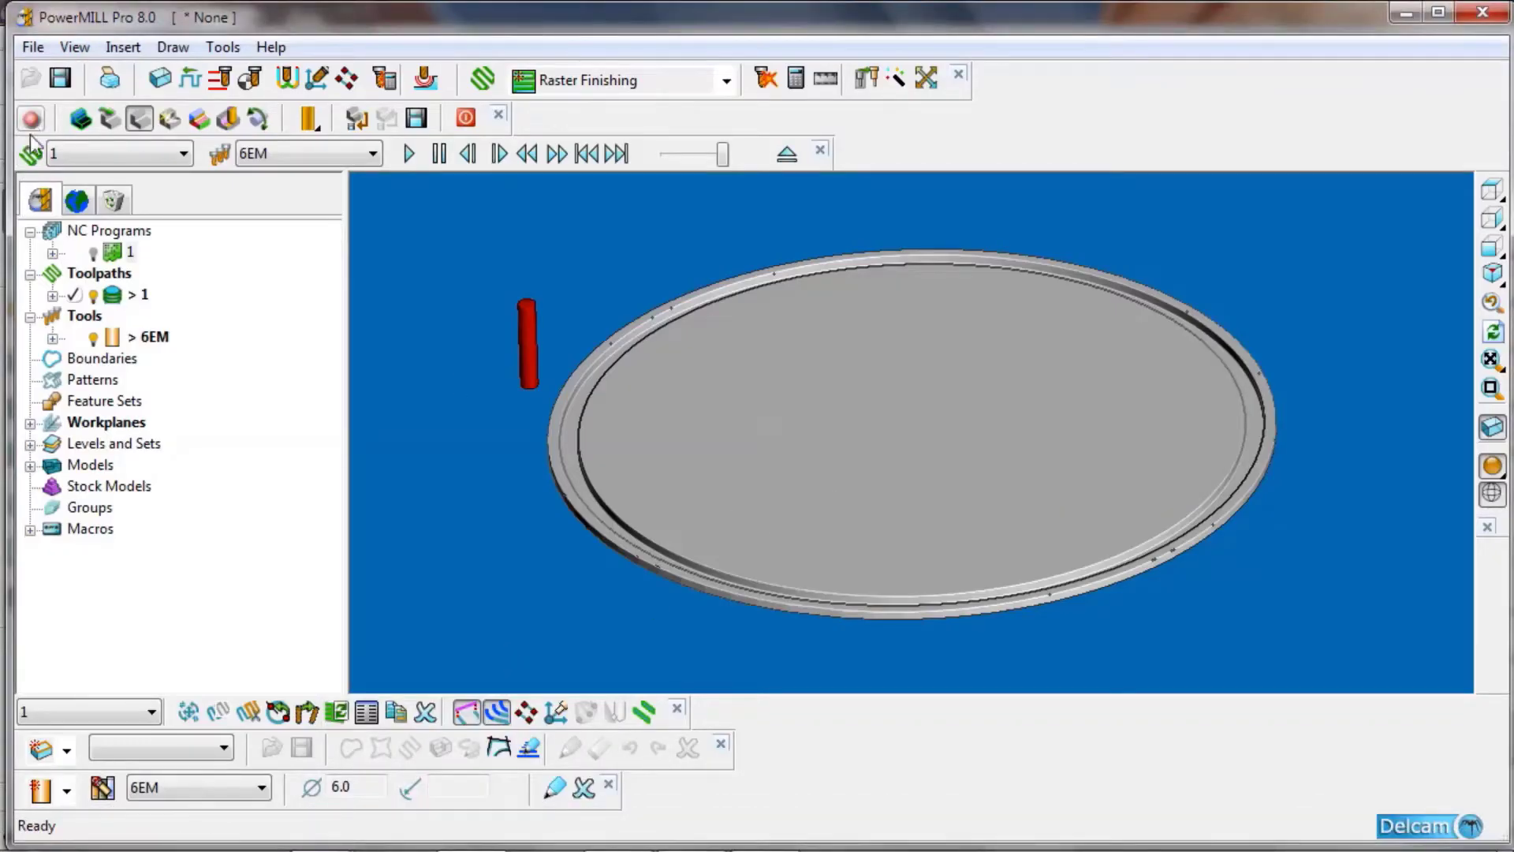
pyautogui.click(465, 118)
pyautogui.click(436, 180)
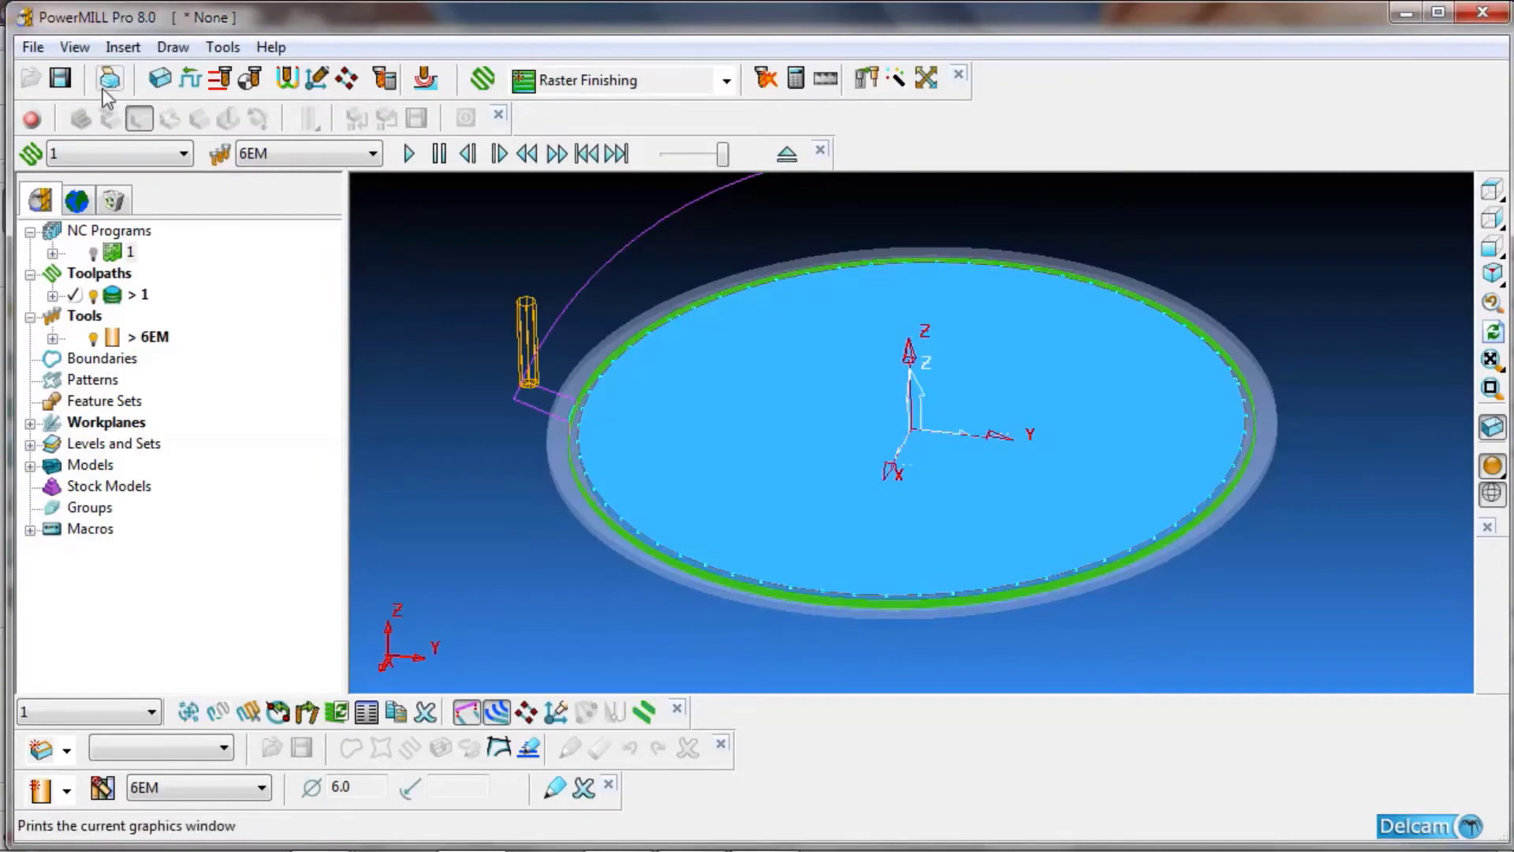
# - Close the current project without keeping its data and hide the leftover stock block
pyautogui.click(32, 47)
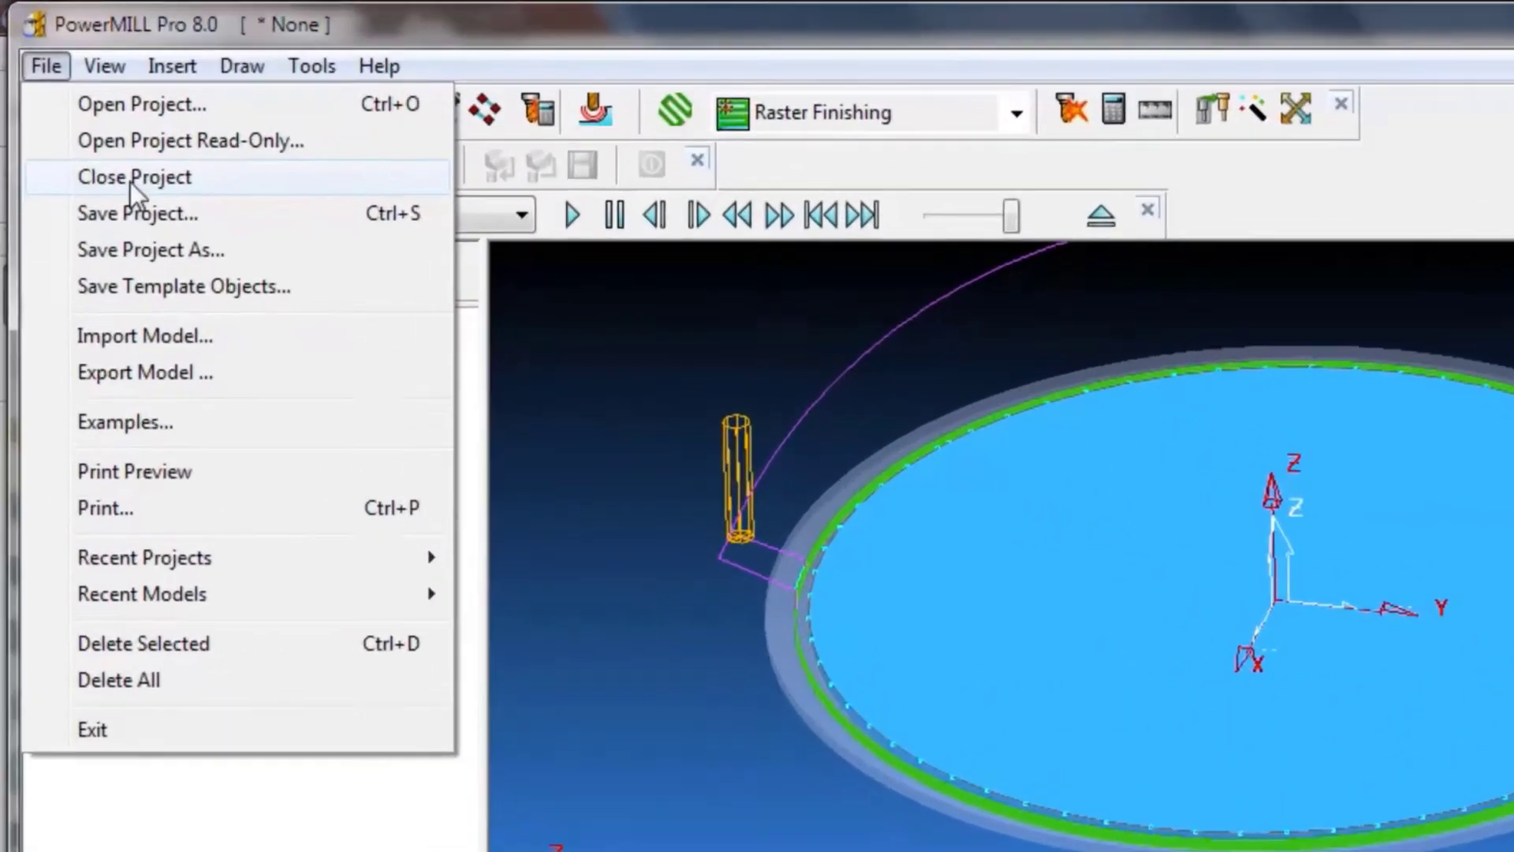
pyautogui.click(130, 180)
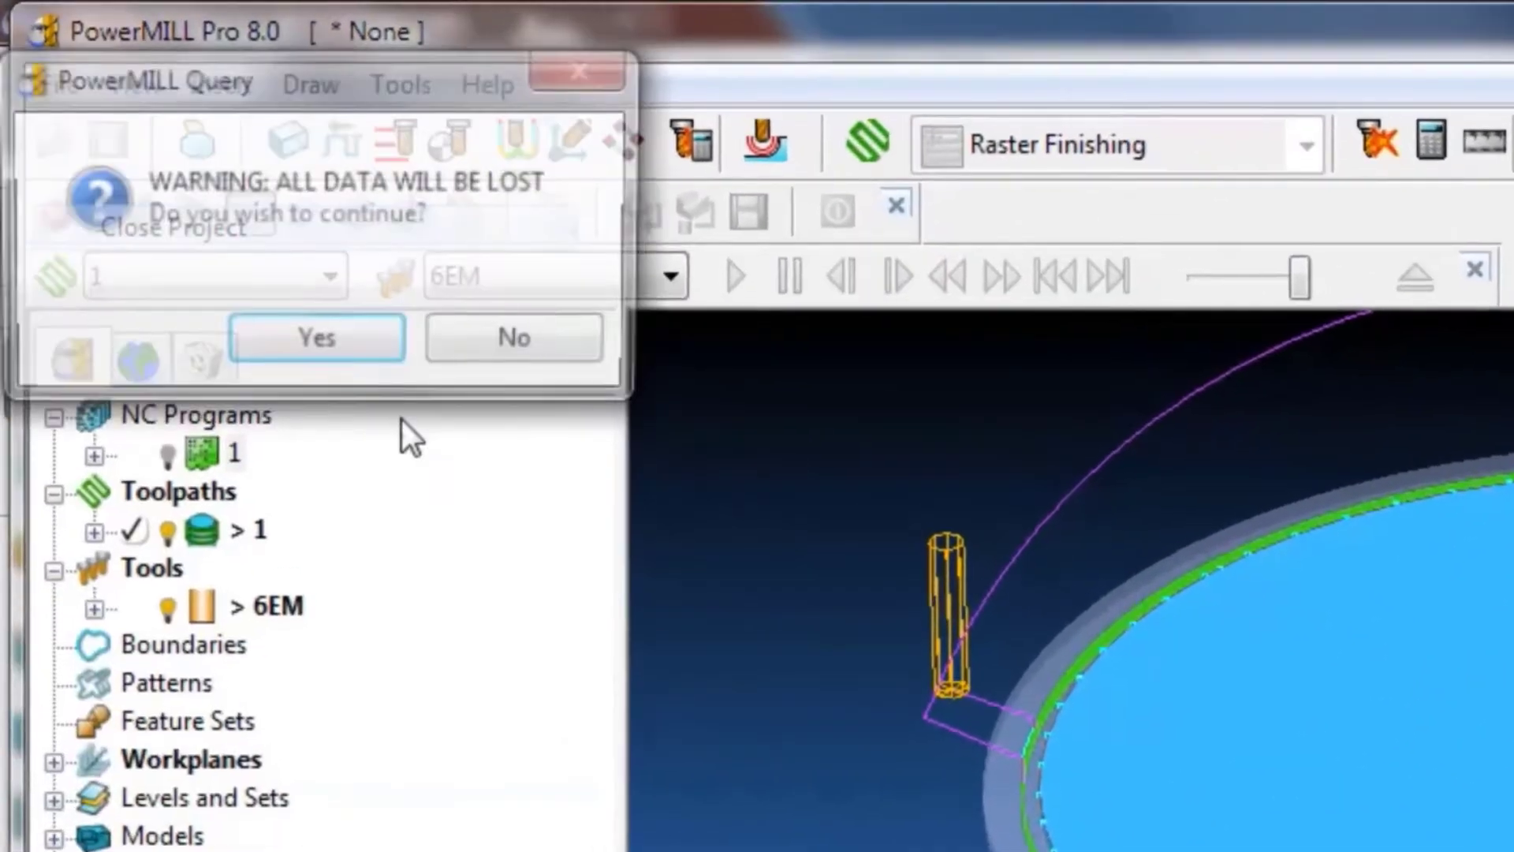
pyautogui.click(247, 263)
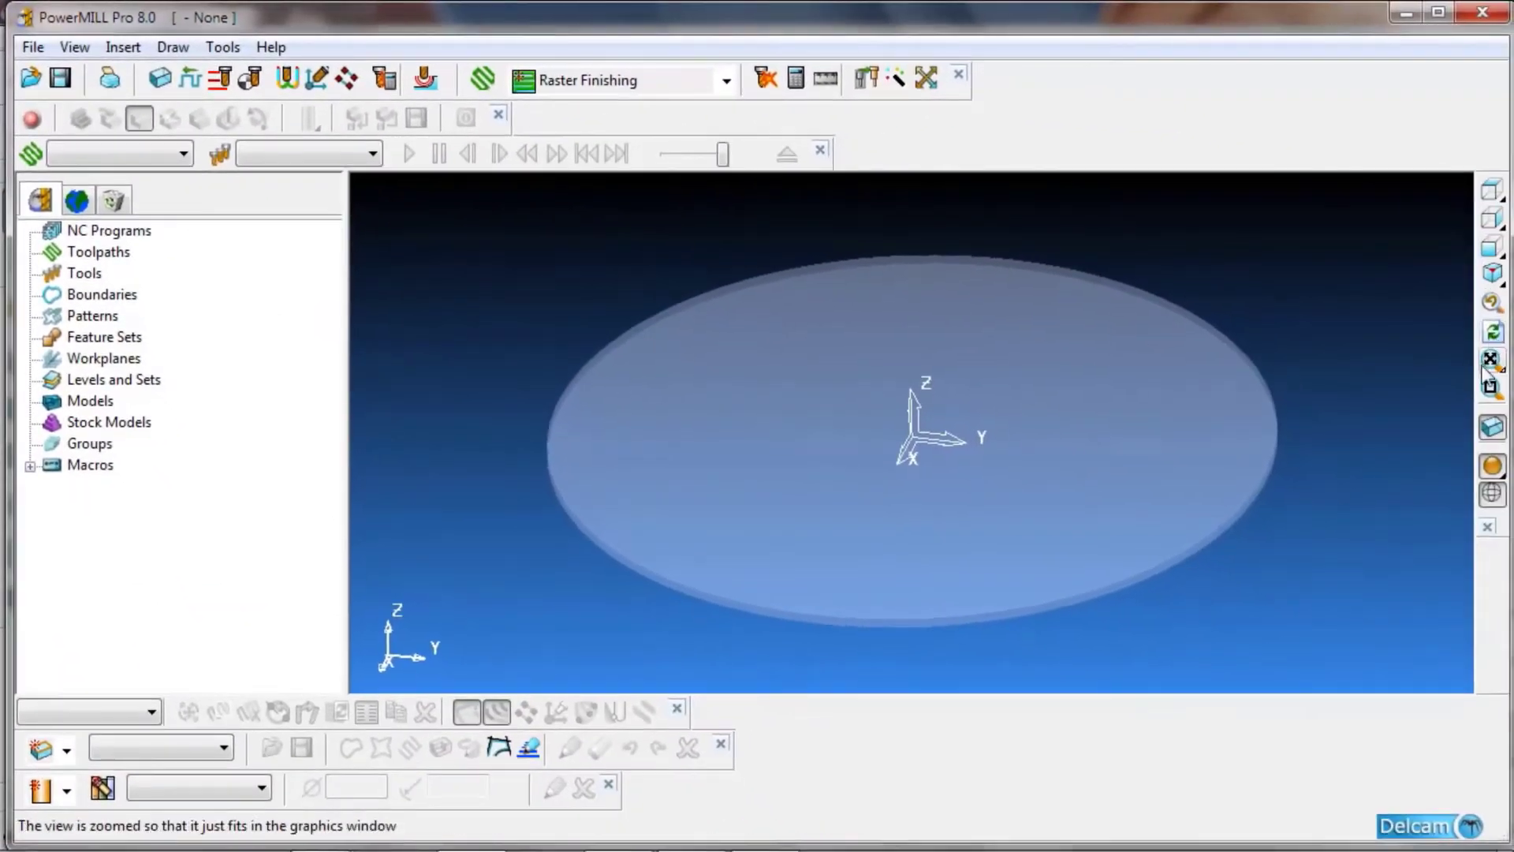
pyautogui.click(1493, 426)
pyautogui.click(1489, 193)
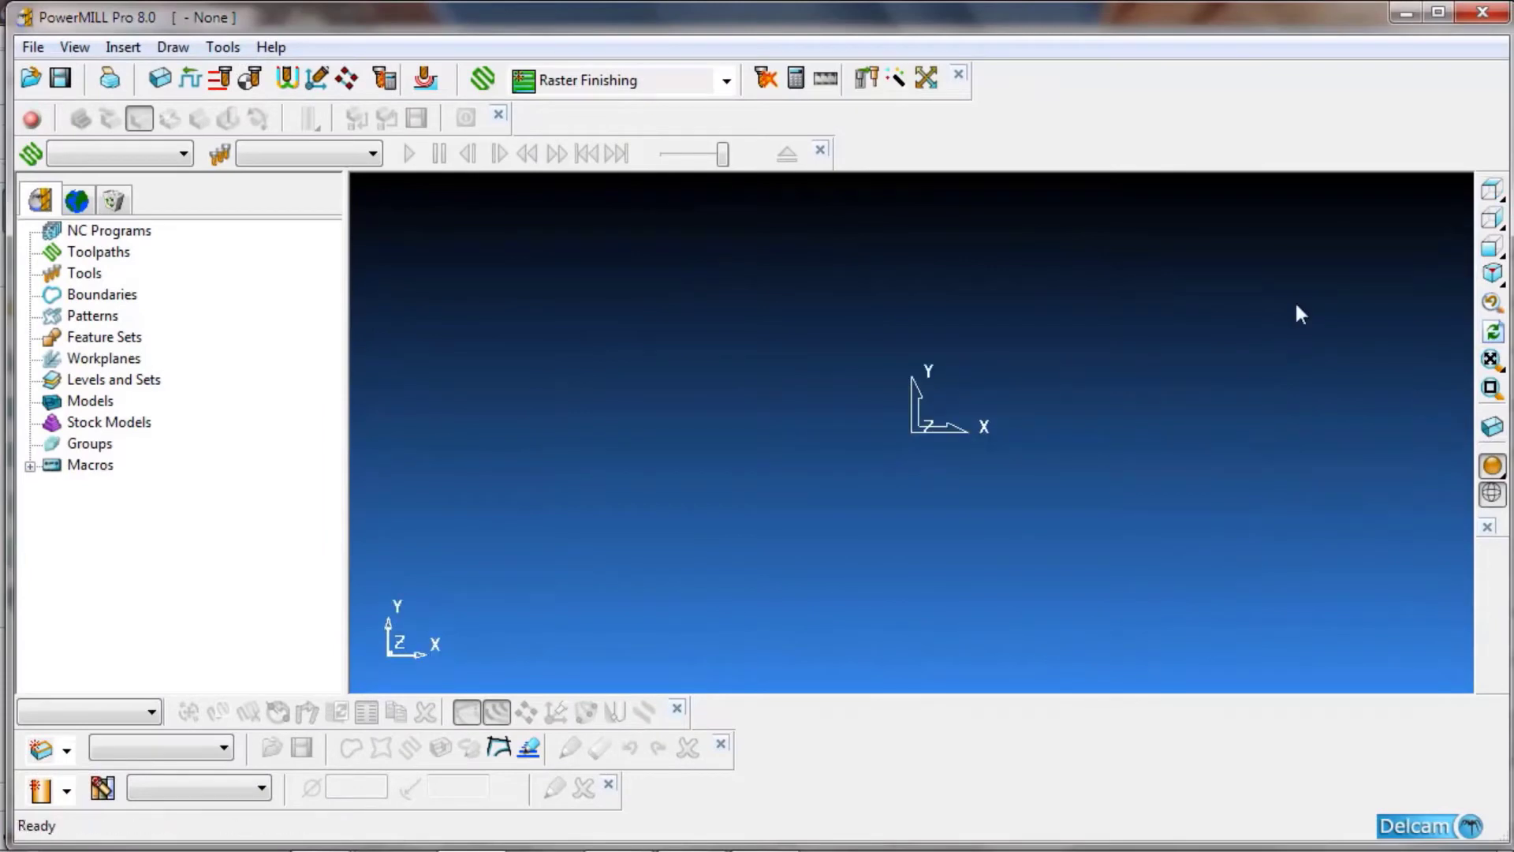
# - Import the model file 333.dgk from the drawing folder on Local Disk (D:)
pyautogui.click(33, 47)
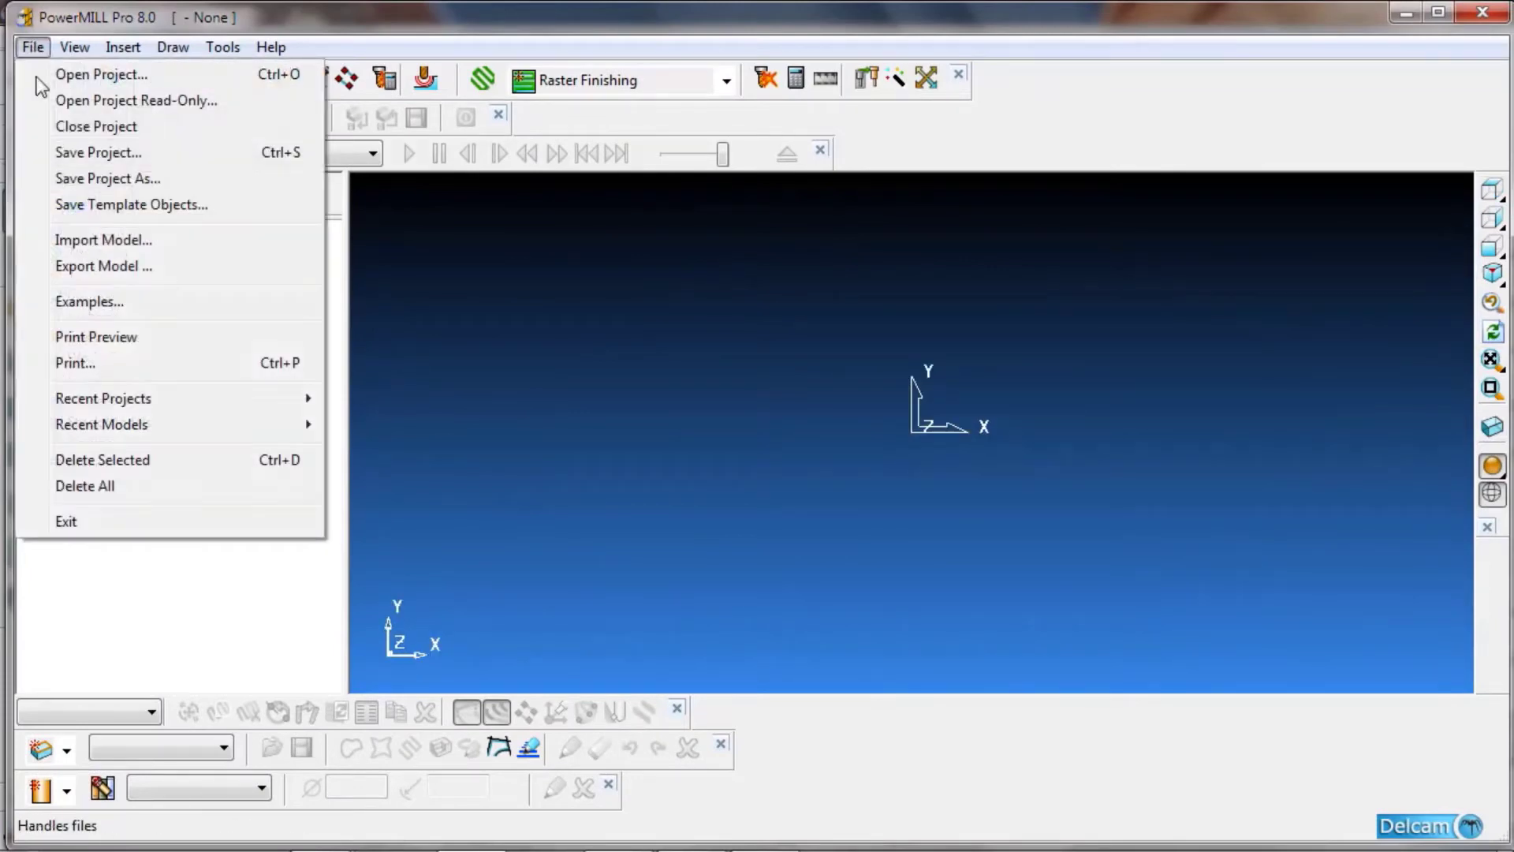
pyautogui.click(139, 241)
pyautogui.click(813, 309)
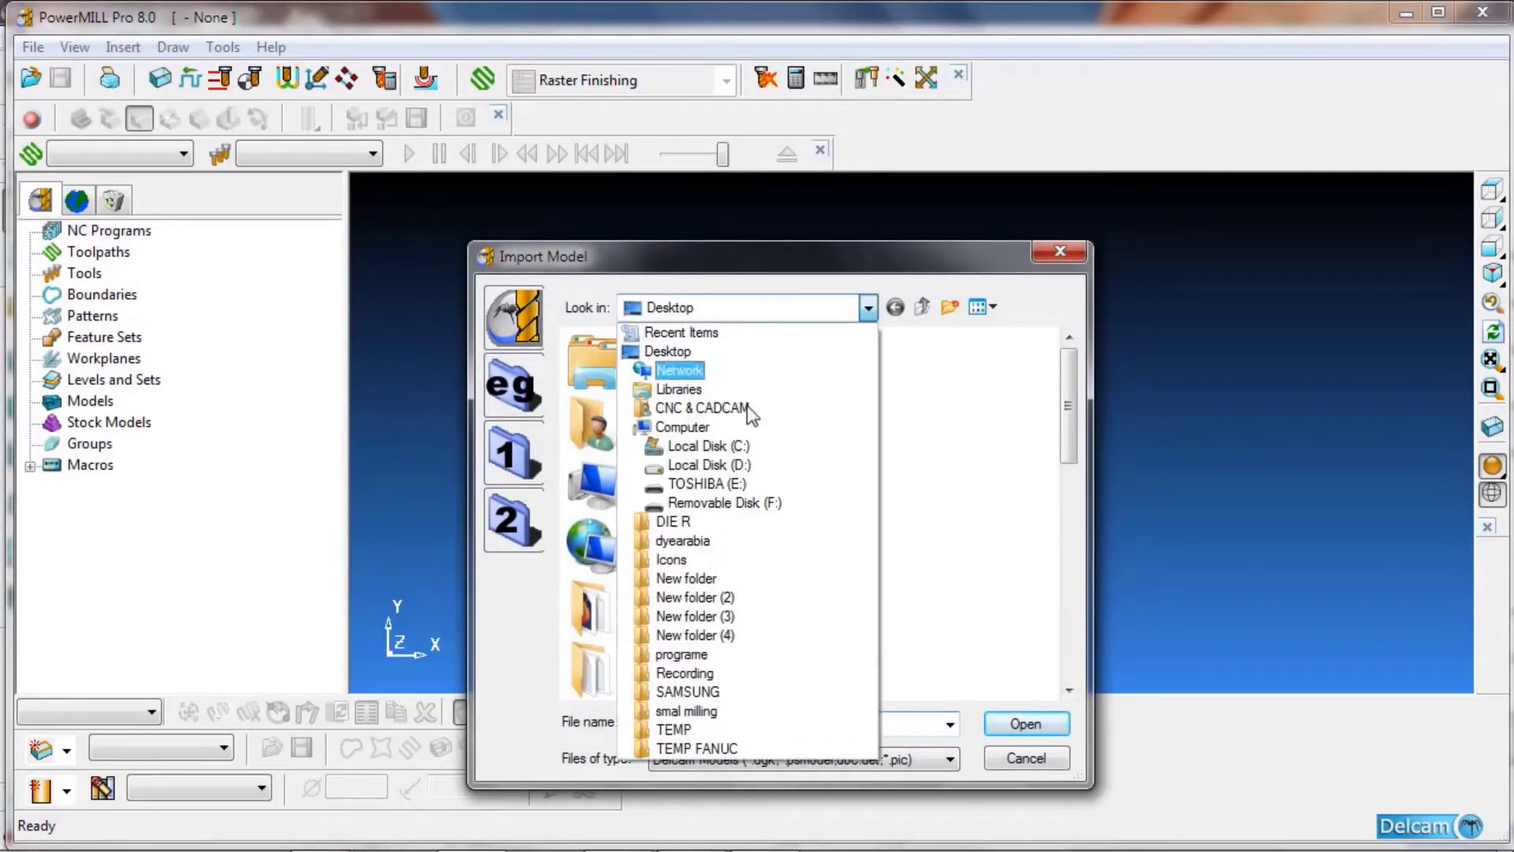
pyautogui.click(752, 466)
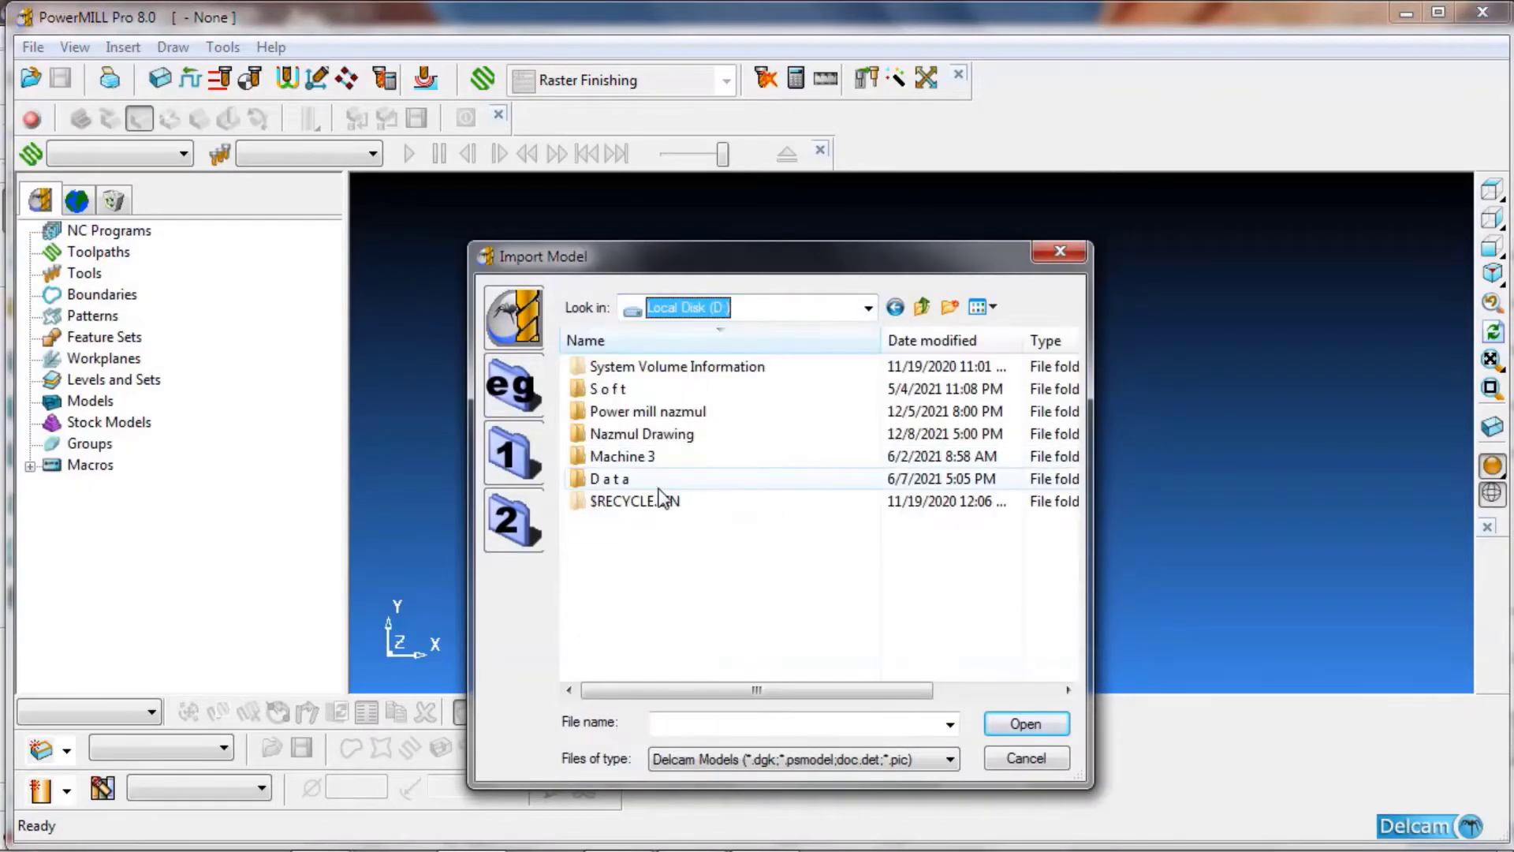
pyautogui.doubleClick(667, 431)
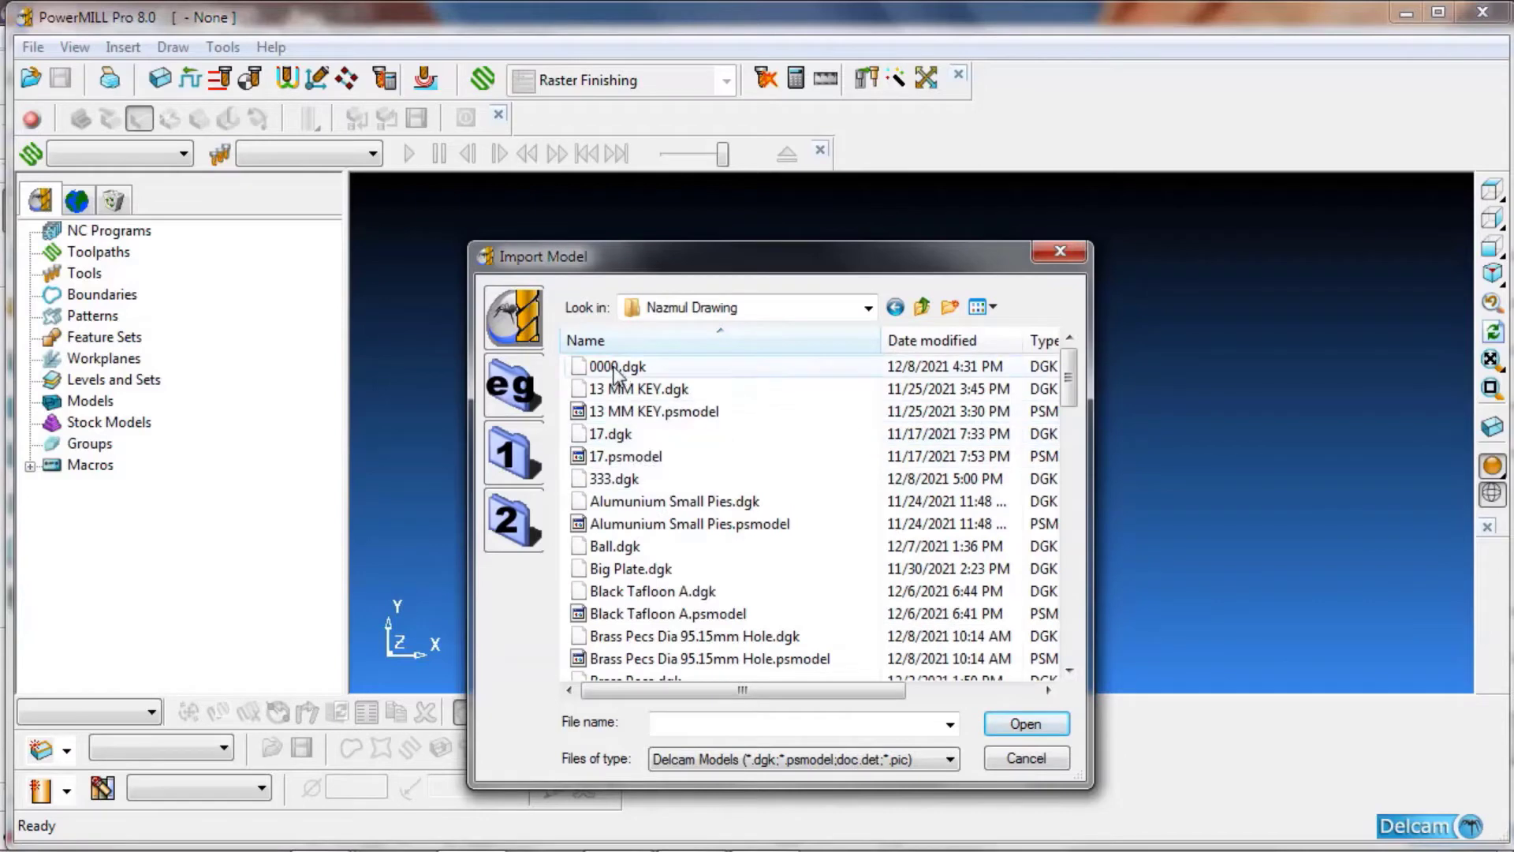
pyautogui.click(615, 478)
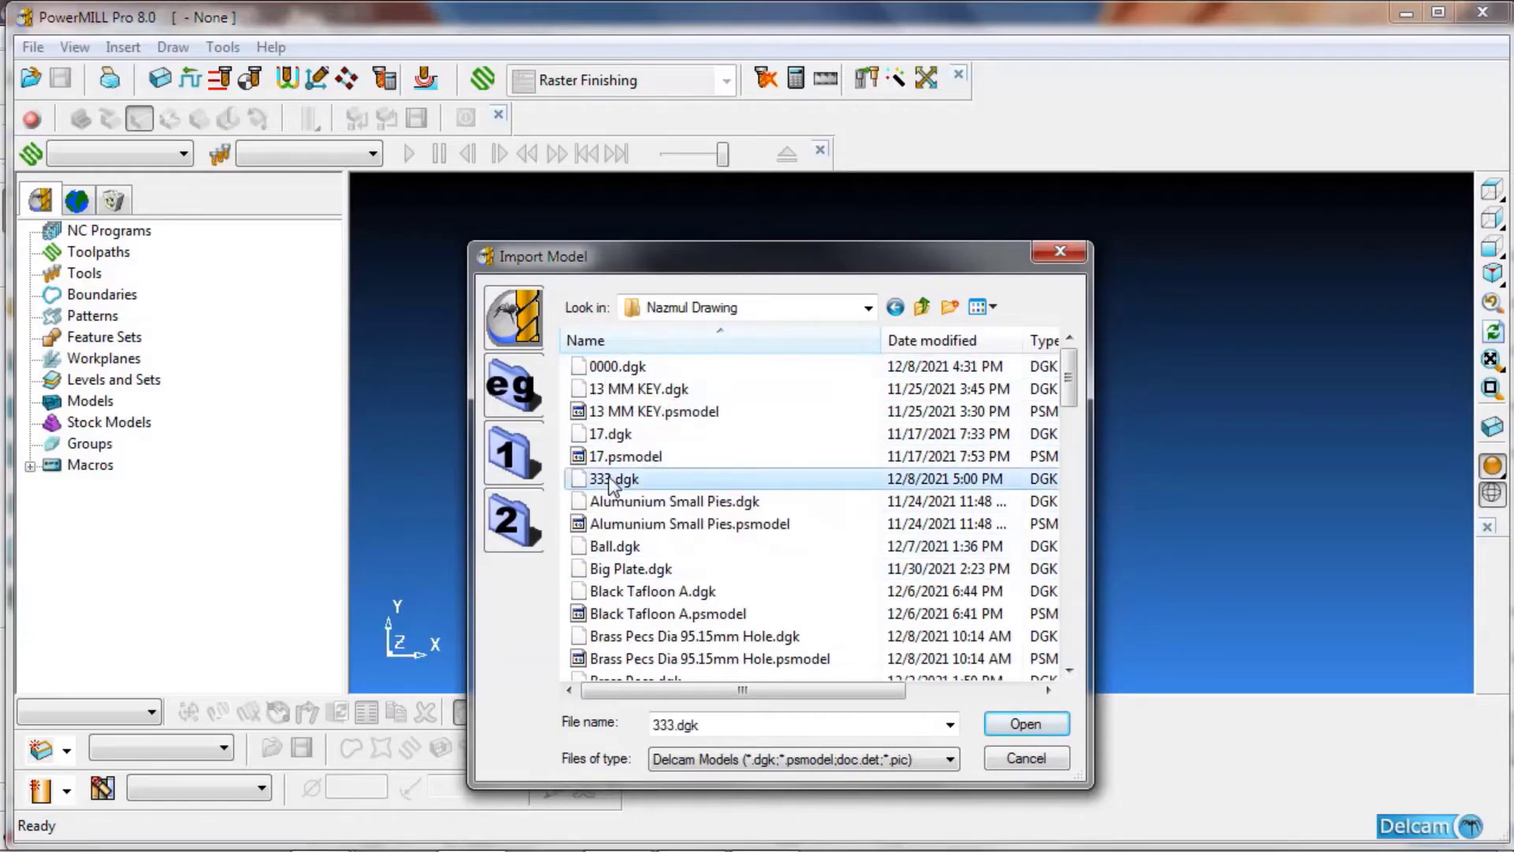
pyautogui.click(1025, 724)
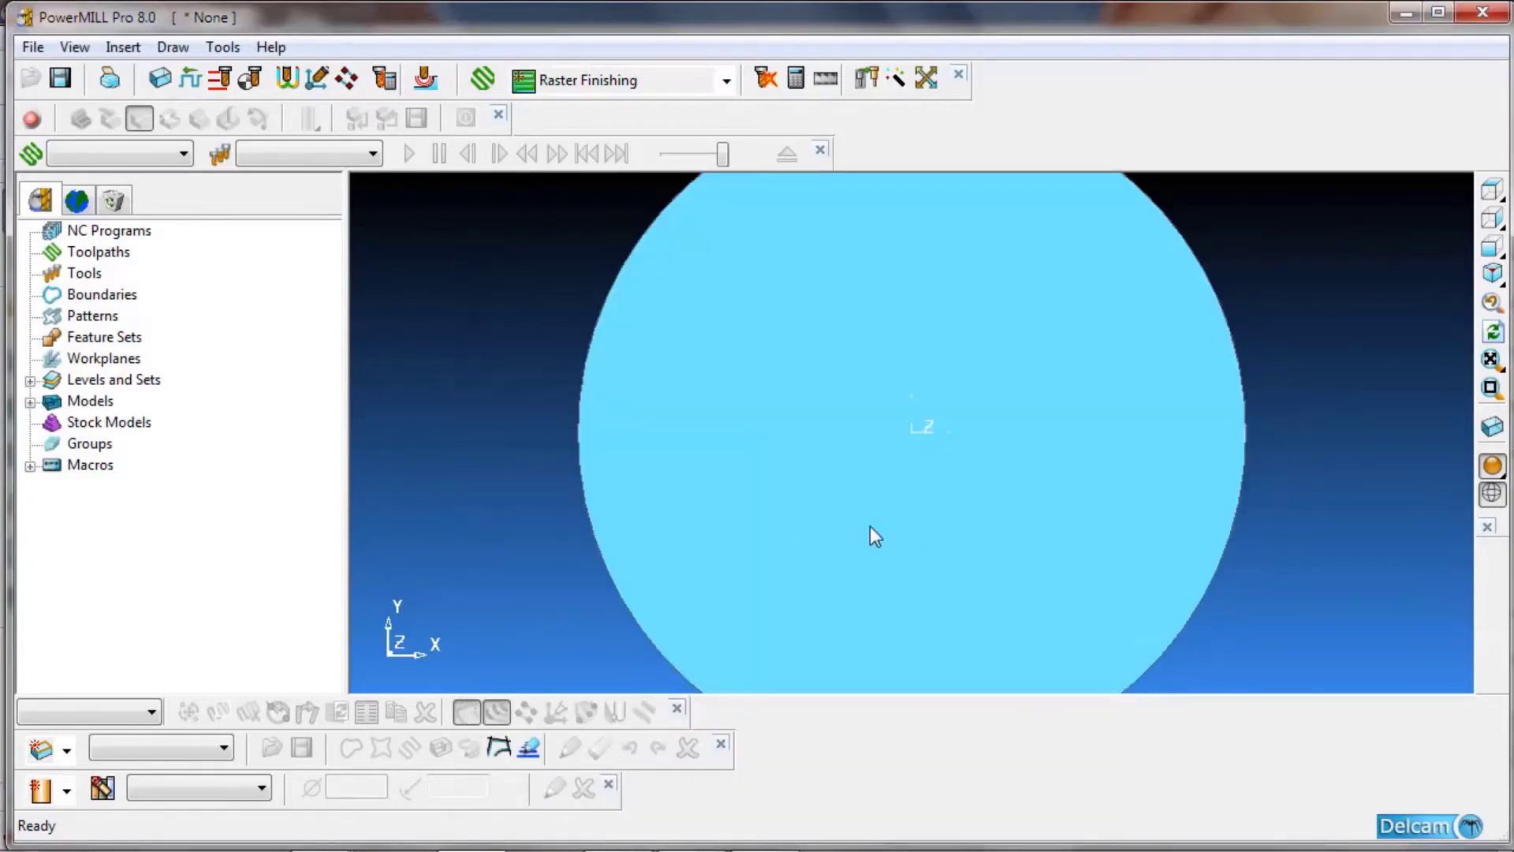
# - Create a workplane aligned to the centre of the disc's top face and set its absolute X position to 0
pyautogui.click(1491, 190)
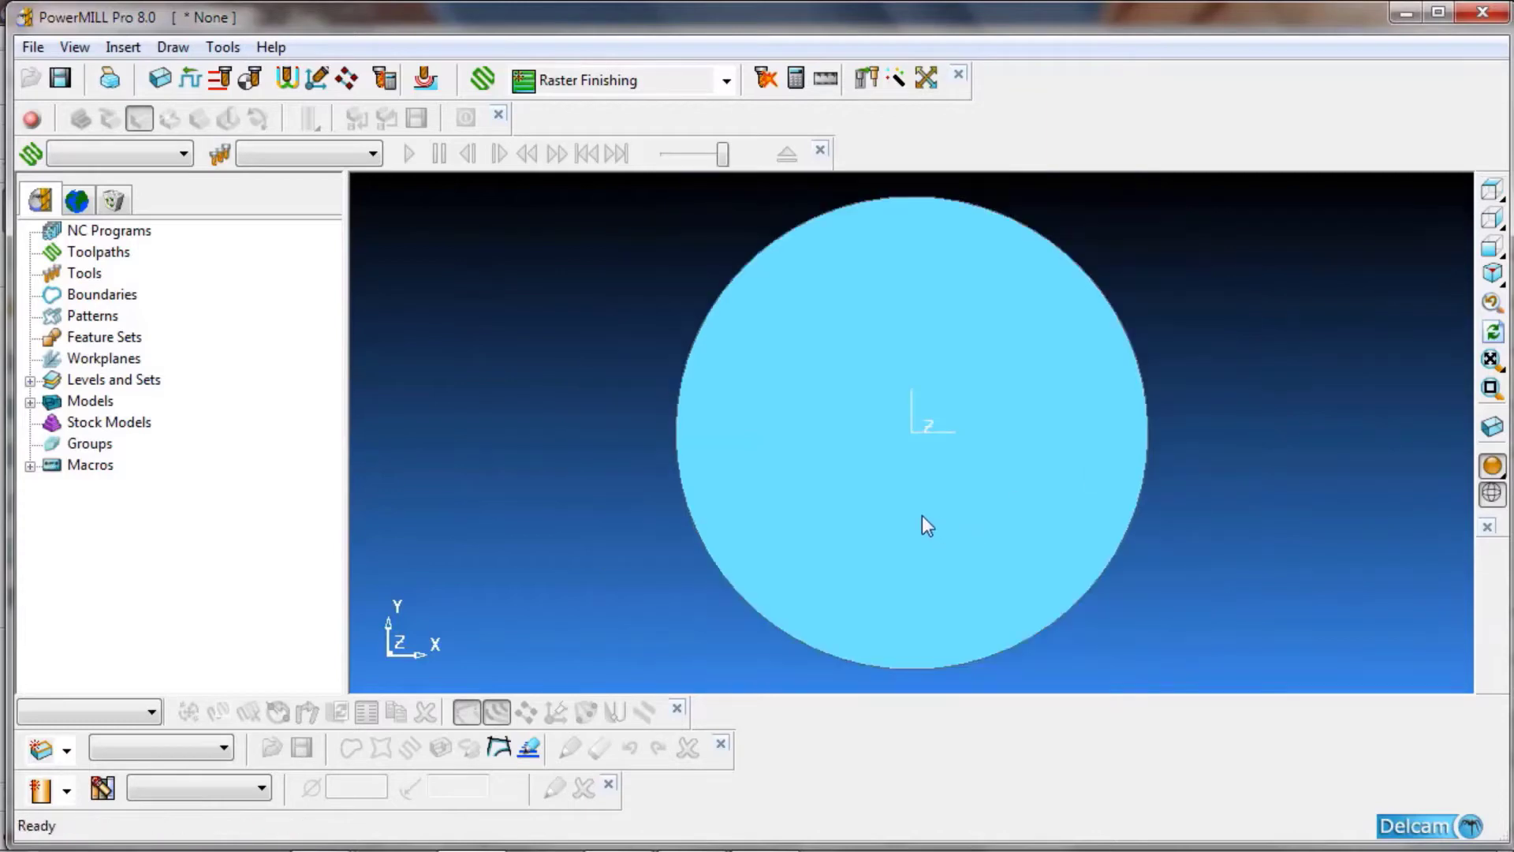
pyautogui.moveTo(878, 519); pyautogui.dragTo(864, 305, button='middle')
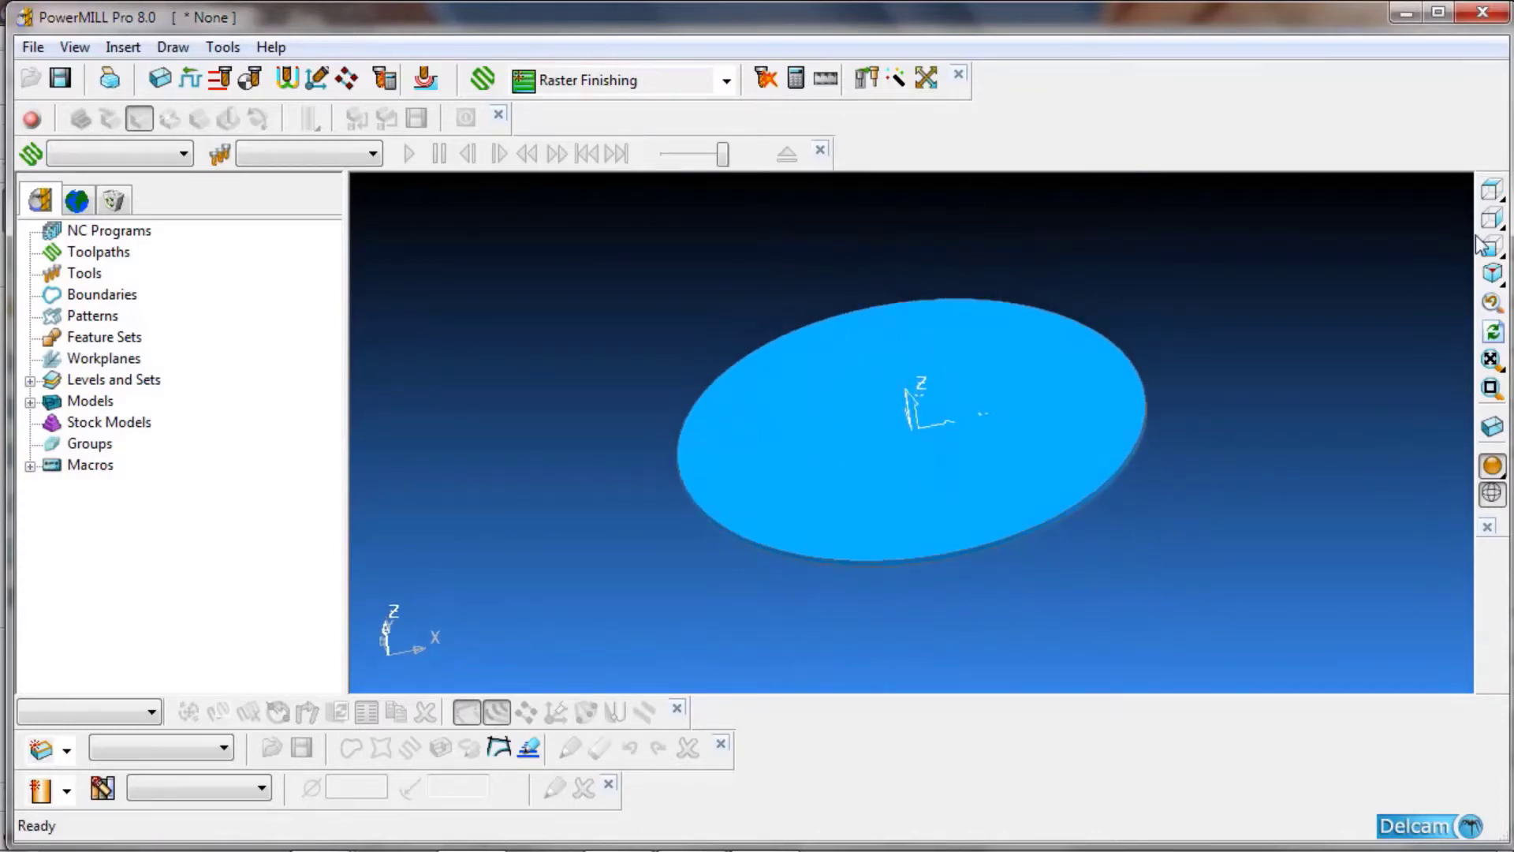
pyautogui.click(1490, 193)
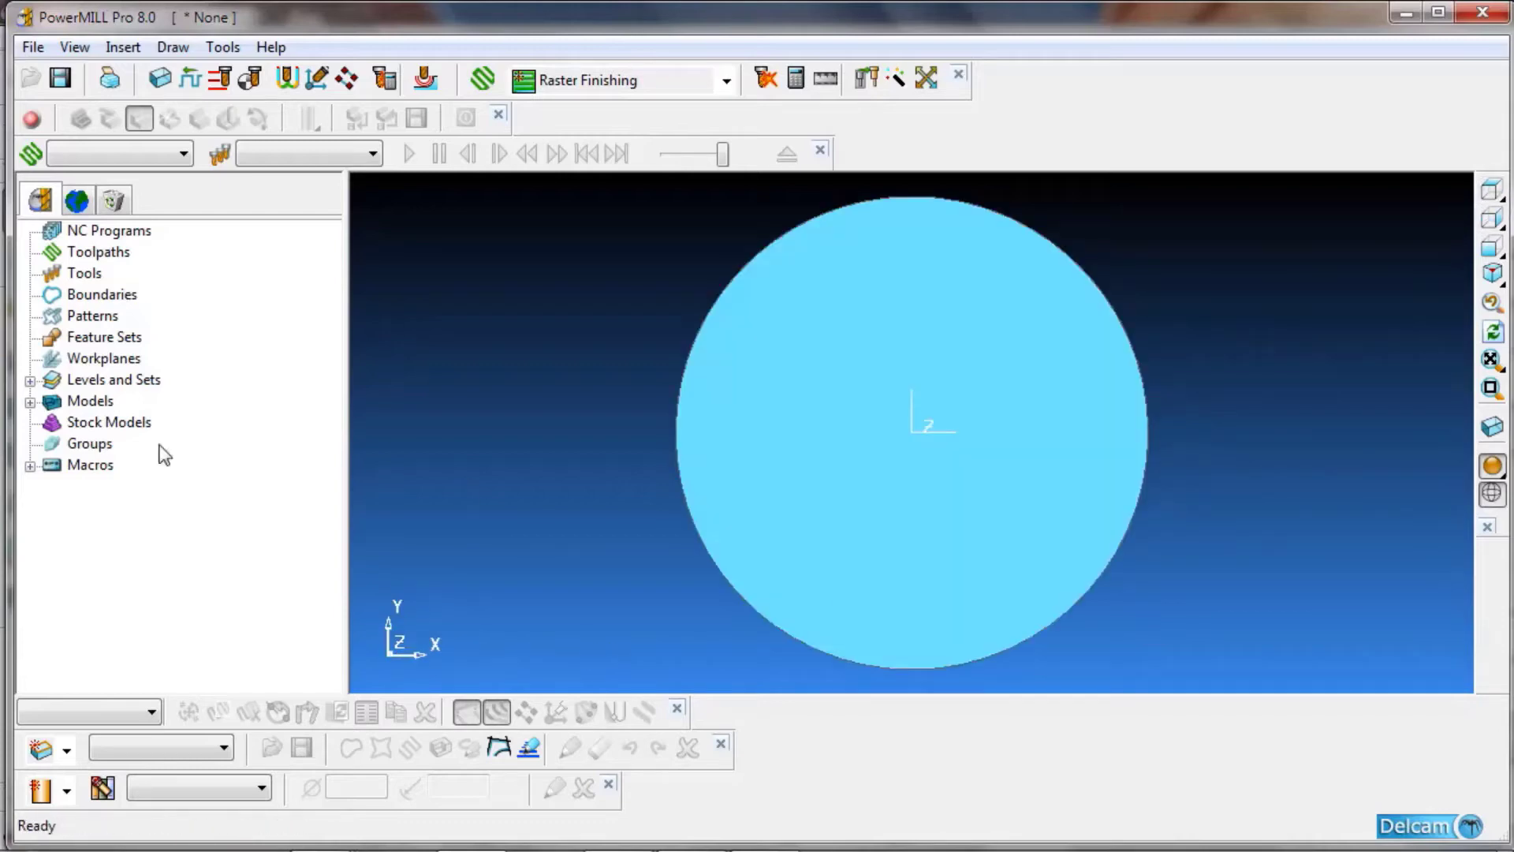
pyautogui.rightClick(85, 364)
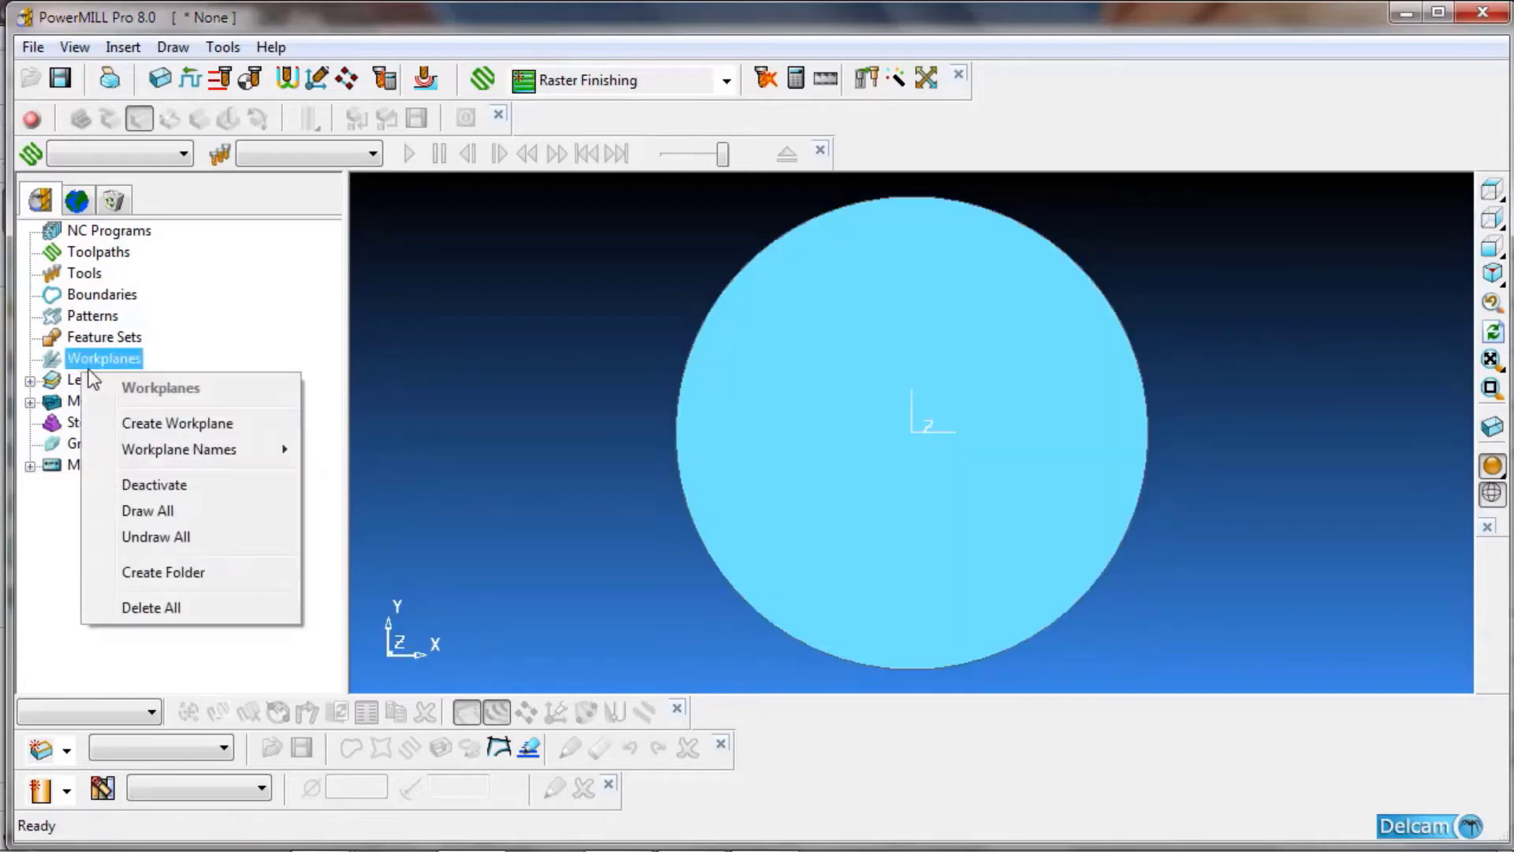
pyautogui.click(139, 425)
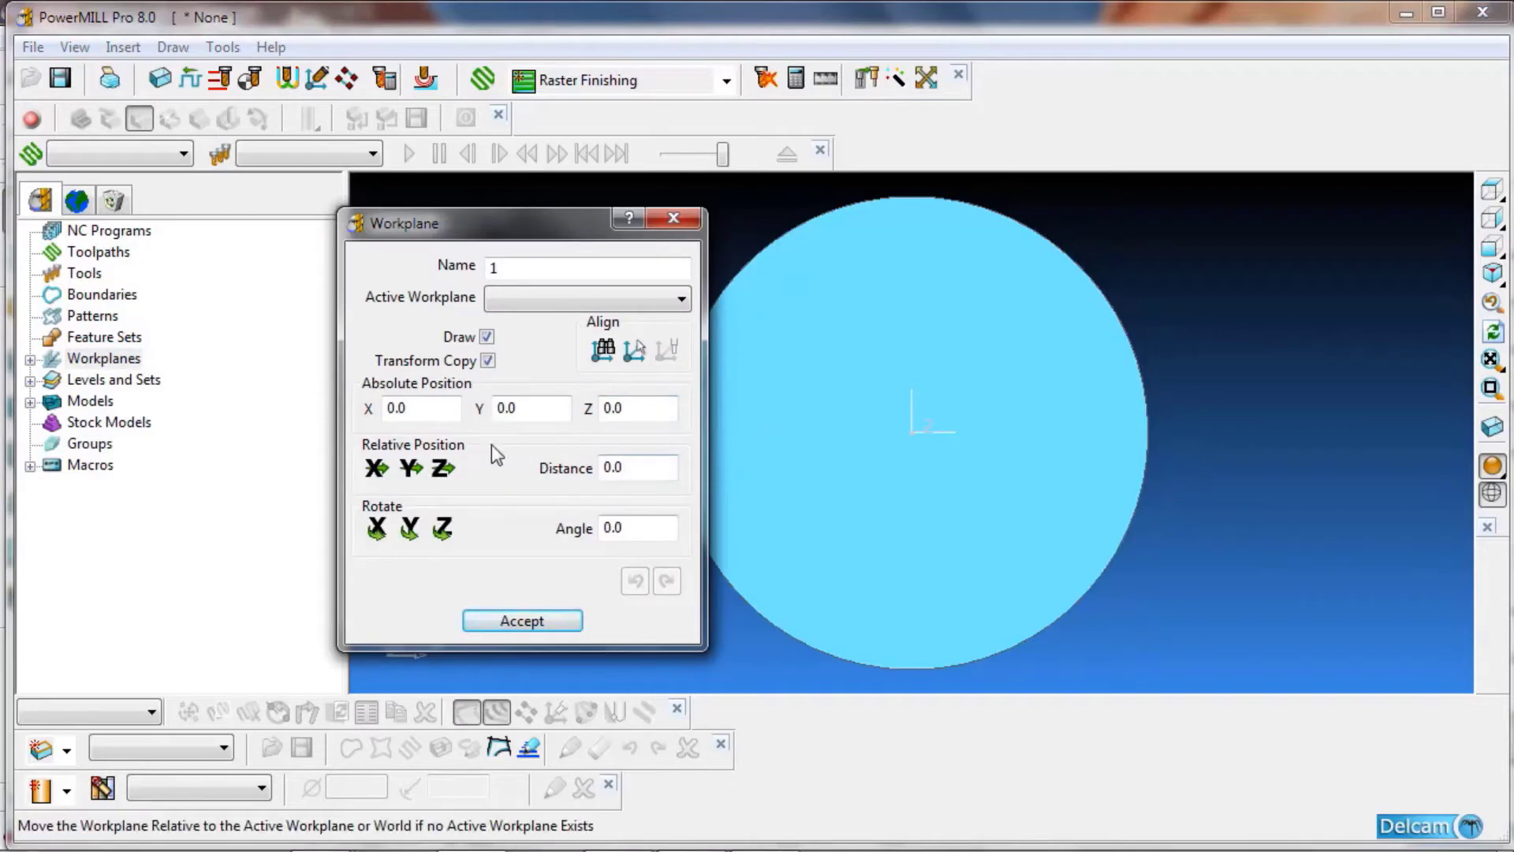
pyautogui.click(635, 350)
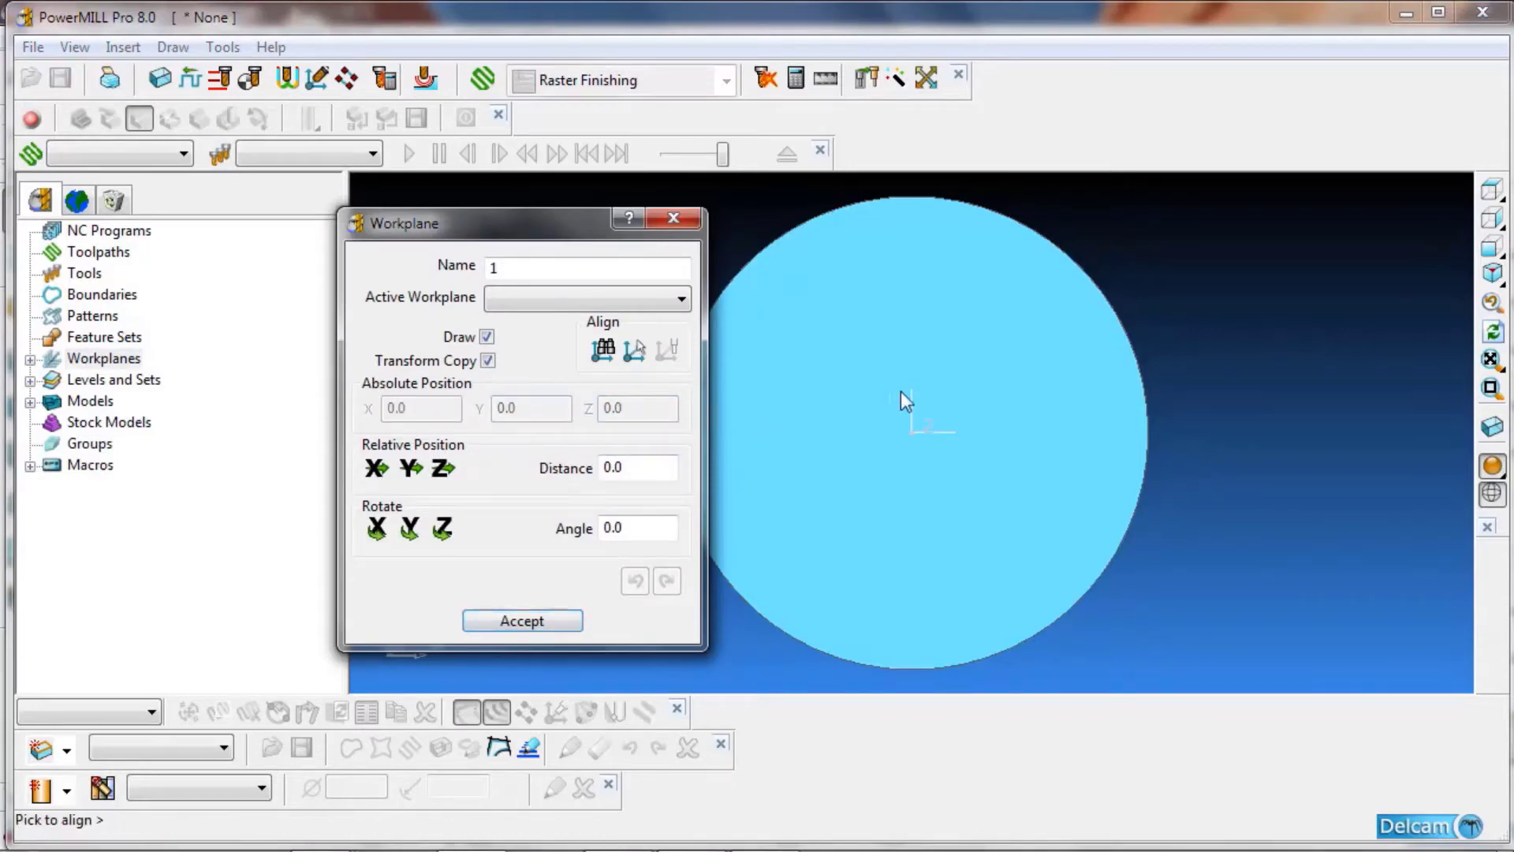
pyautogui.click(915, 432)
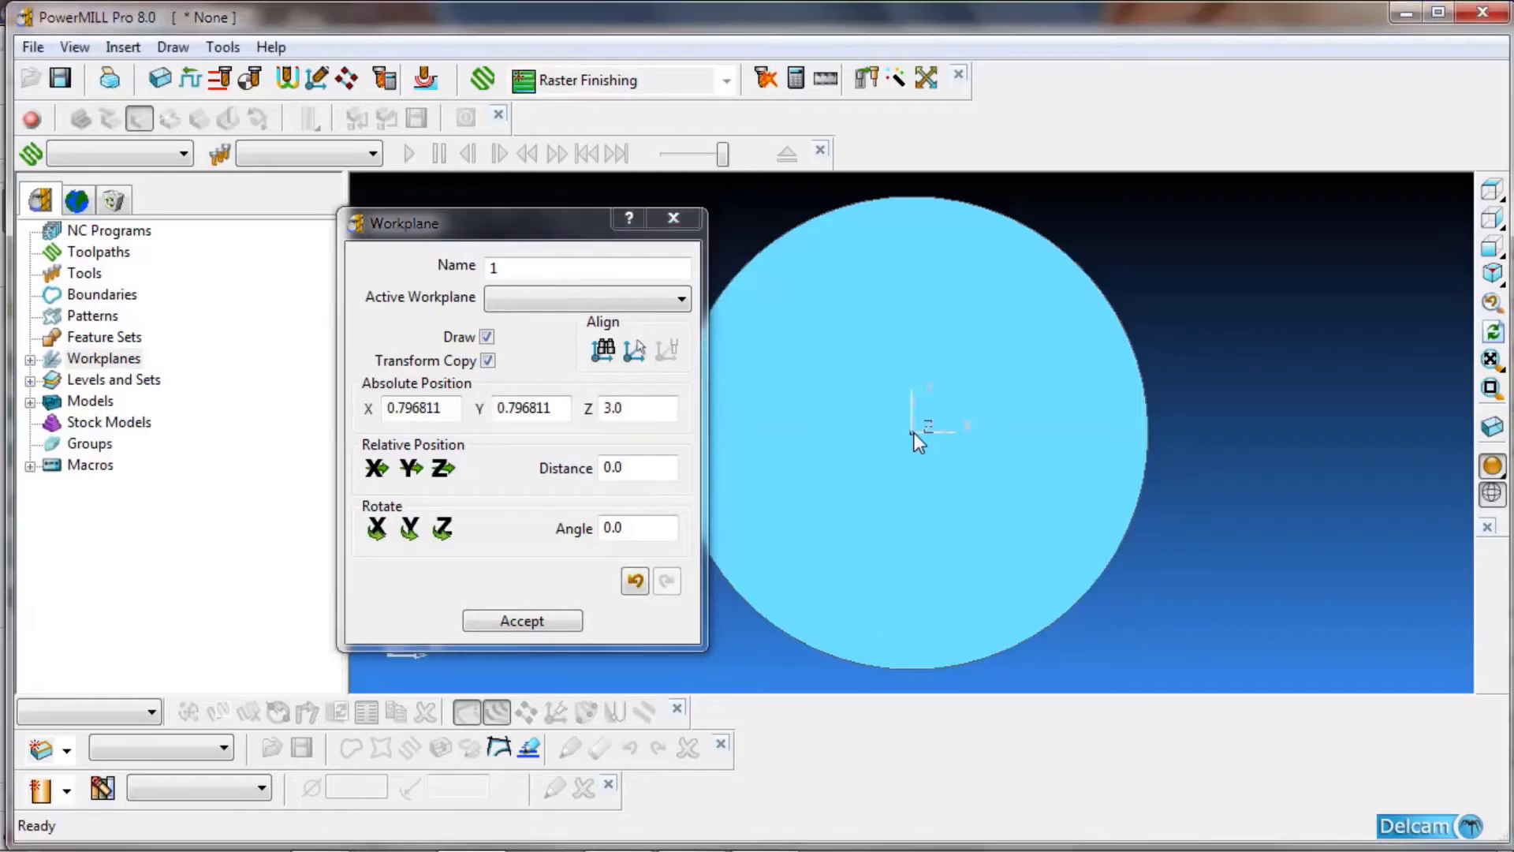
pyautogui.doubleClick(406, 408)
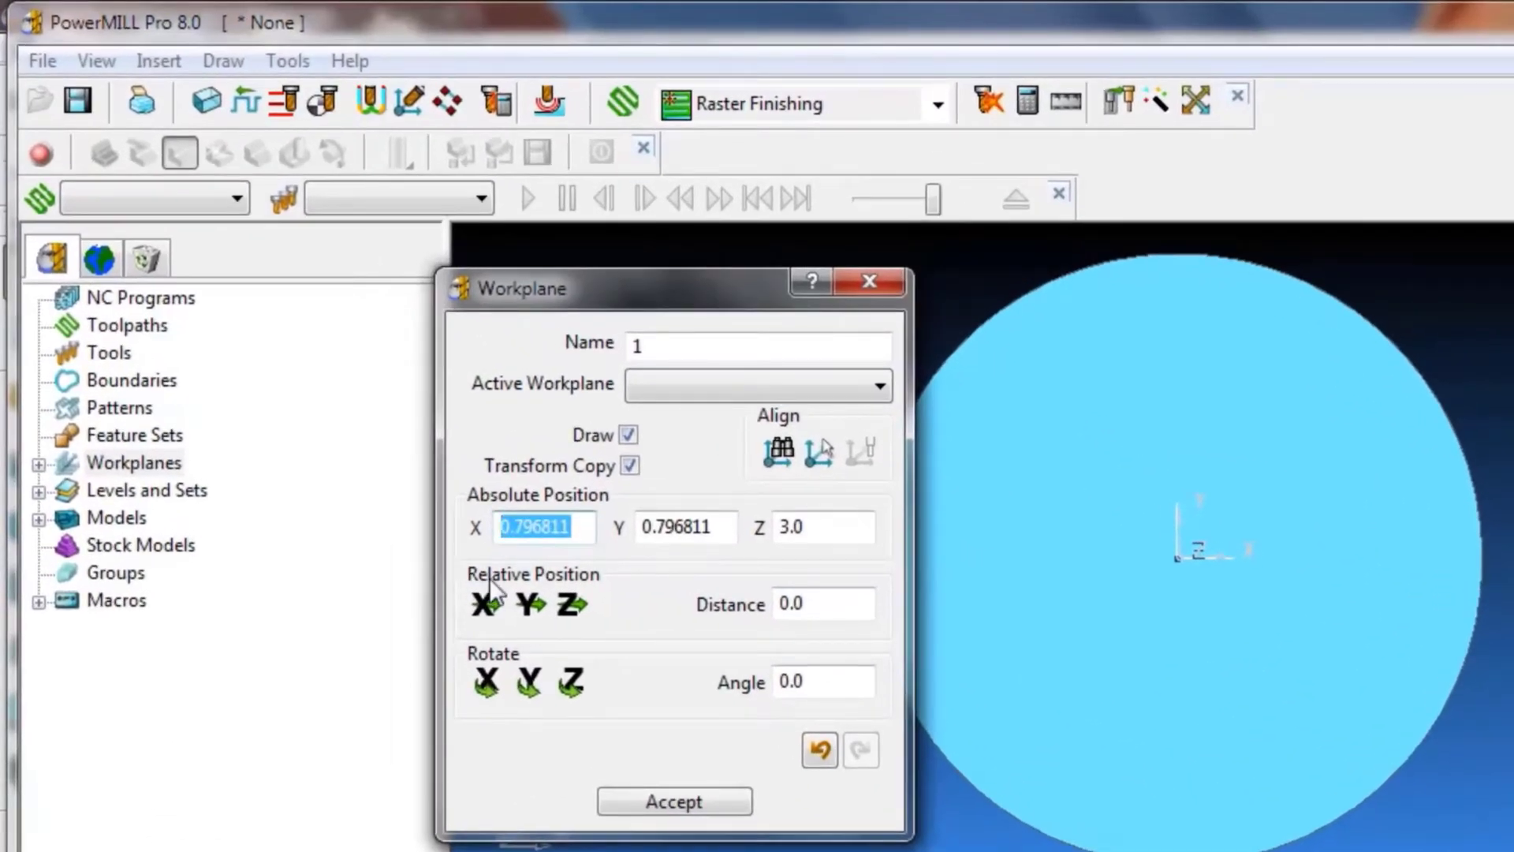
pyautogui.write('0.')
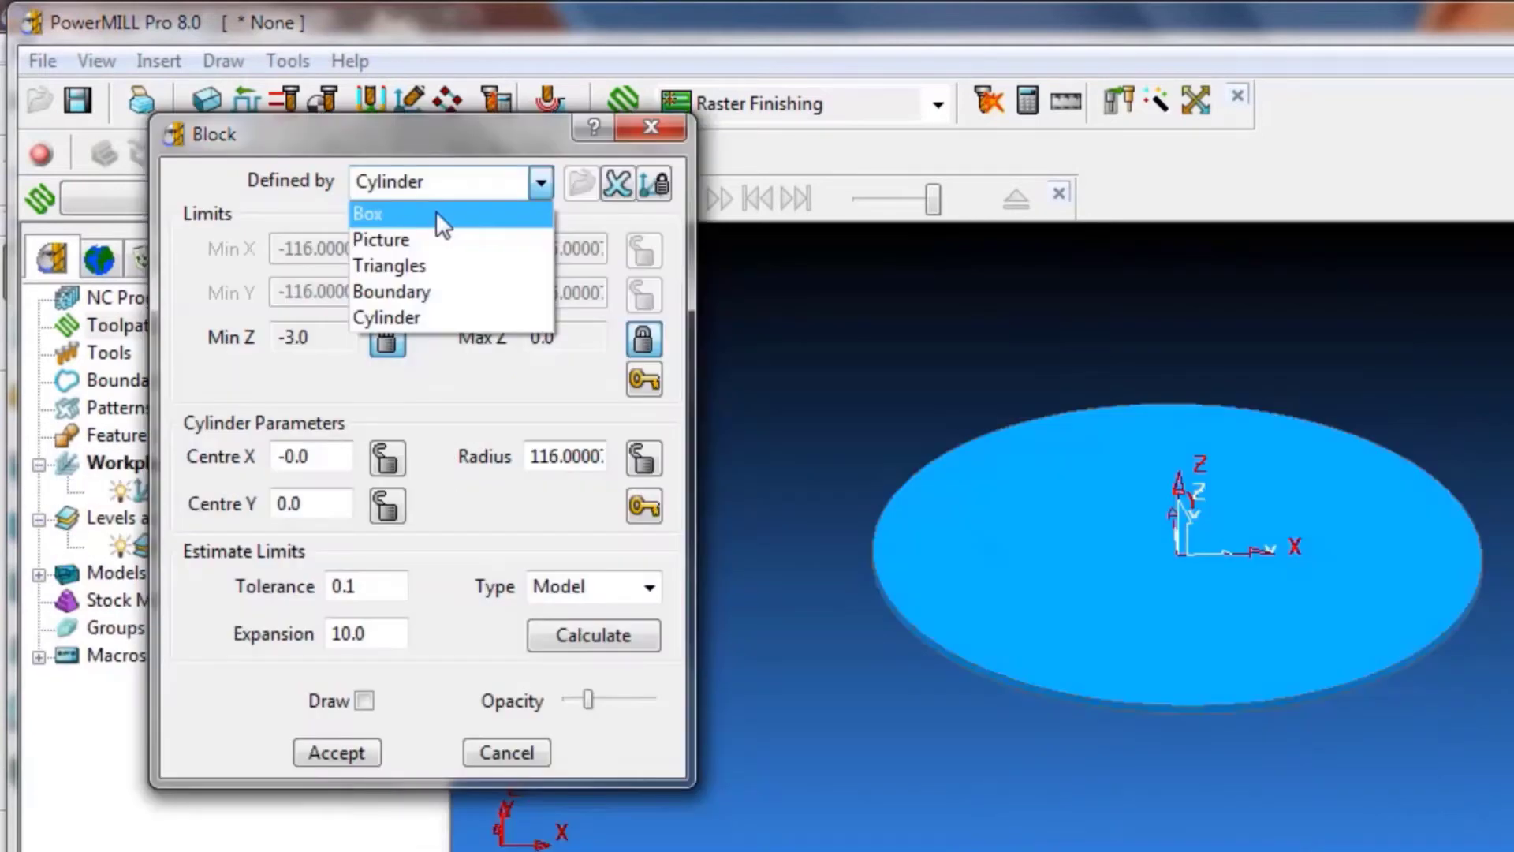
# - Define the stock block as a cylinder, unlock its Z limits, calculate it from the model with 10 mm expansion, and display it
pyautogui.click(435, 210)
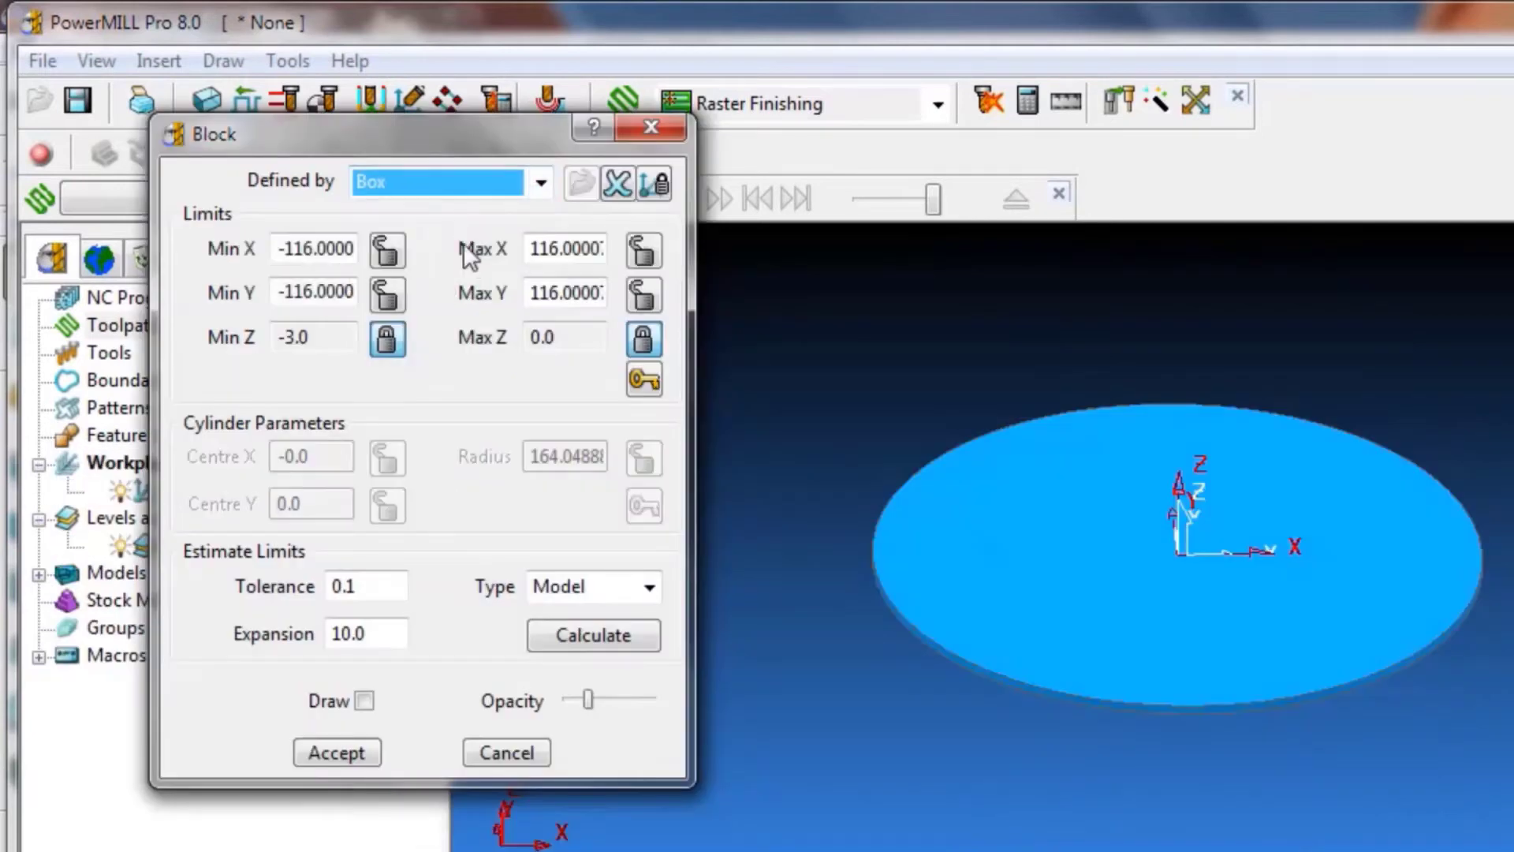
pyautogui.click(539, 191)
pyautogui.click(446, 315)
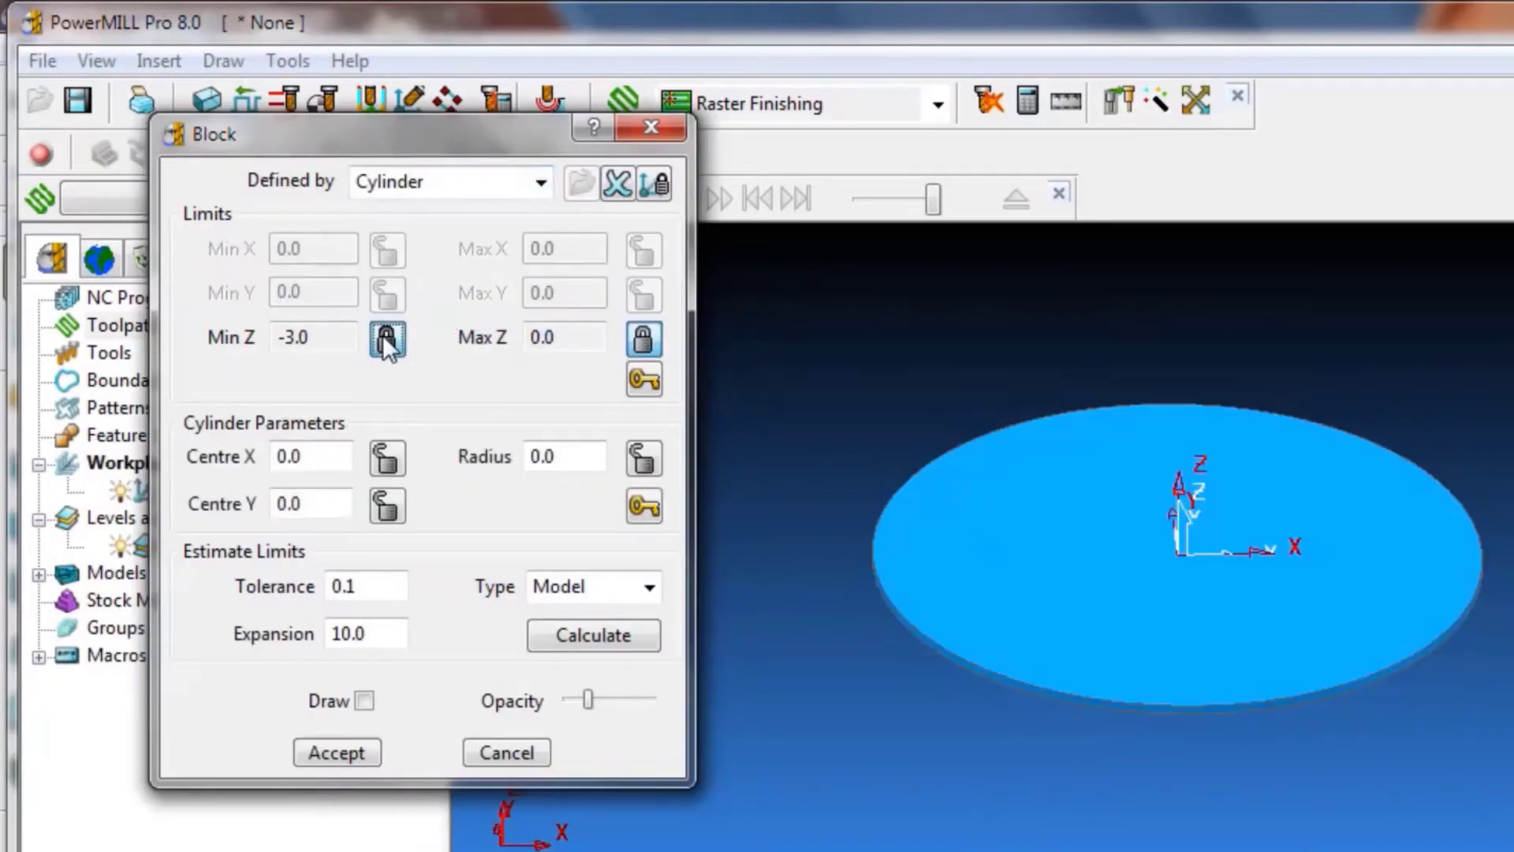
pyautogui.click(386, 337)
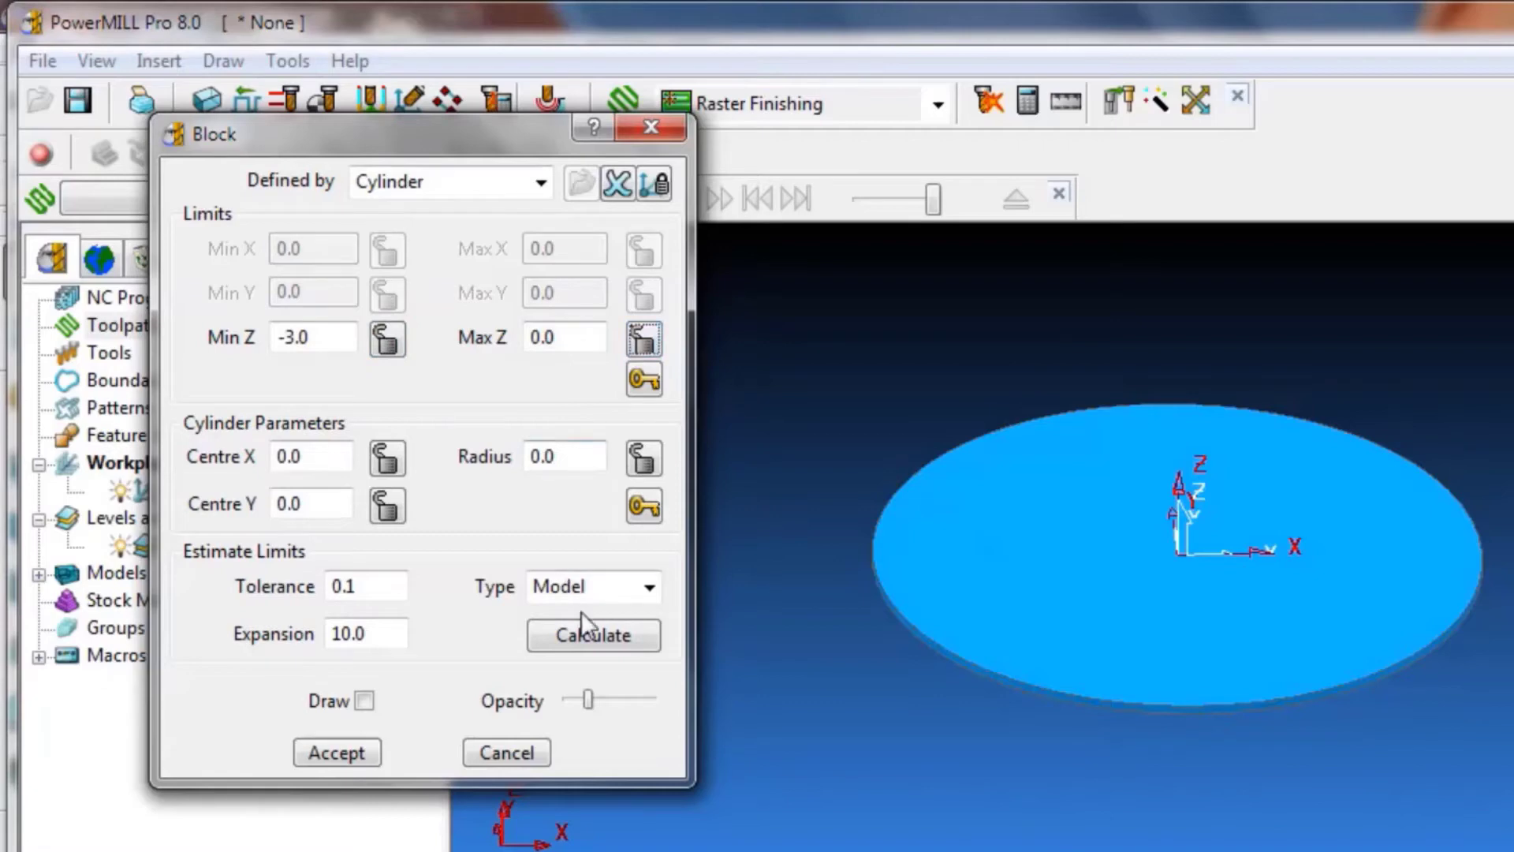
pyautogui.click(592, 639)
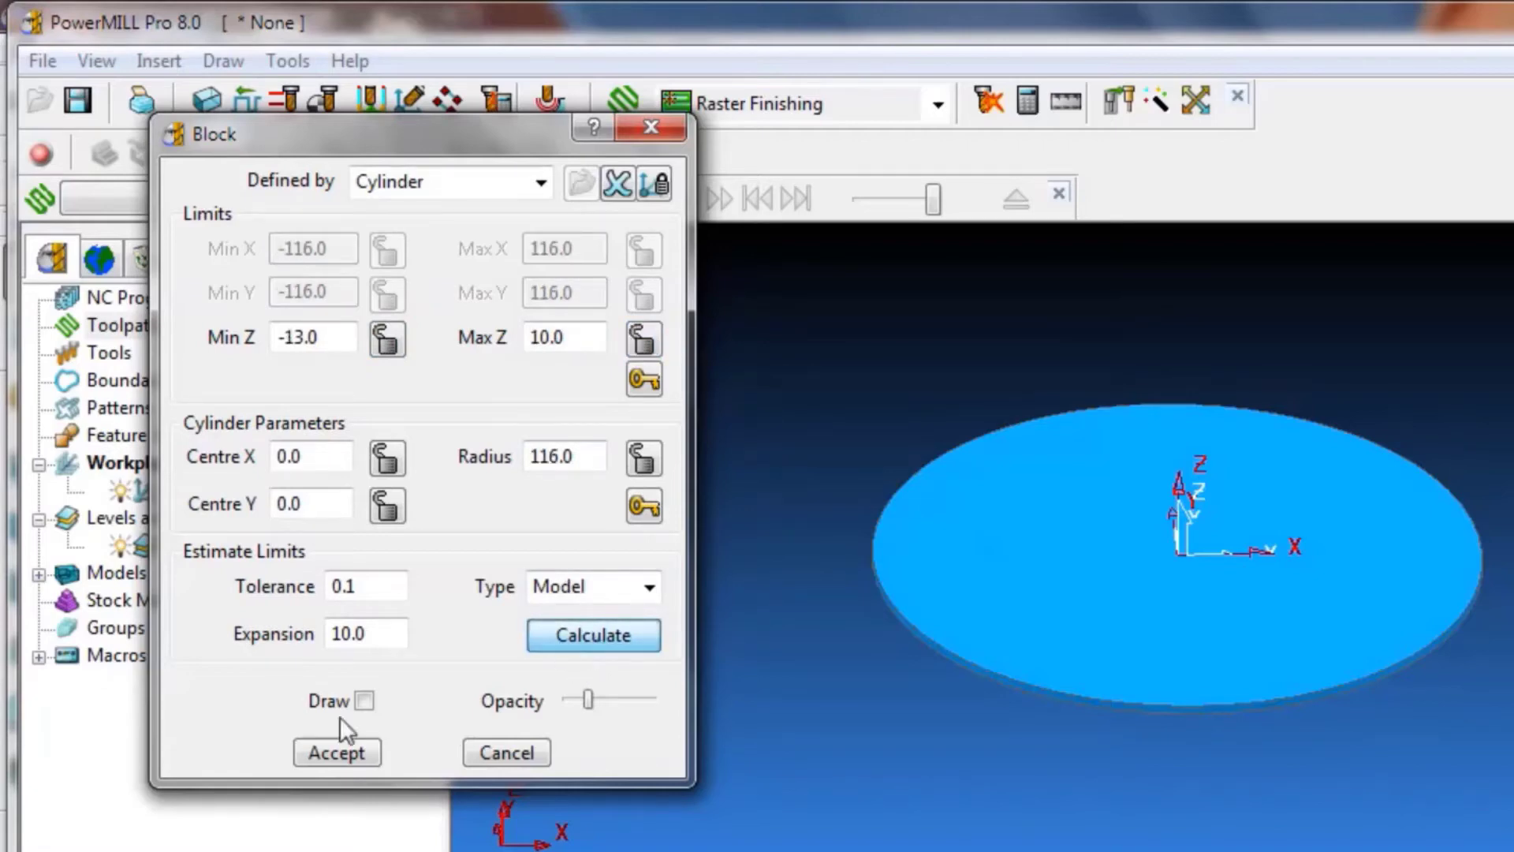
pyautogui.click(362, 700)
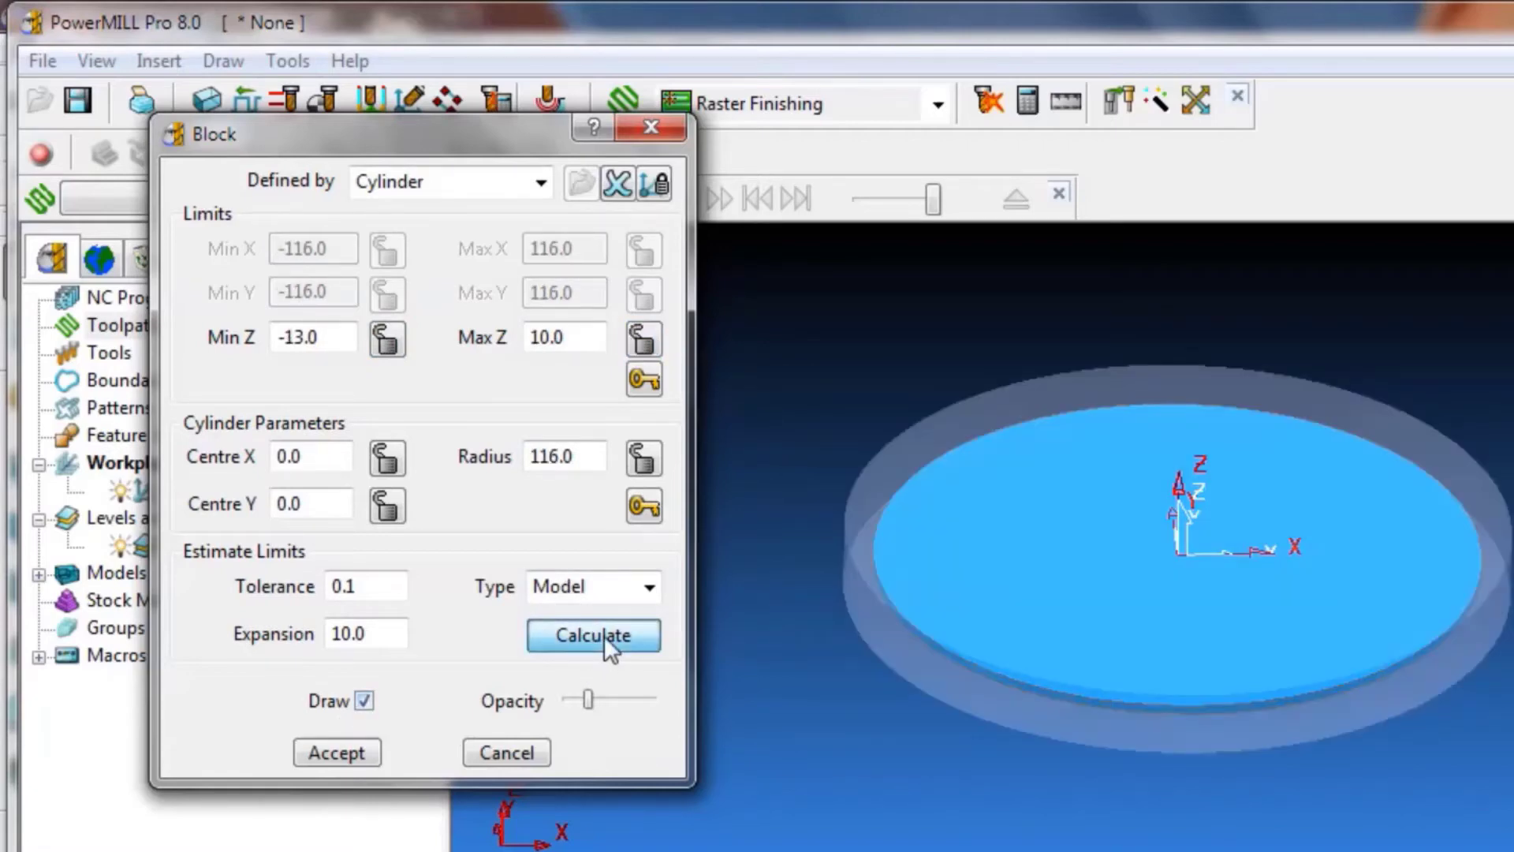
pyautogui.click(338, 754)
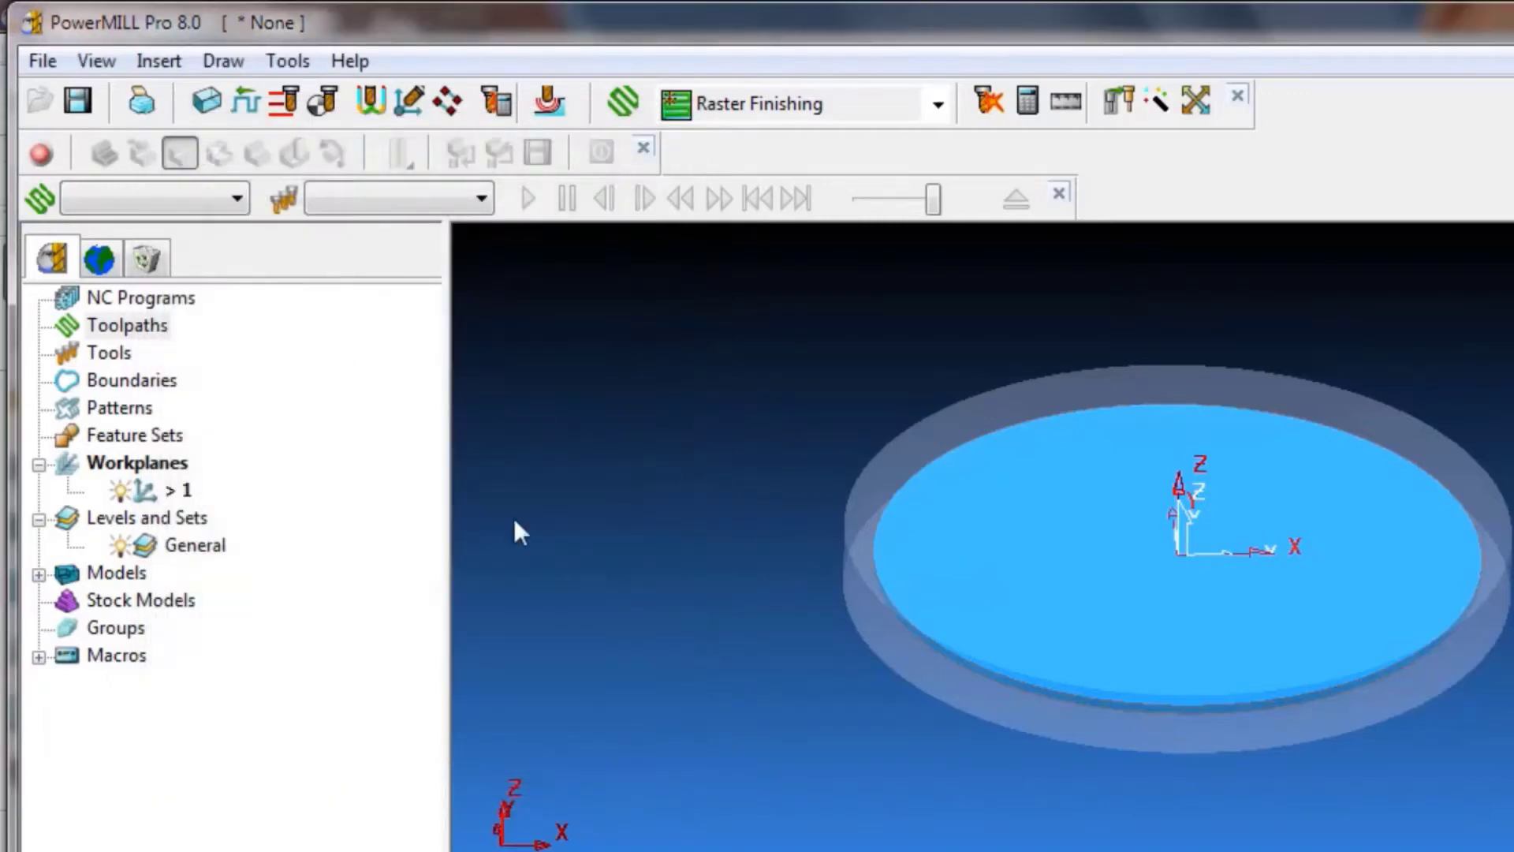
# - Set the cylindrical block's Min Z to -3 and Max Z to 0, lock both limits, and accept the block
pyautogui.click(207, 100)
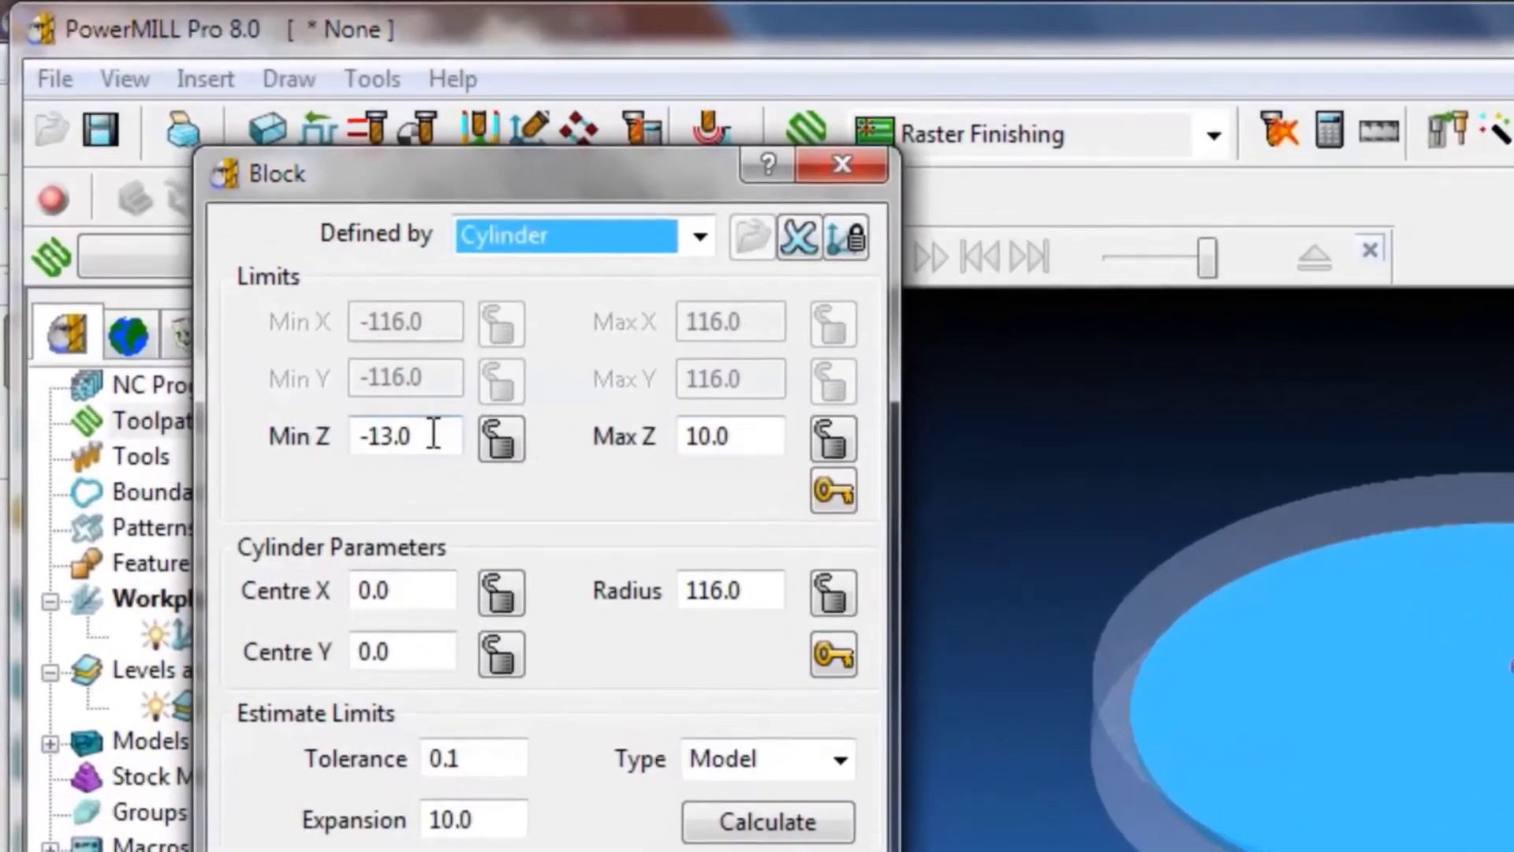
pyautogui.doubleClick(334, 334)
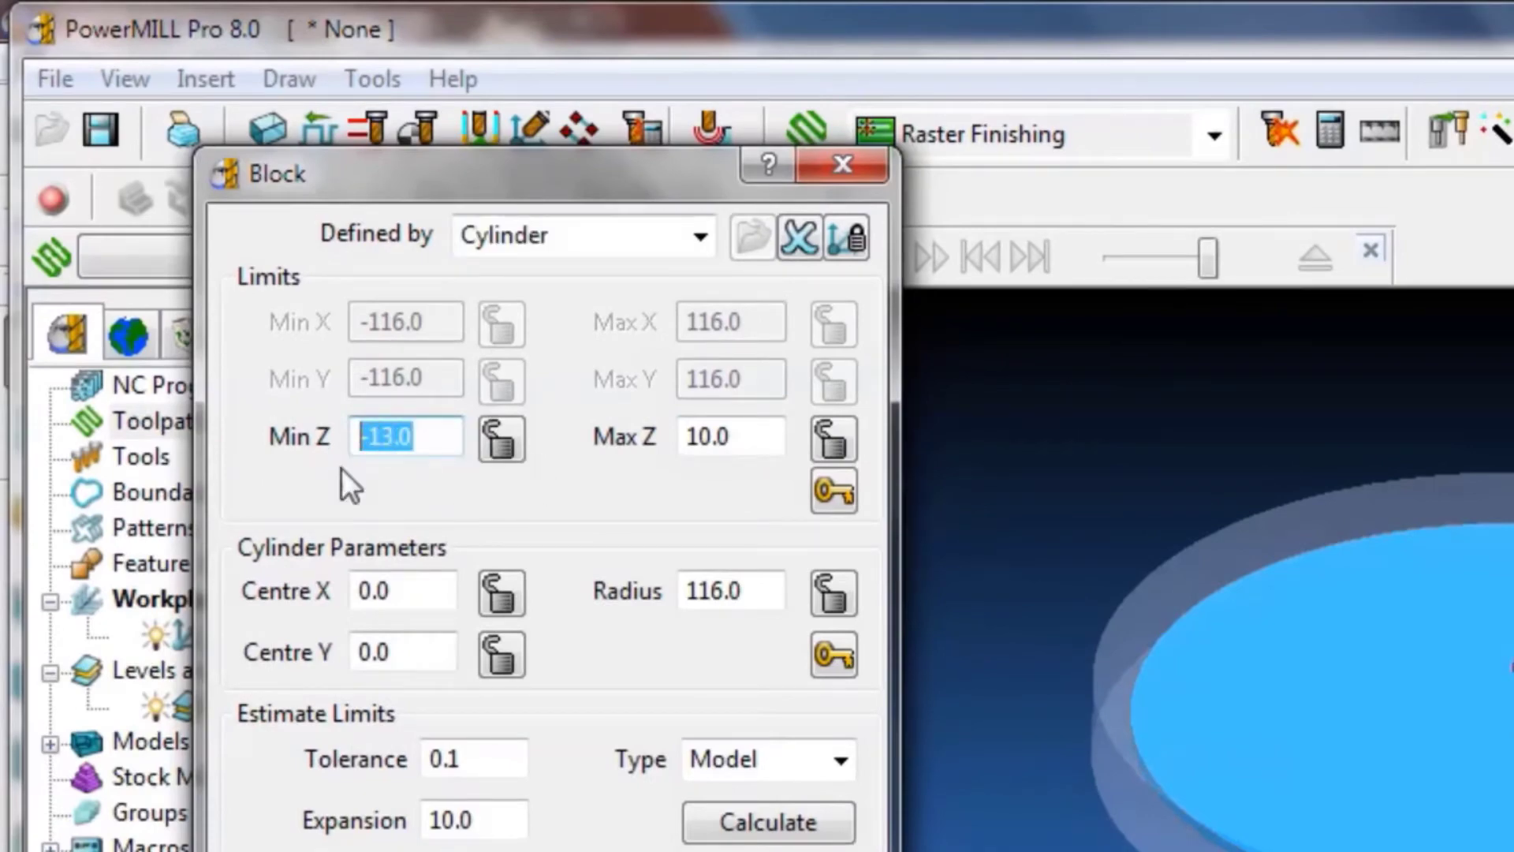
pyautogui.write('-3')
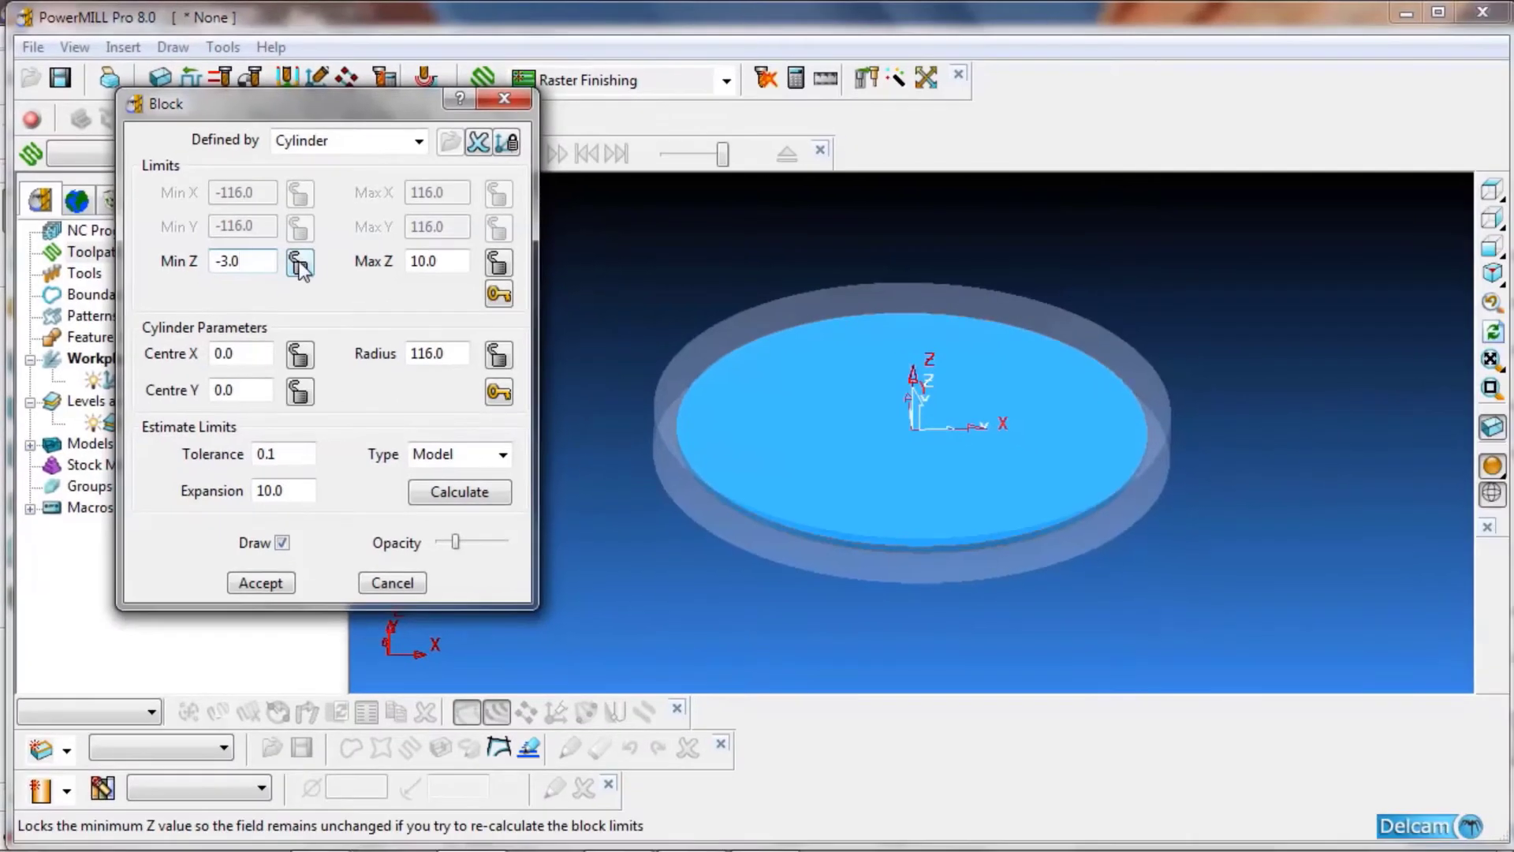
pyautogui.click(299, 264)
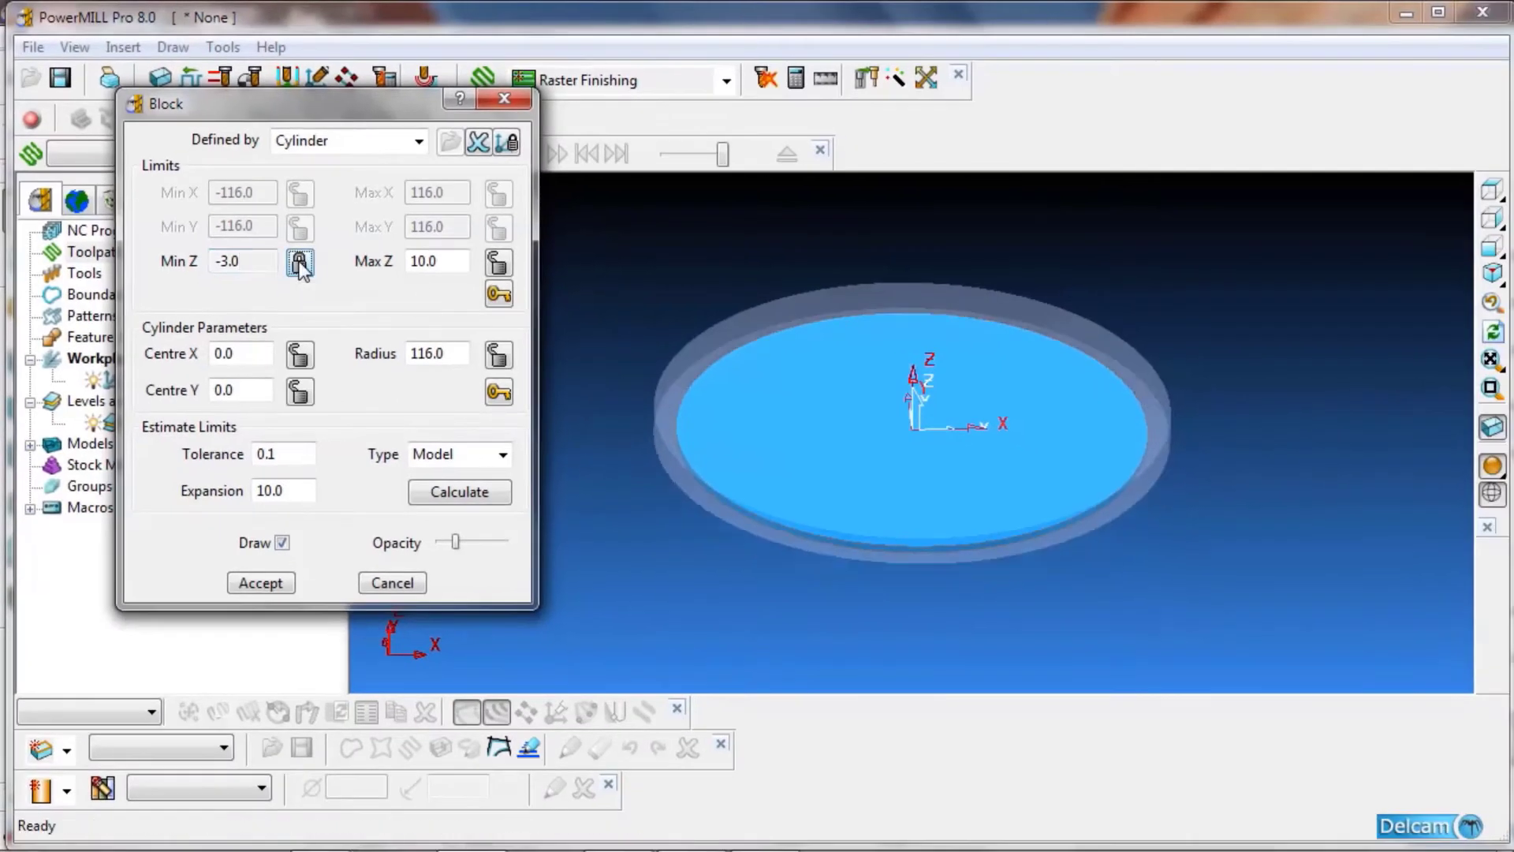
pyautogui.doubleClick(439, 263)
pyautogui.write('0.0')
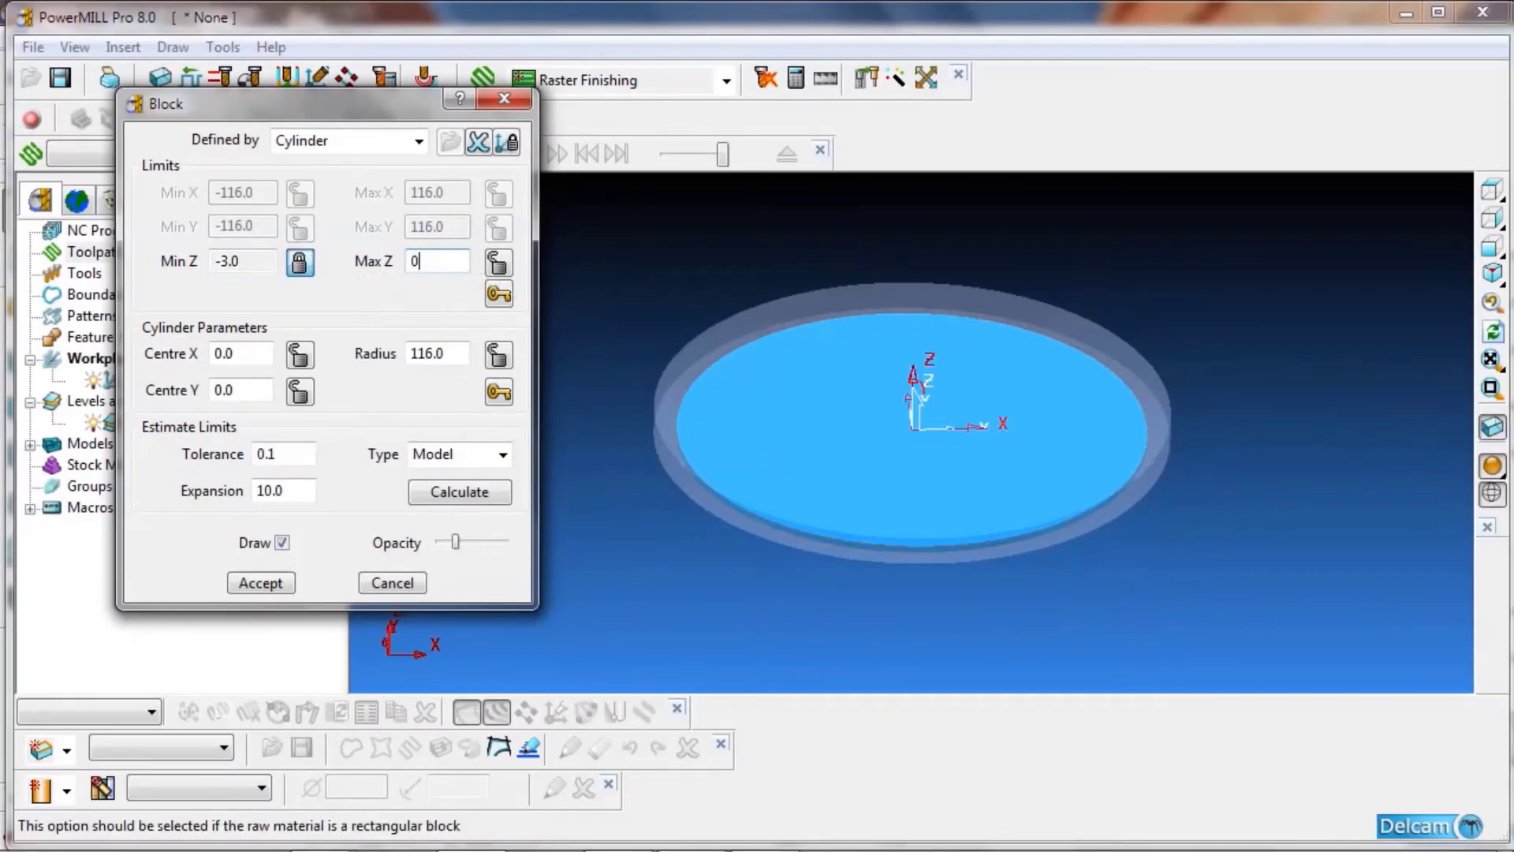
pyautogui.click(496, 263)
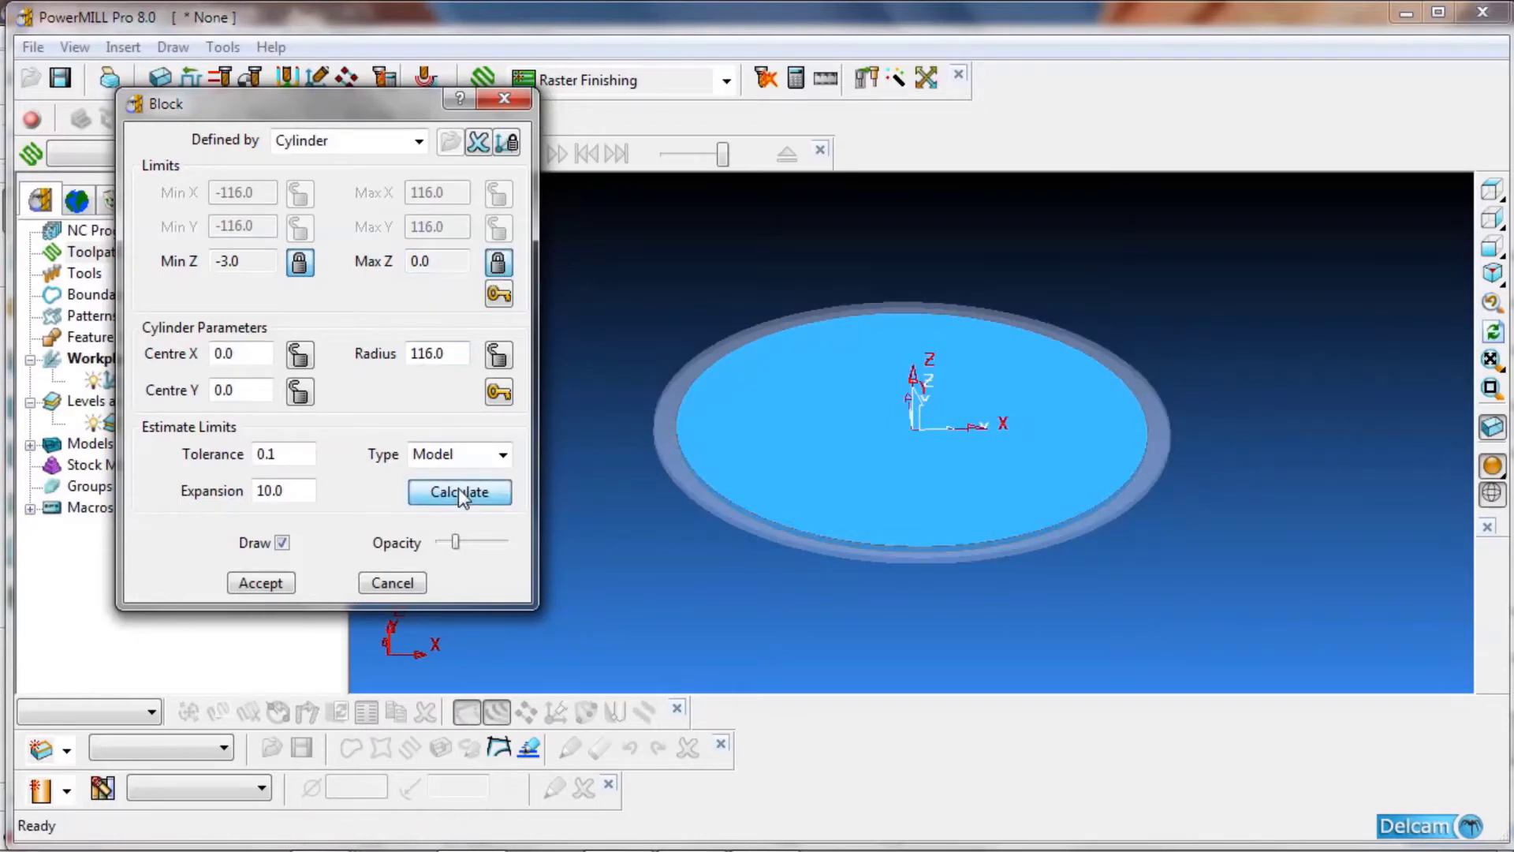
pyautogui.click(262, 584)
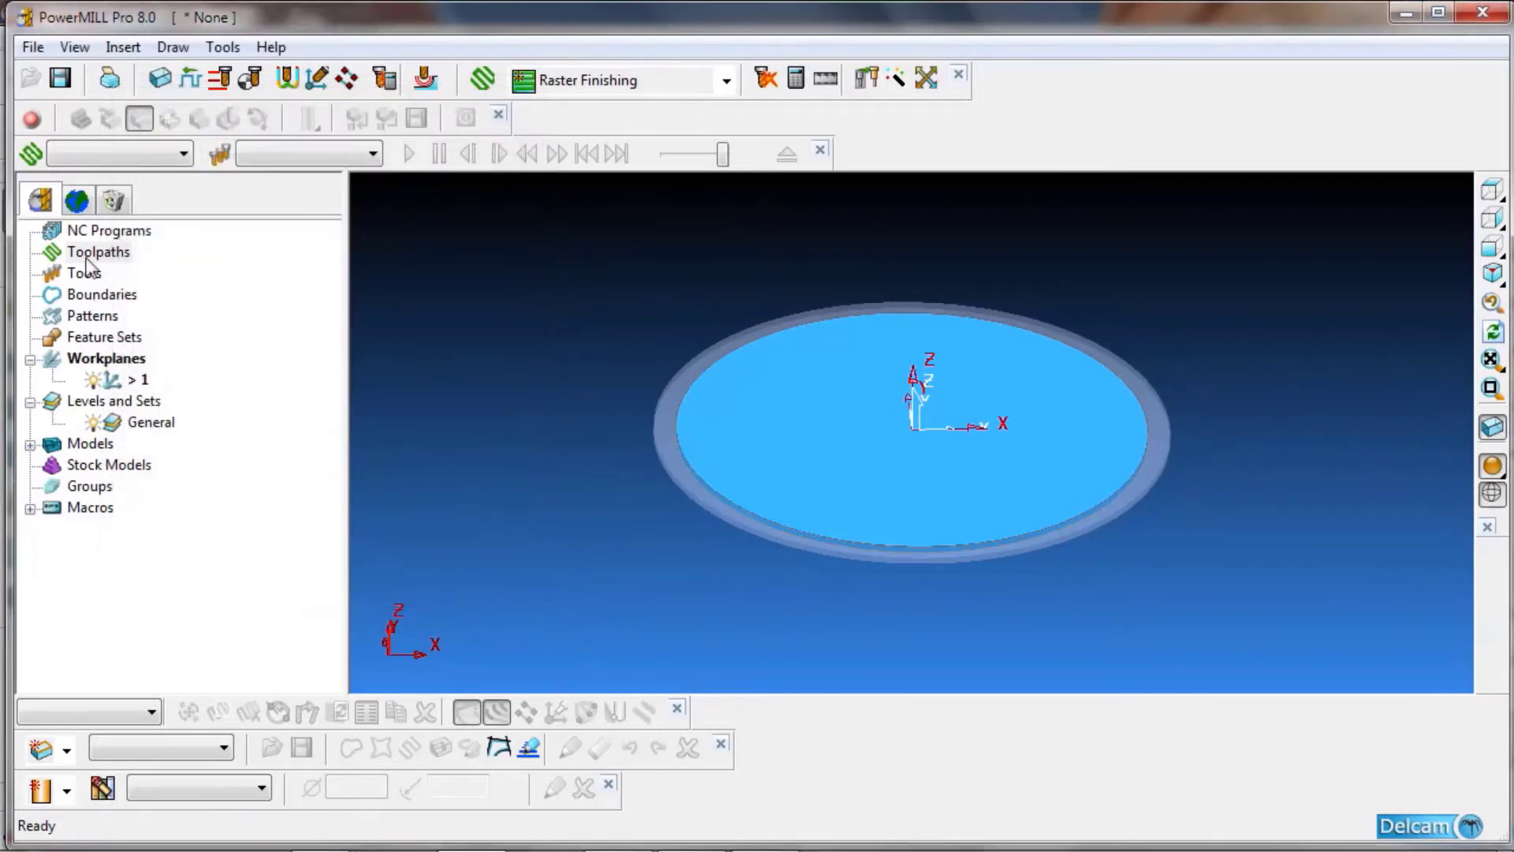
# - Create a new toolpath using the Constant Z Finishing strategy
pyautogui.rightClick(88, 255)
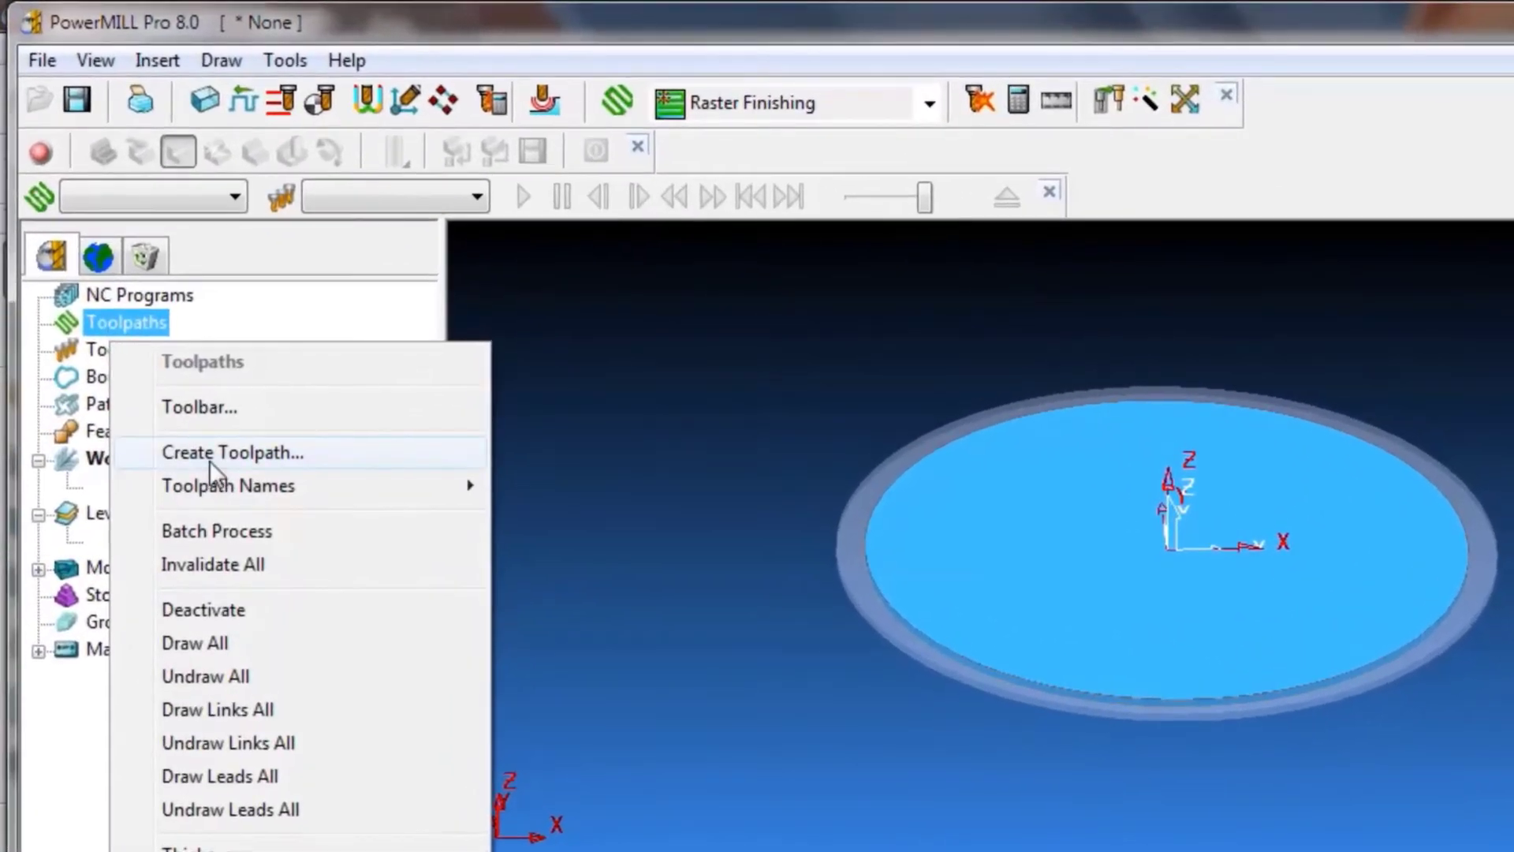
pyautogui.click(210, 459)
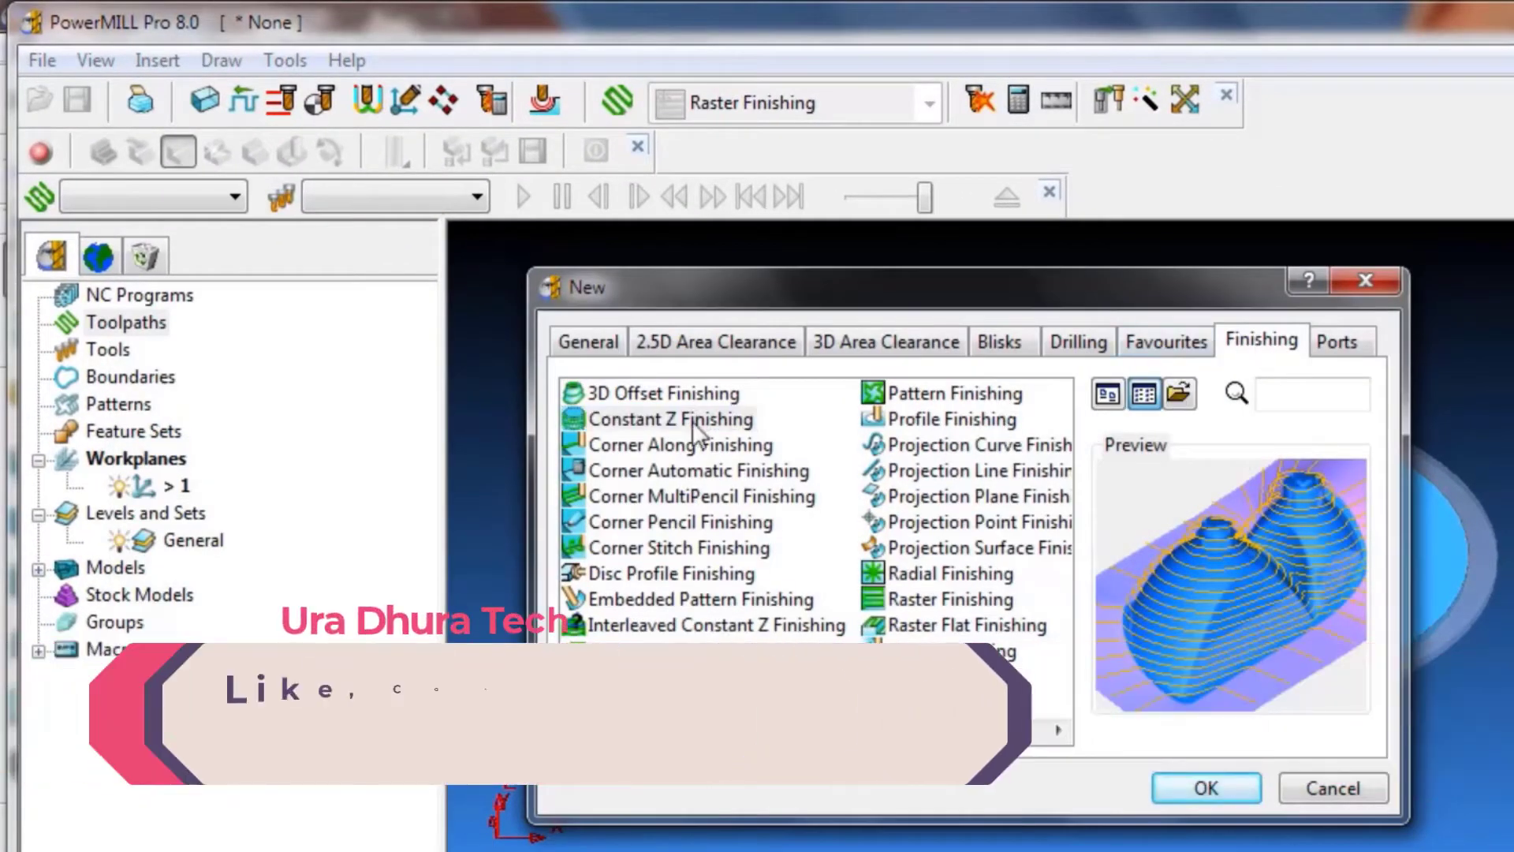
pyautogui.click(1219, 790)
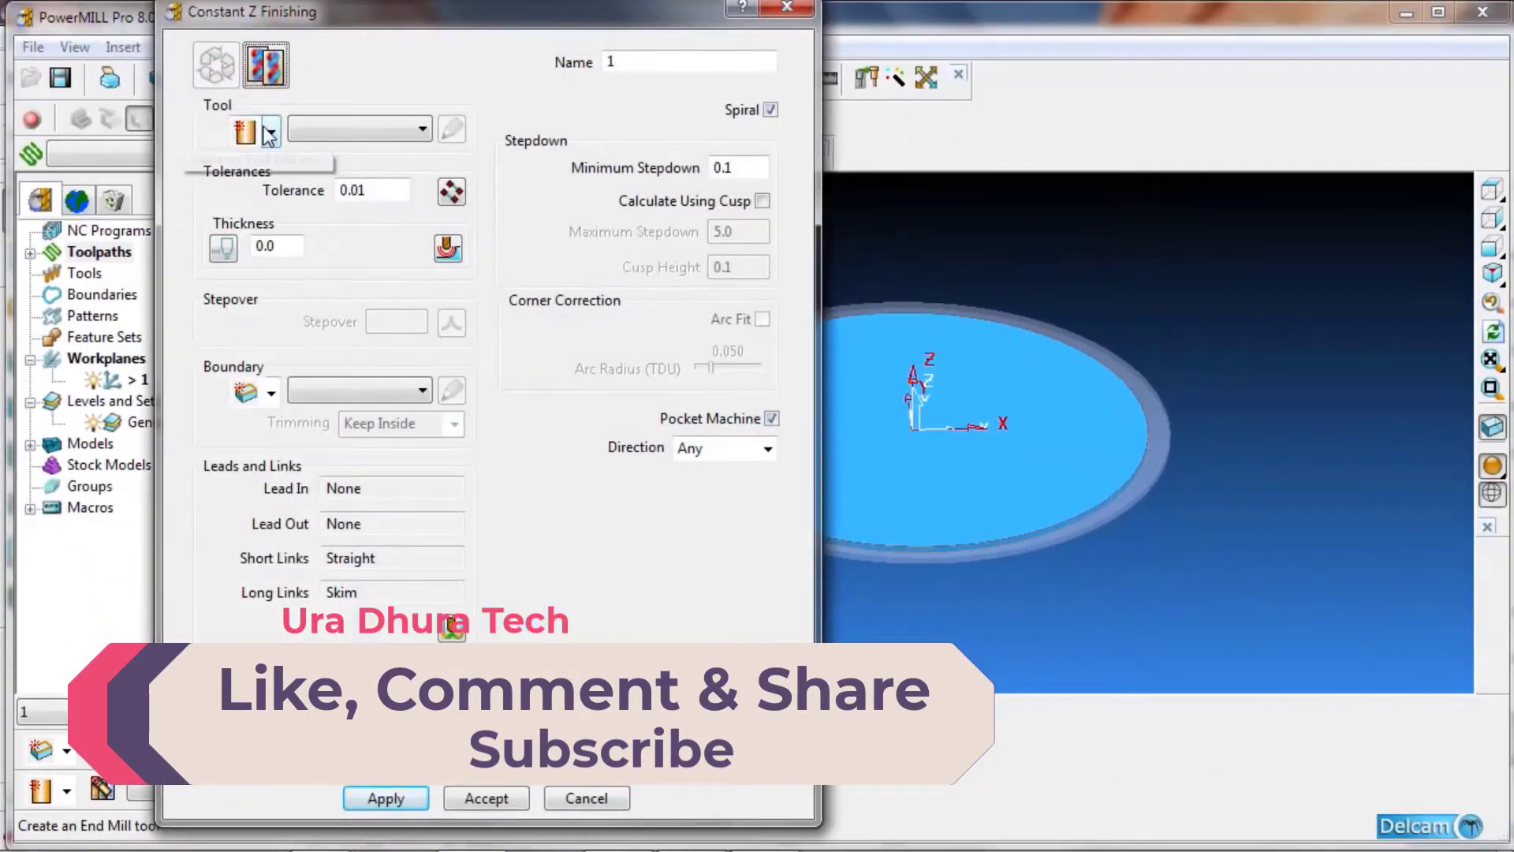
# - Create a 6 mm diameter end mill for the Constant Z Finishing toolpath and choose Any as the cutting direction
pyautogui.click(269, 131)
pyautogui.click(244, 163)
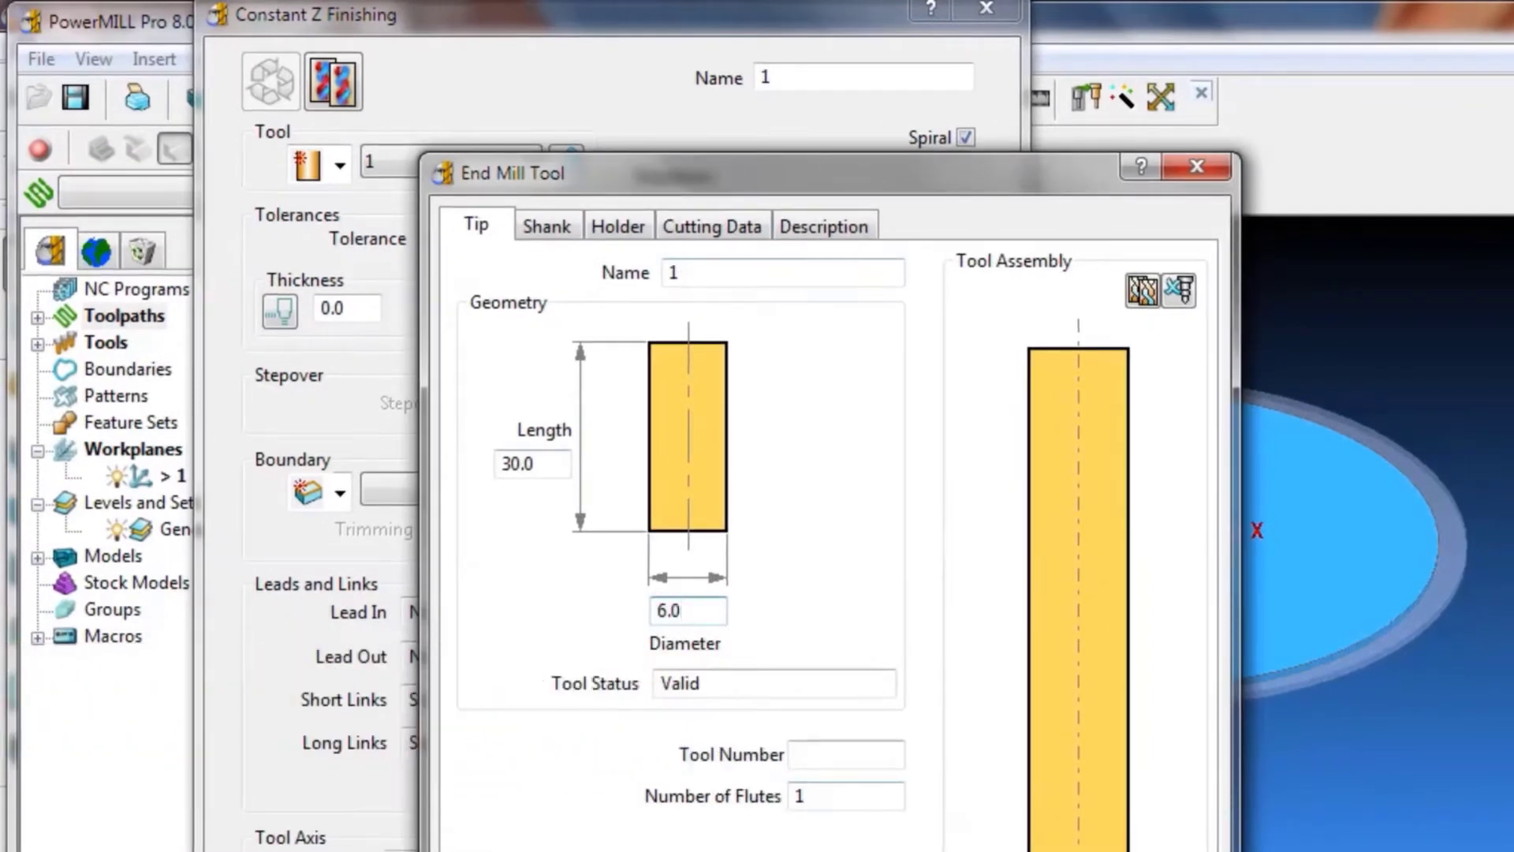
pyautogui.press('Return')
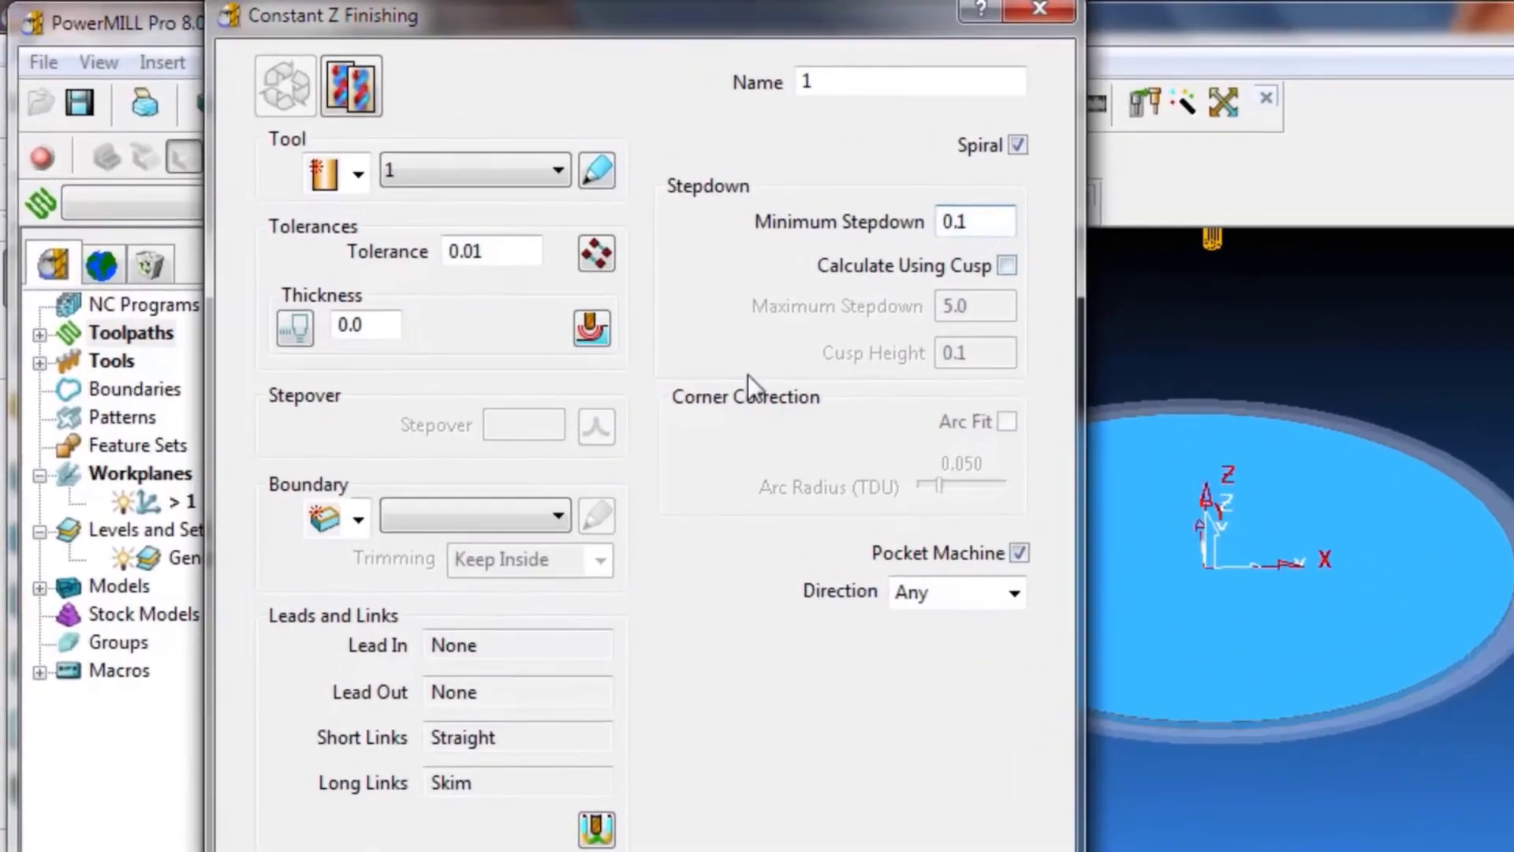
pyautogui.click(986, 604)
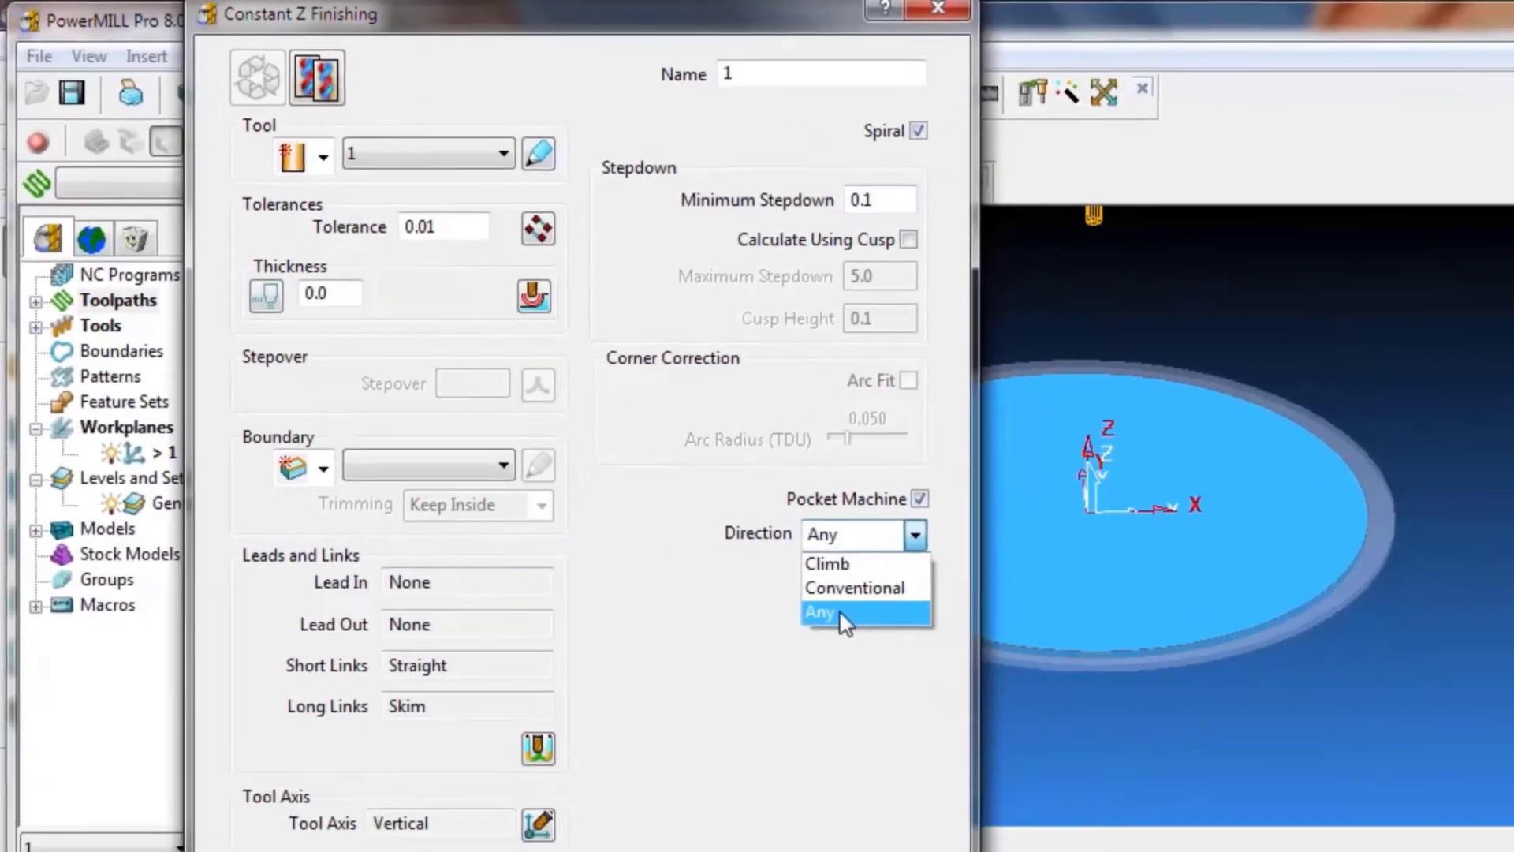
pyautogui.click(926, 689)
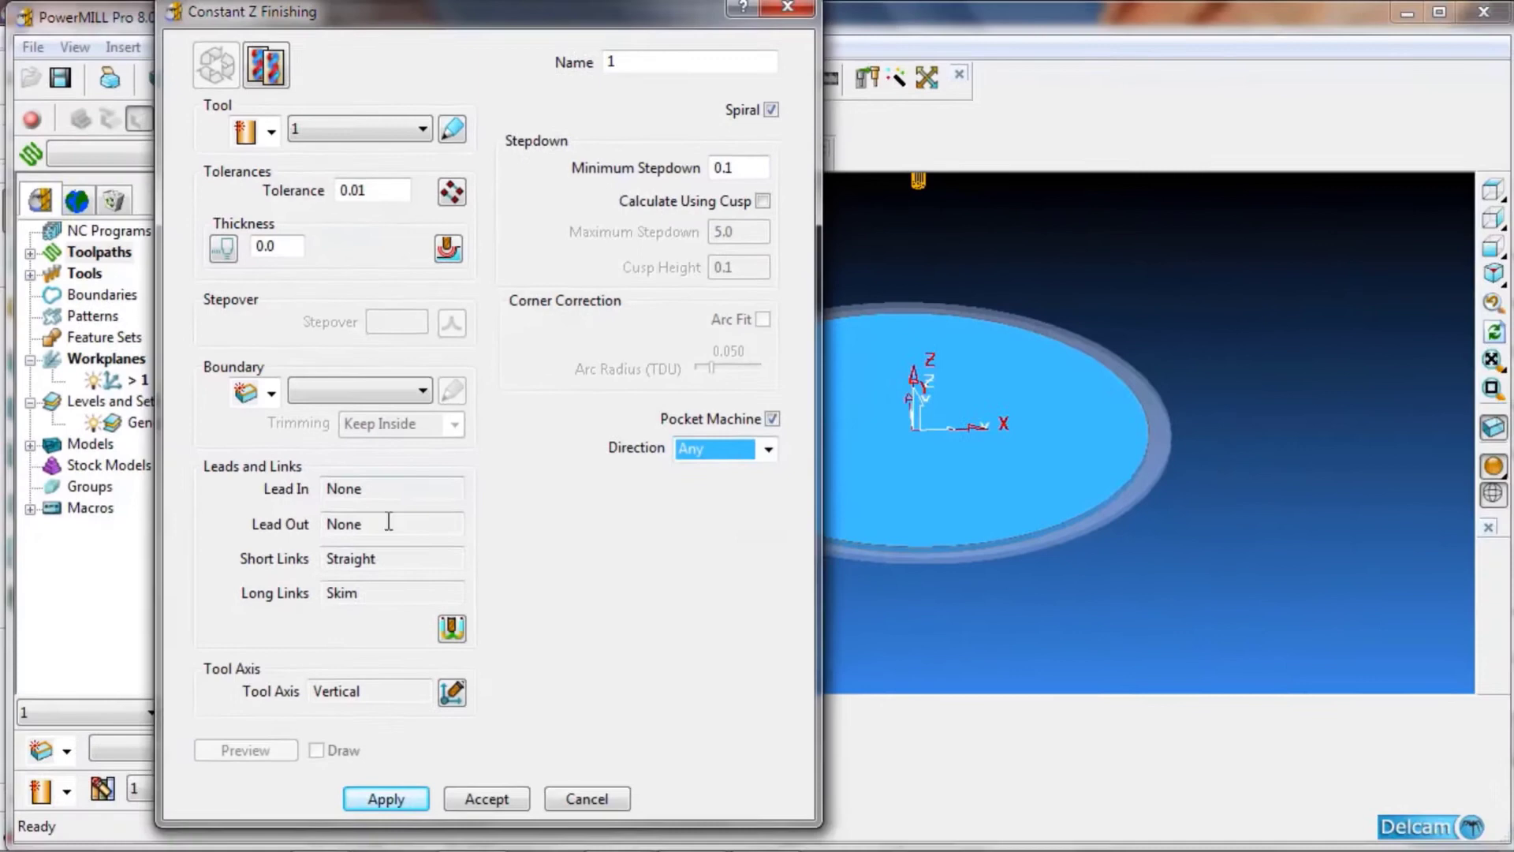
# - Accept the leads and links with straight short links and skim long links, and calculate the Constant Z Finishing toolpath
pyautogui.click(451, 628)
pyautogui.click(329, 223)
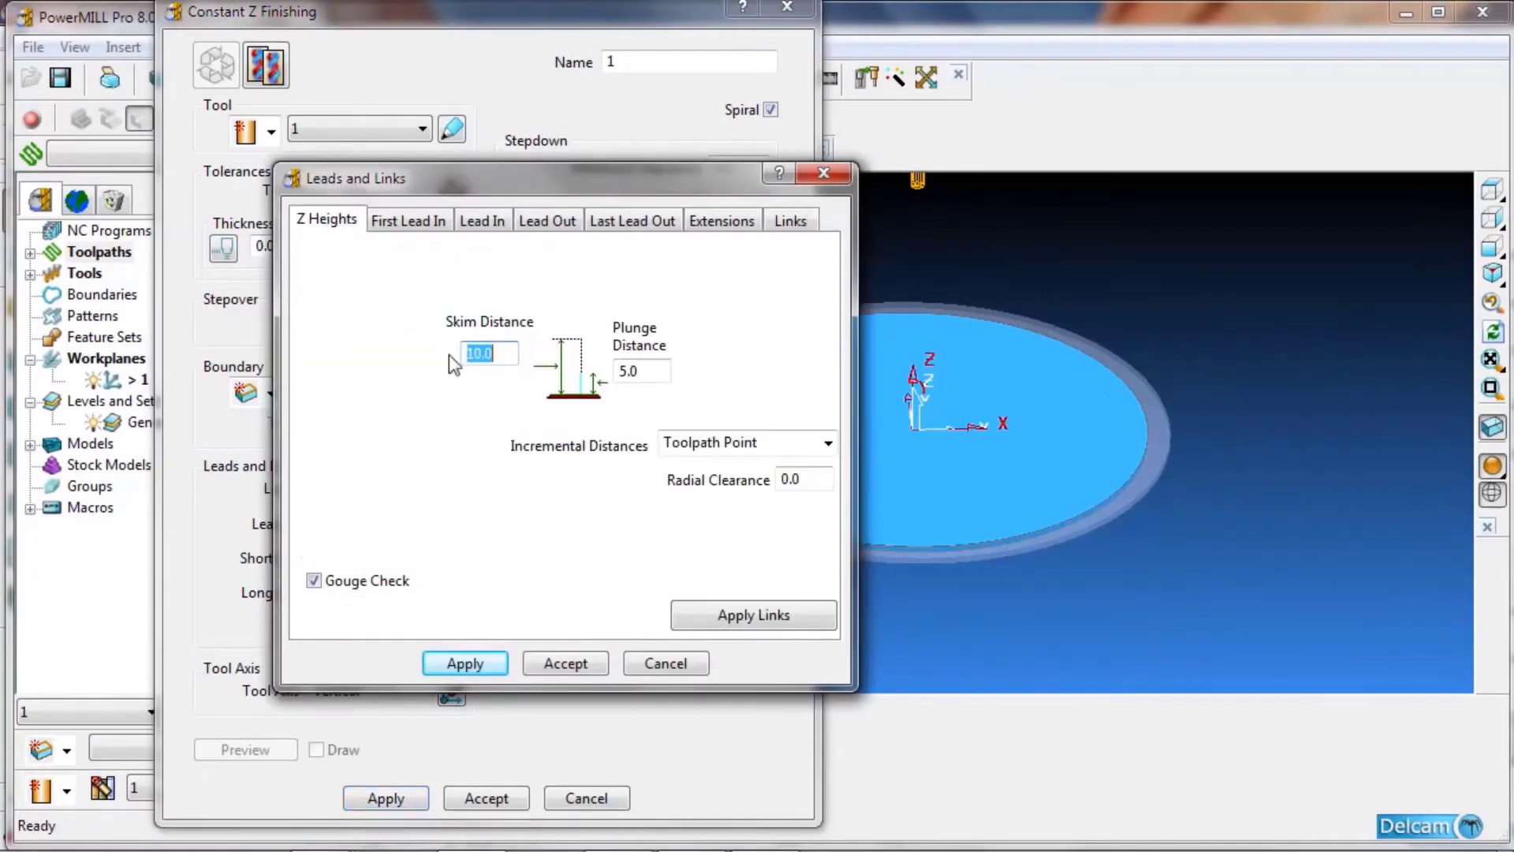
pyautogui.click(798, 228)
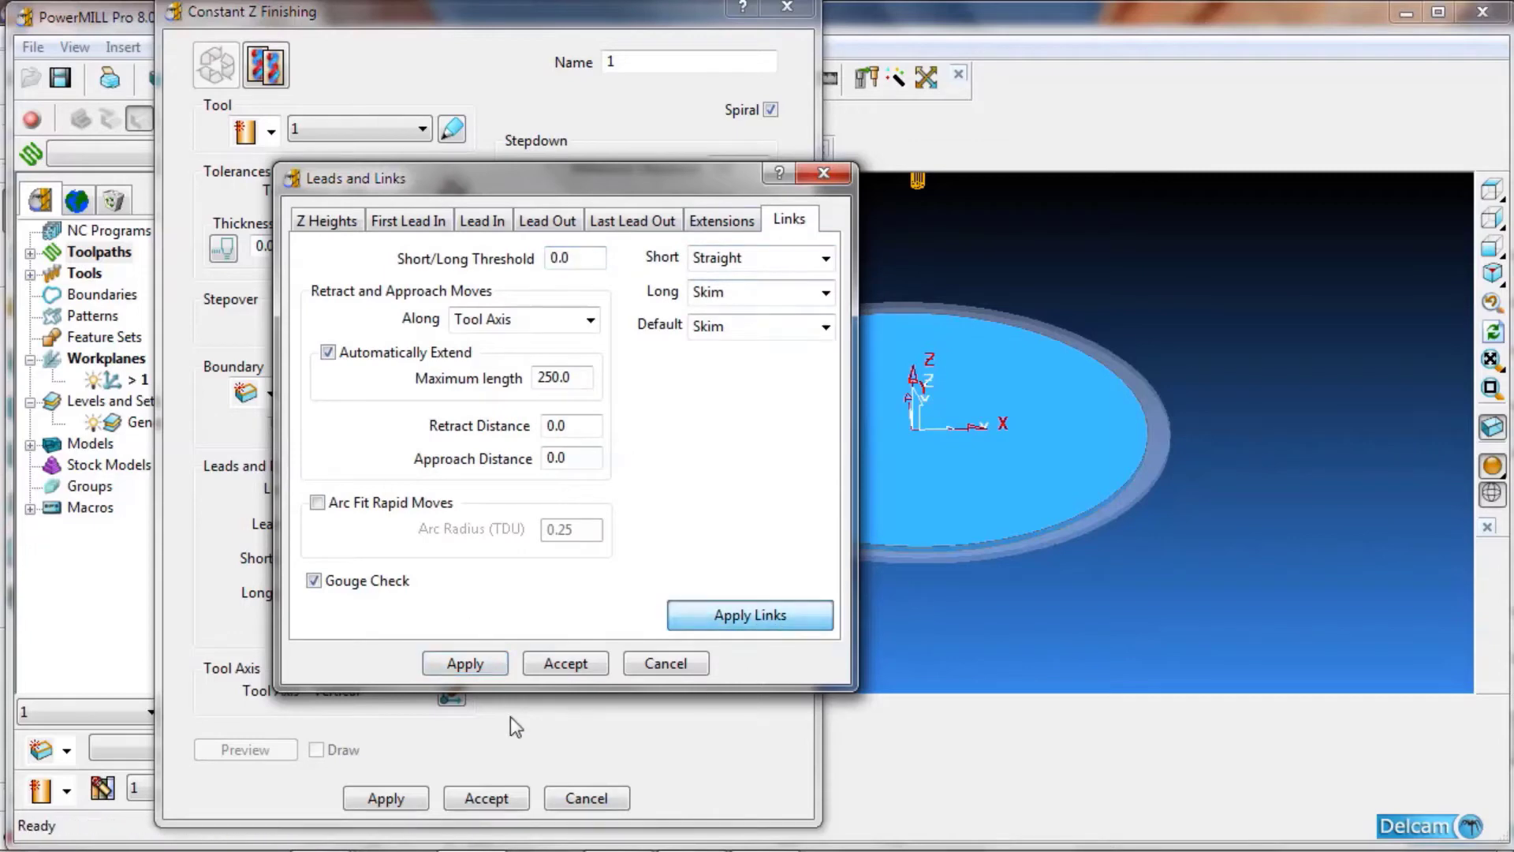
pyautogui.click(581, 663)
pyautogui.click(386, 798)
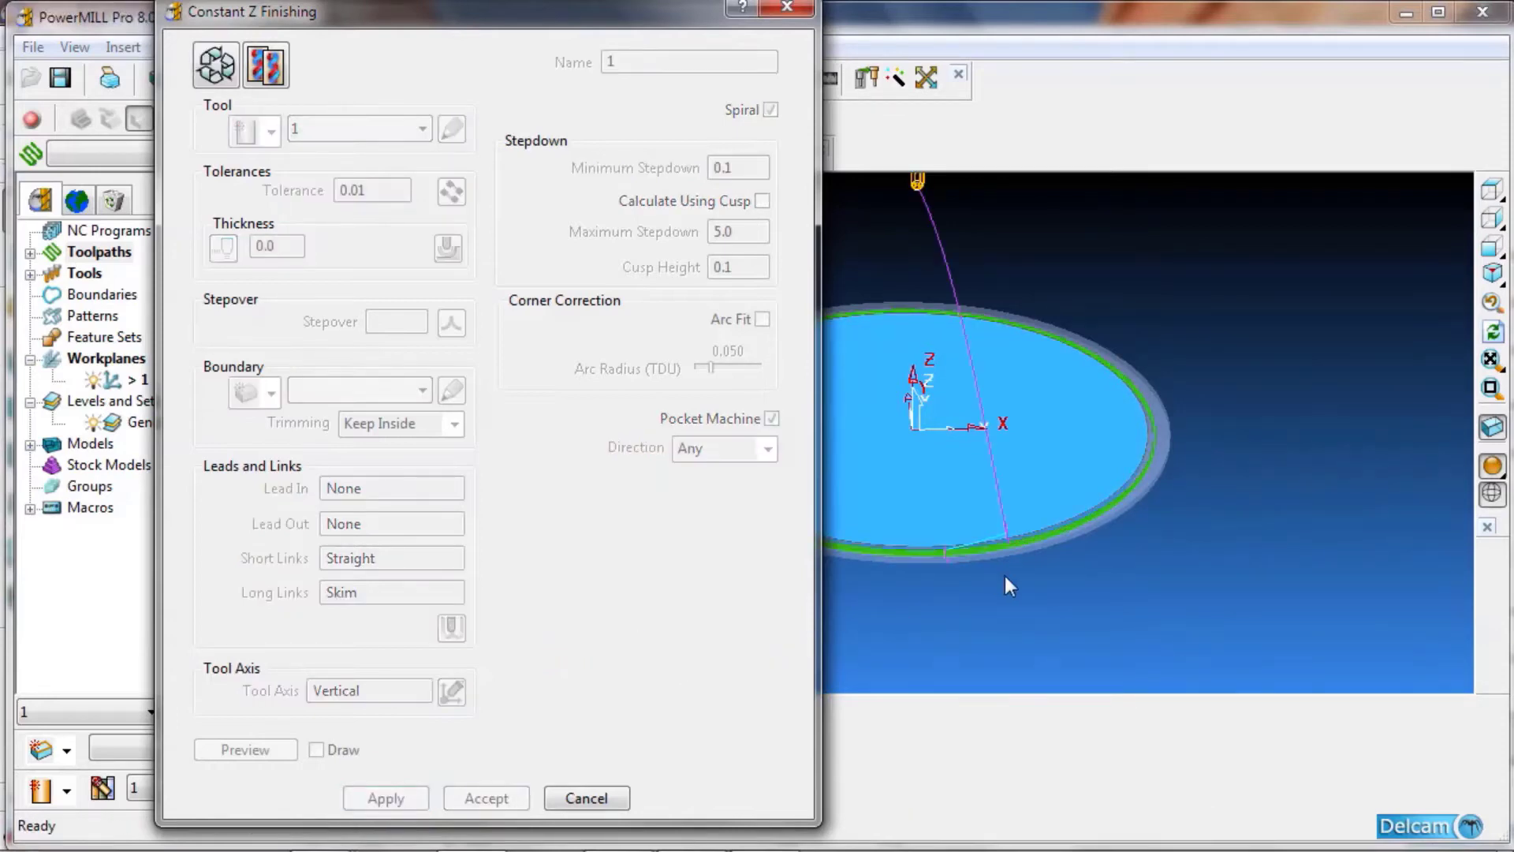
pyautogui.moveTo(1005, 578); pyautogui.dragTo(873, 722, button='middle')
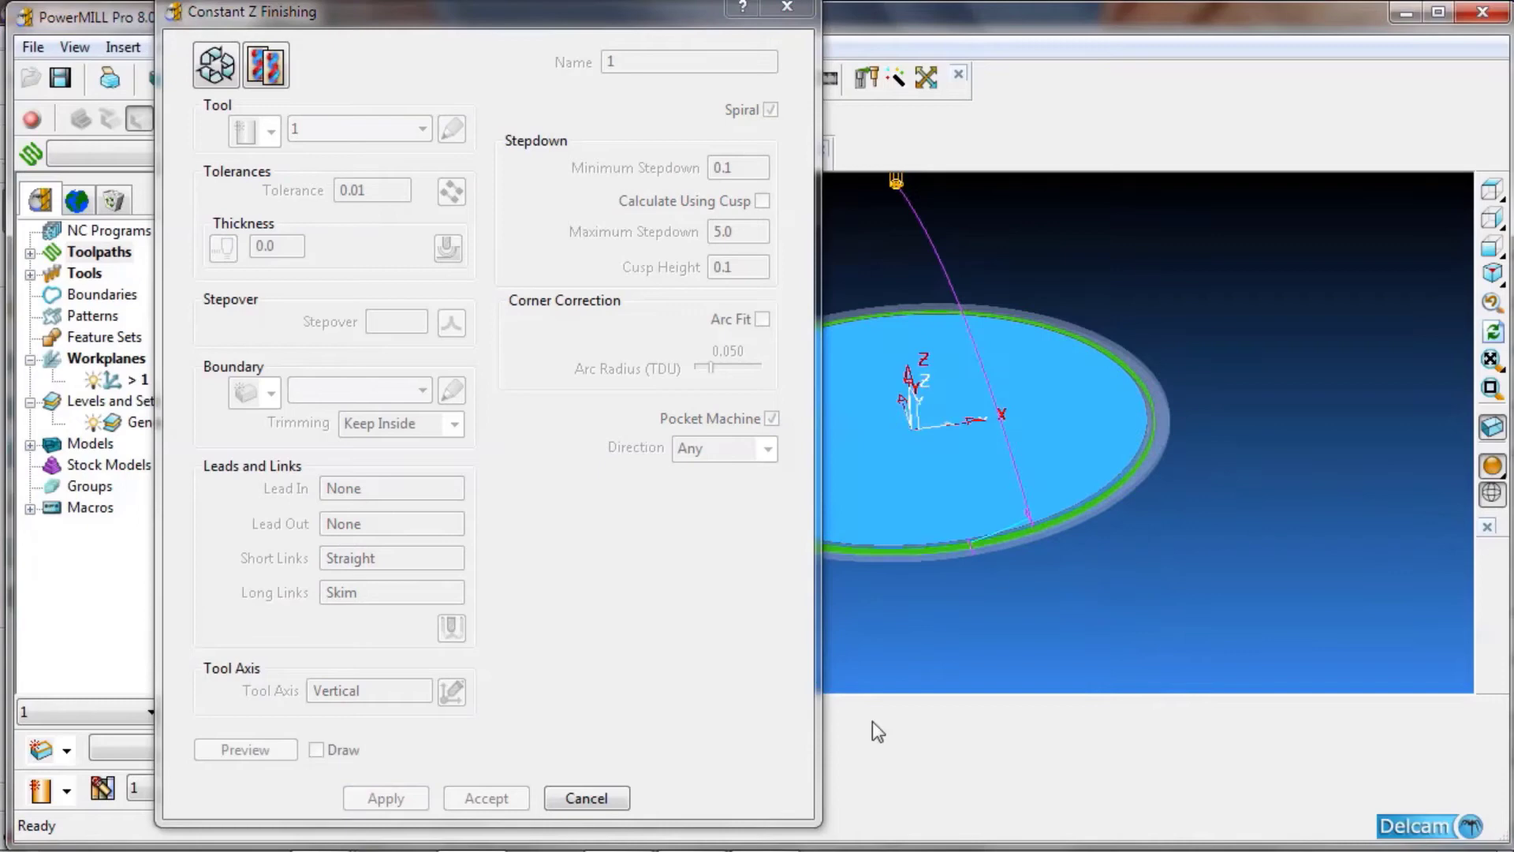
pyautogui.click(622, 808)
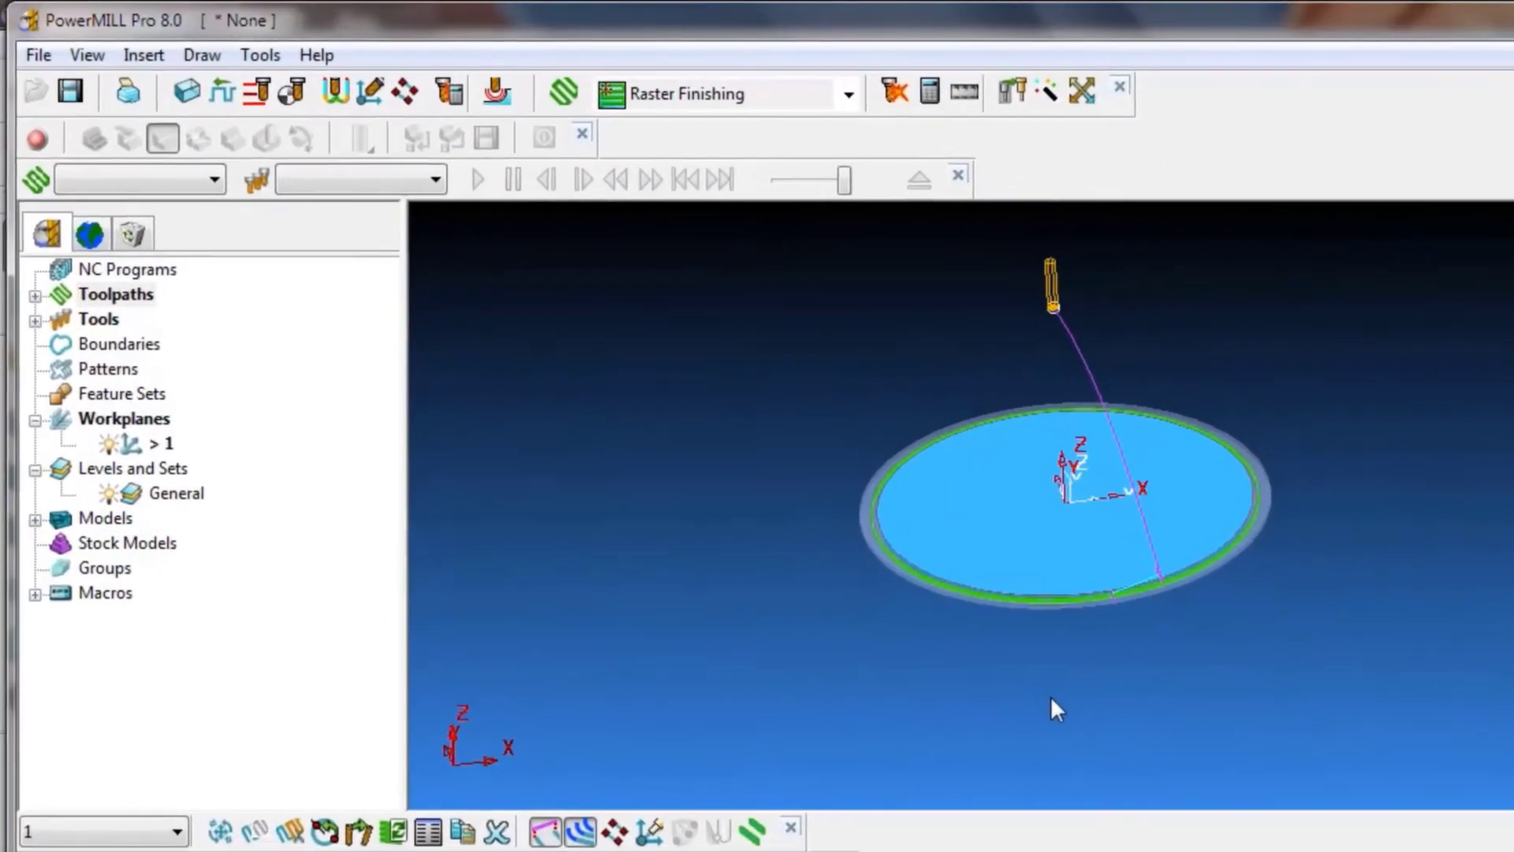
# - Examine the calculated toolpath around the disc's edge from several angles, including an isometric view
pyautogui.moveTo(899, 595); pyautogui.dragTo(603, 468, button='middle')
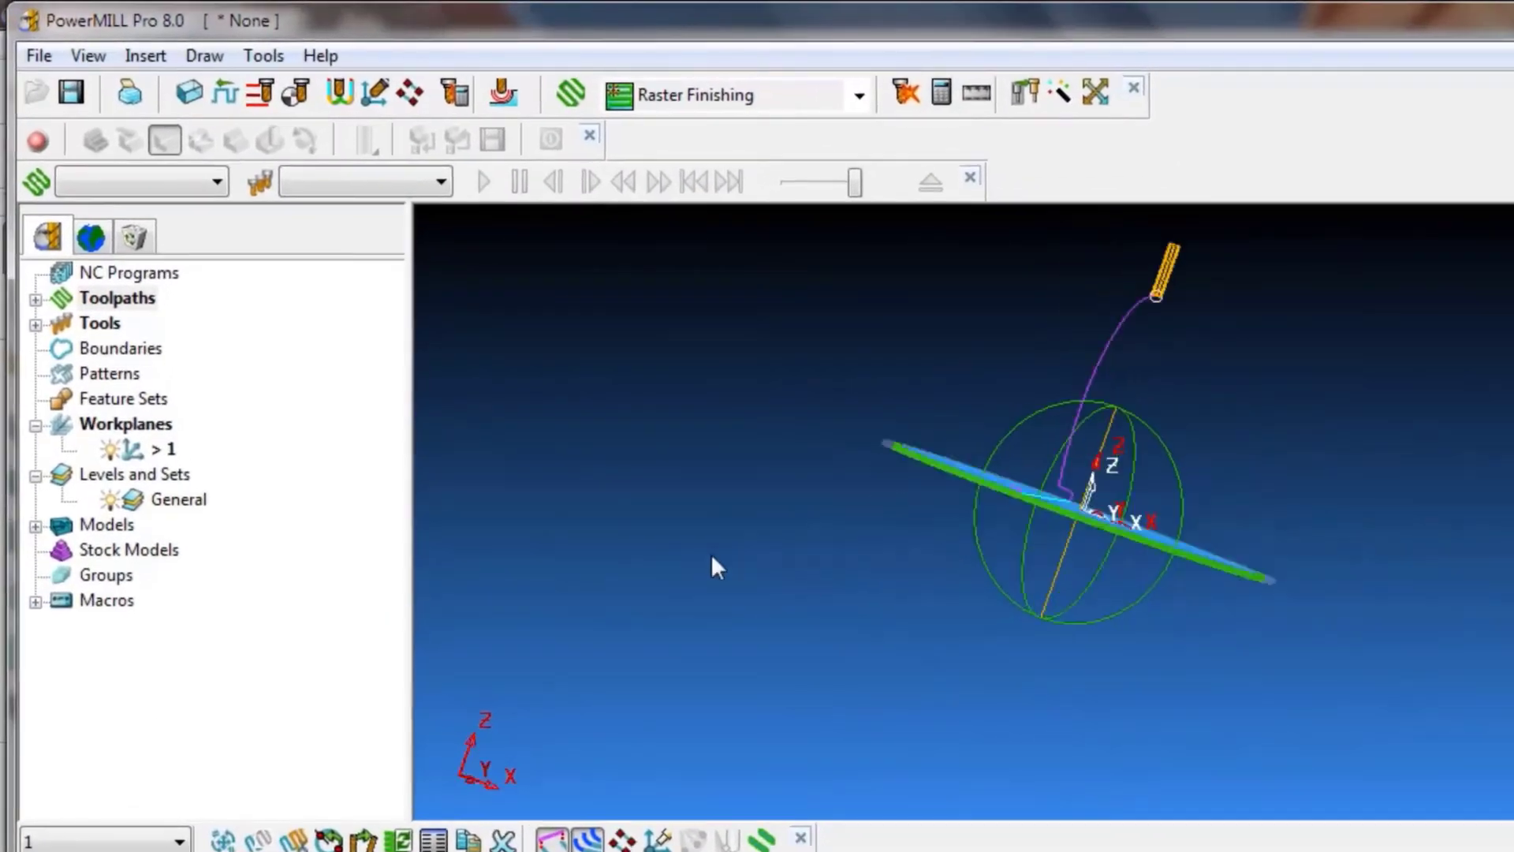
pyautogui.moveTo(712, 557); pyautogui.dragTo(989, 623, button='middle')
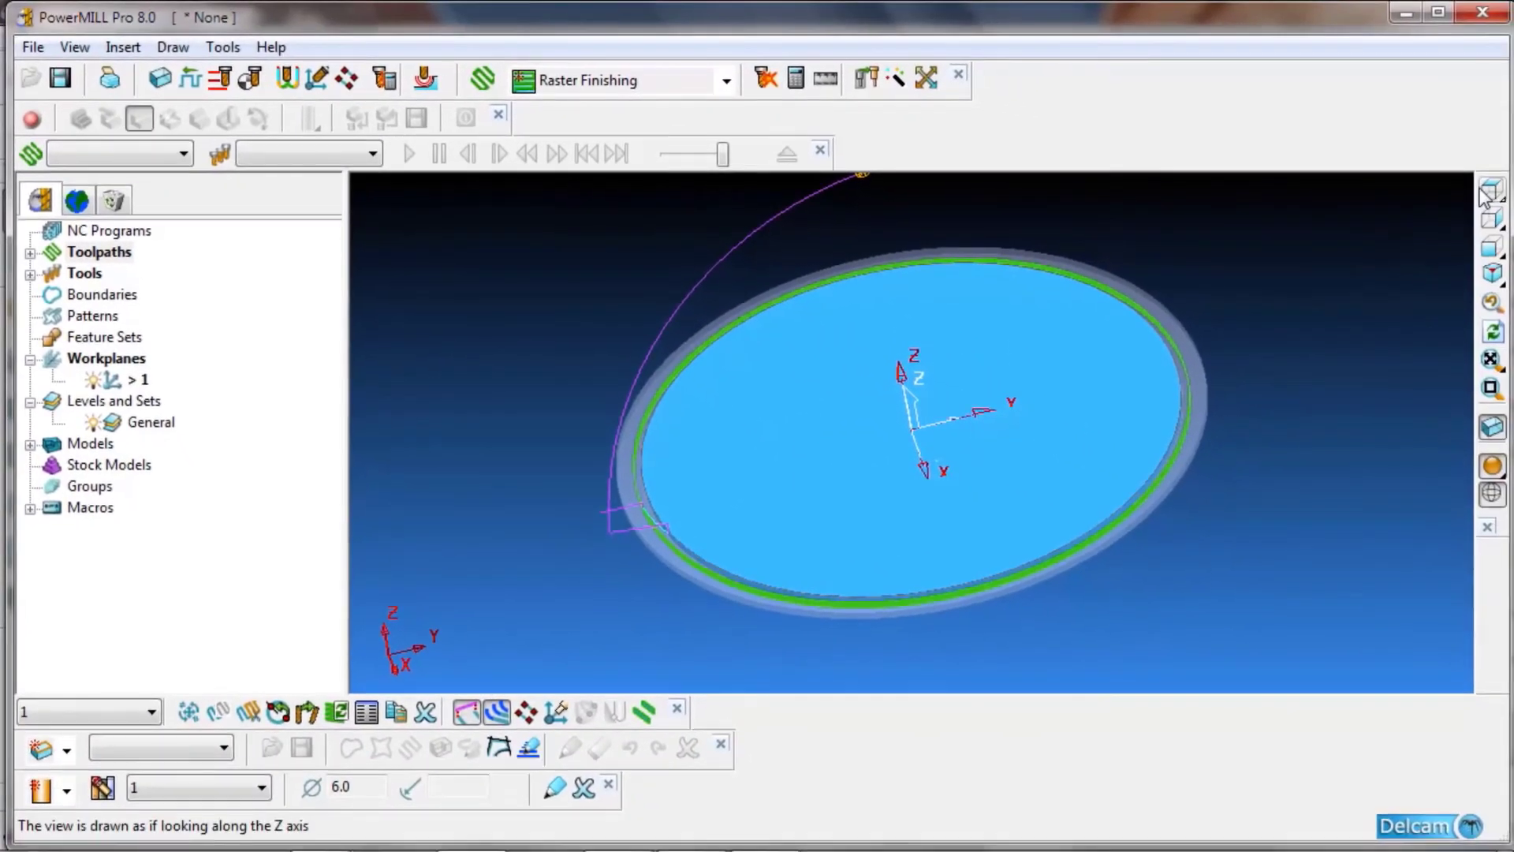
pyautogui.click(1486, 194)
pyautogui.click(1491, 273)
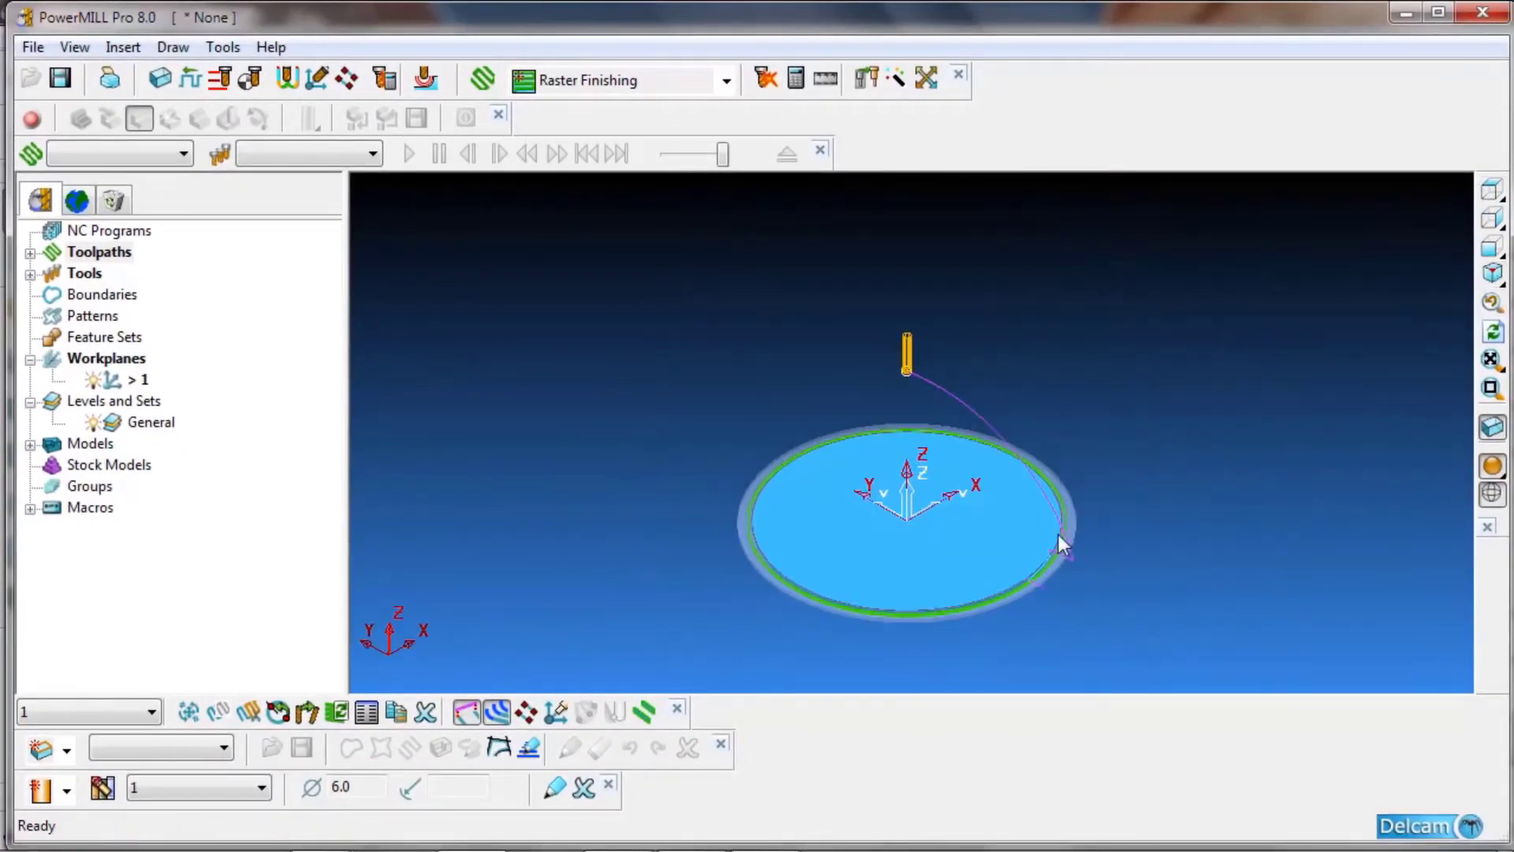
pyautogui.scroll(2, 874, 560)
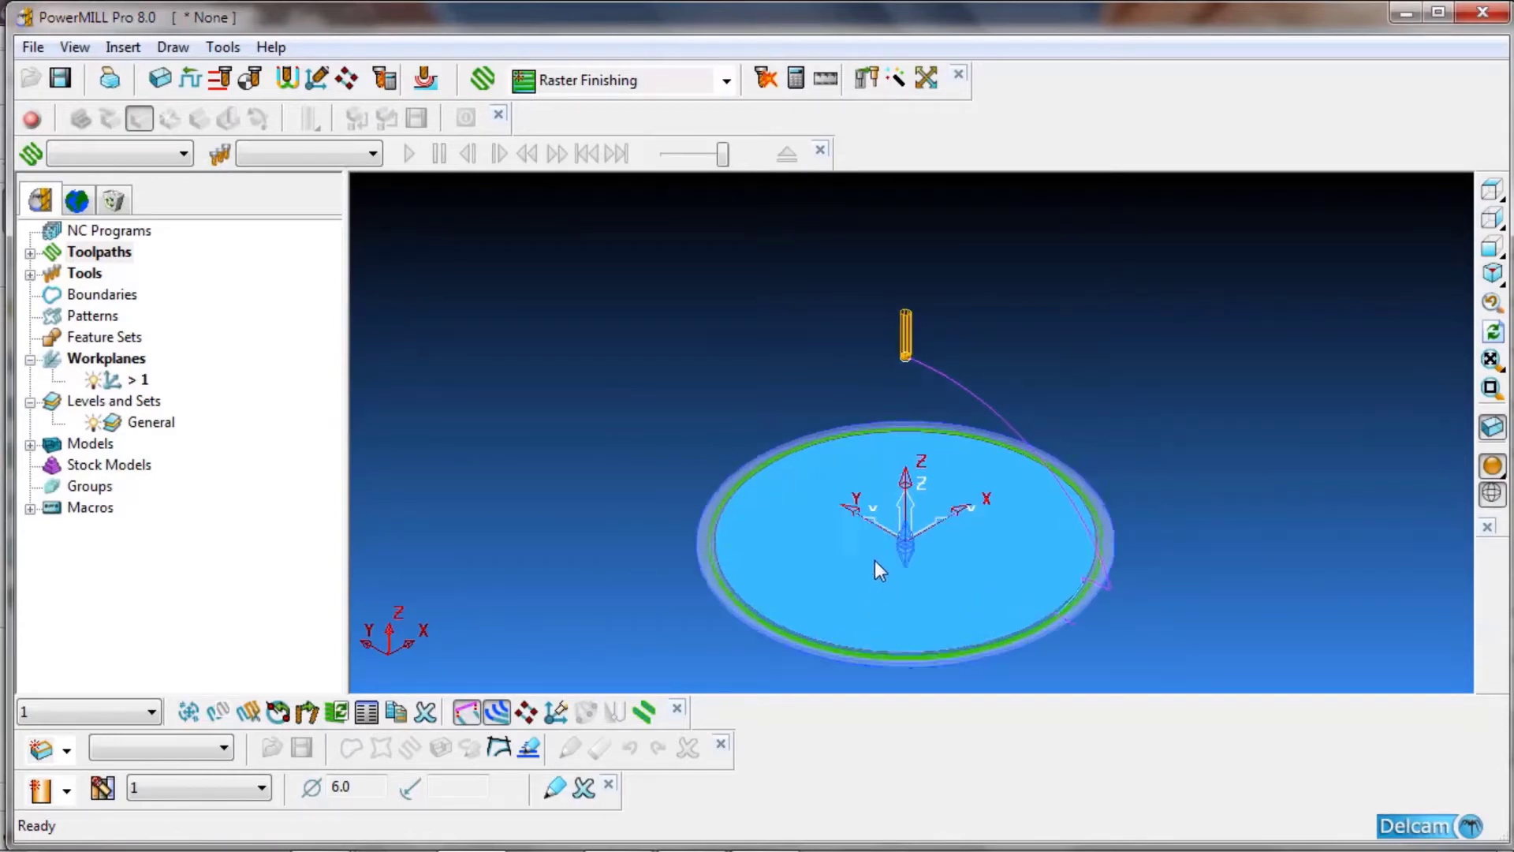
pyautogui.scroll(2, 859, 552)
pyautogui.keyDown('shift'); pyautogui.moveTo(848, 523); pyautogui.dragTo(813, 476, button='middle'); pyautogui.keyUp('shift')
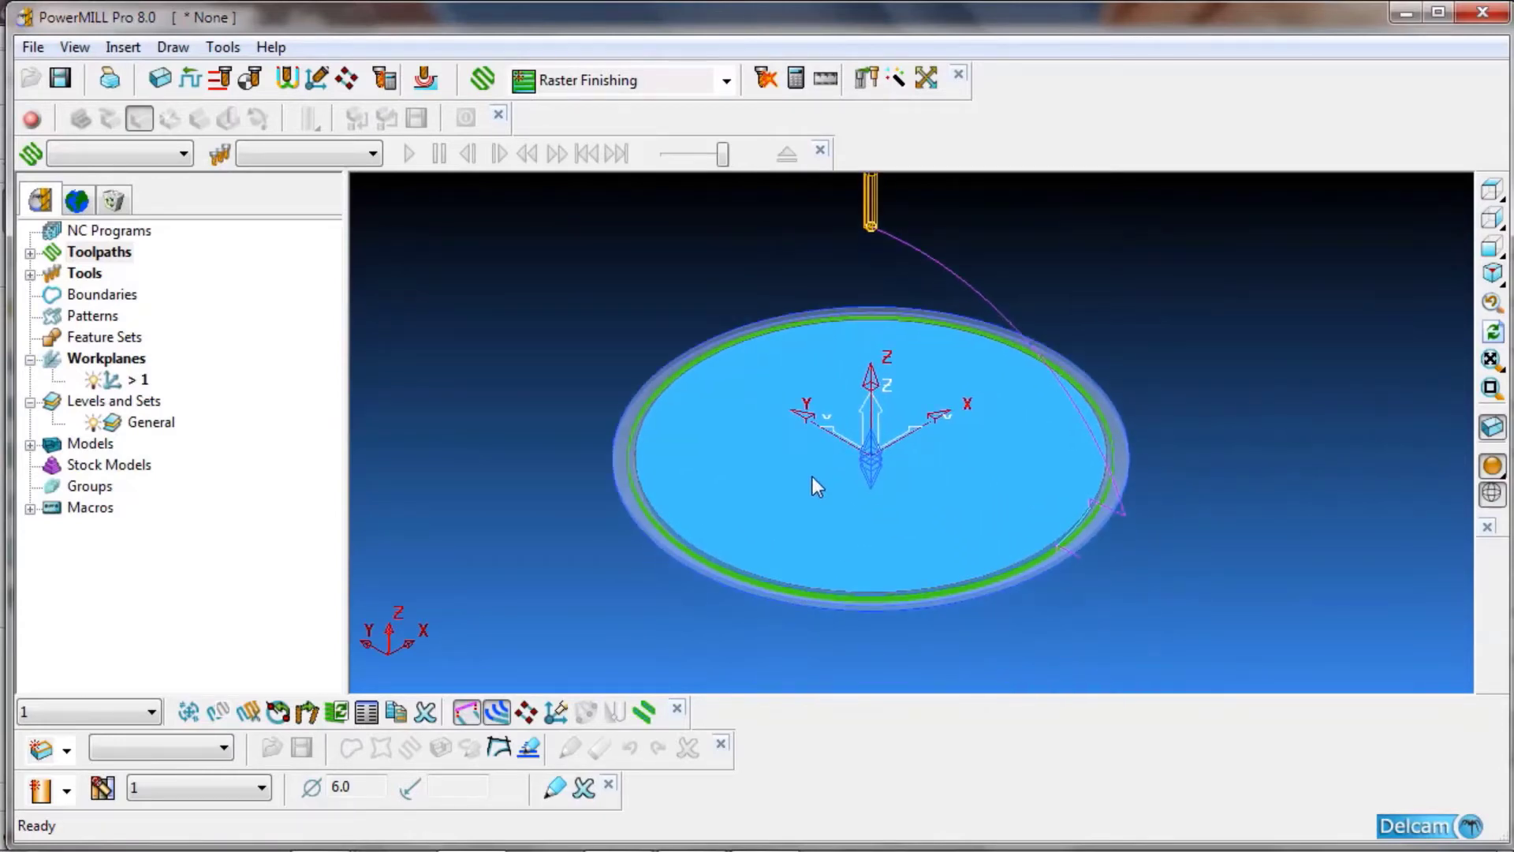
pyautogui.scroll(1, 815, 482)
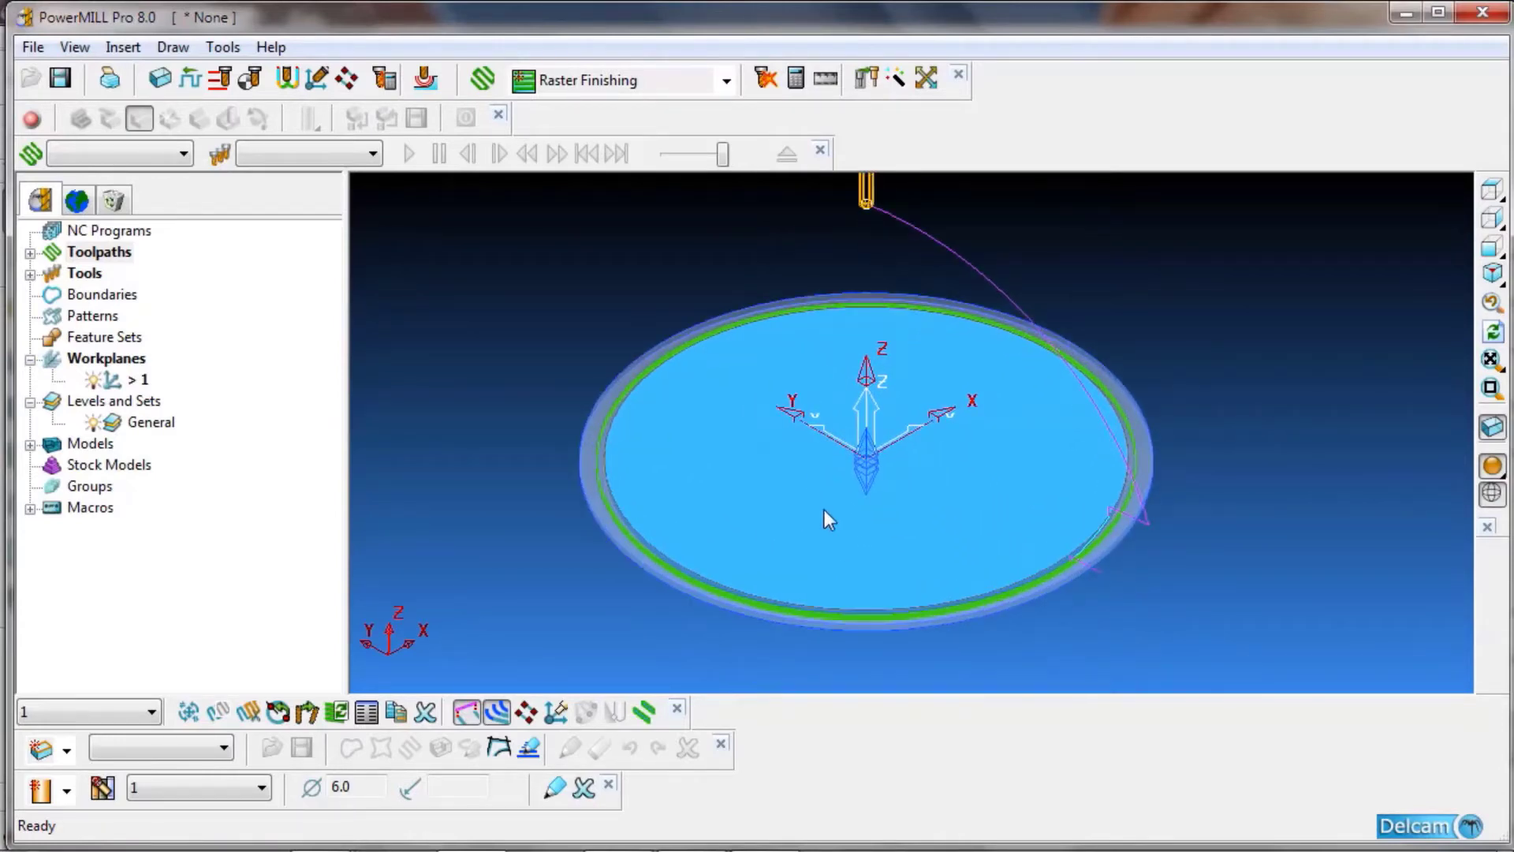
# - Simulate toolpath 1 cutting the shaded stock block at a reduced playback speed, and exit ViewMill
pyautogui.click(30, 120)
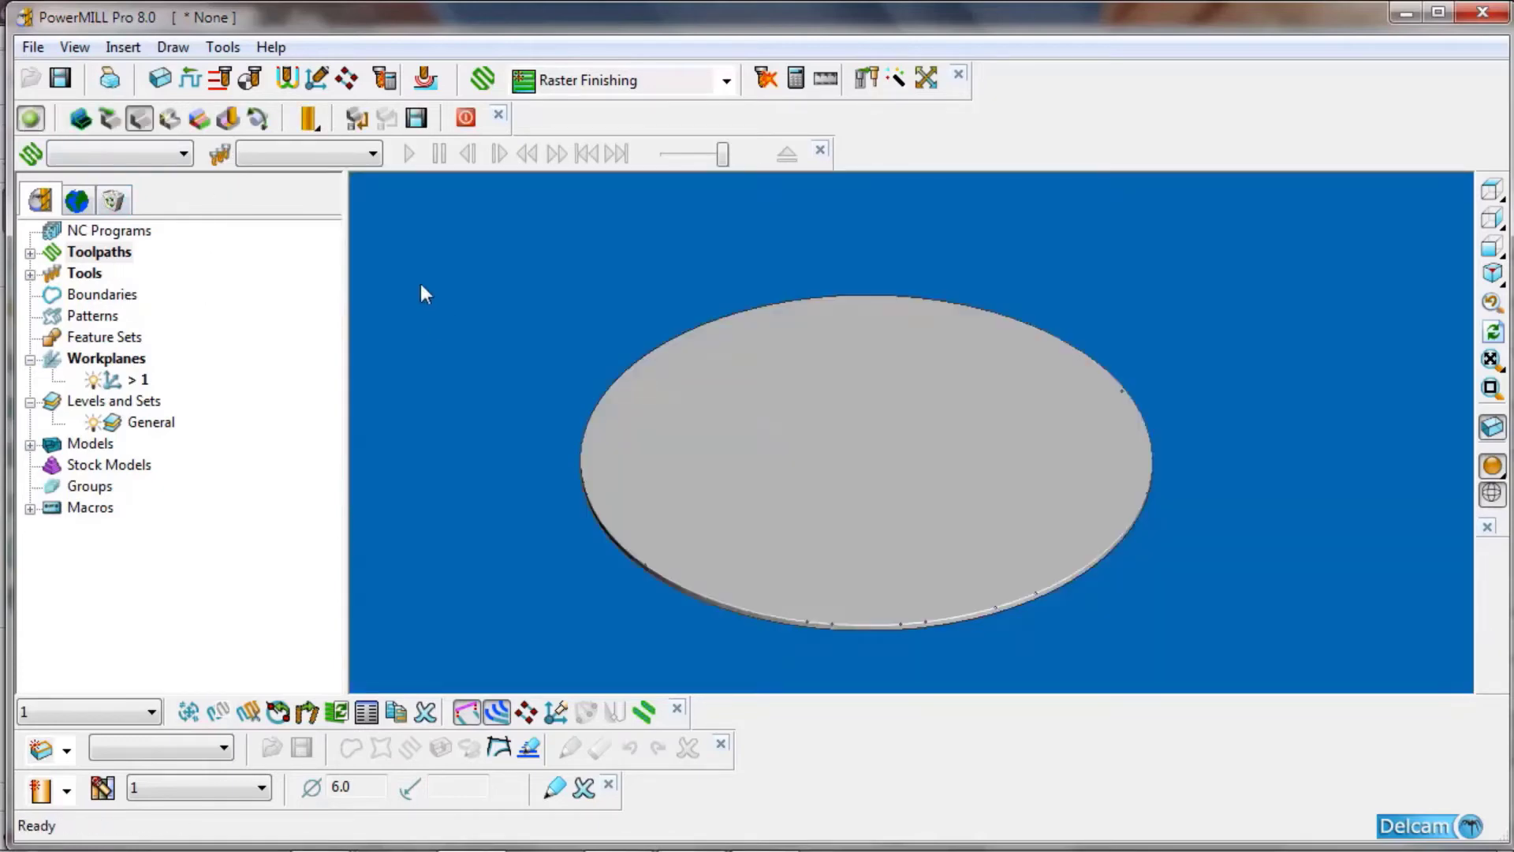
pyautogui.click(174, 152)
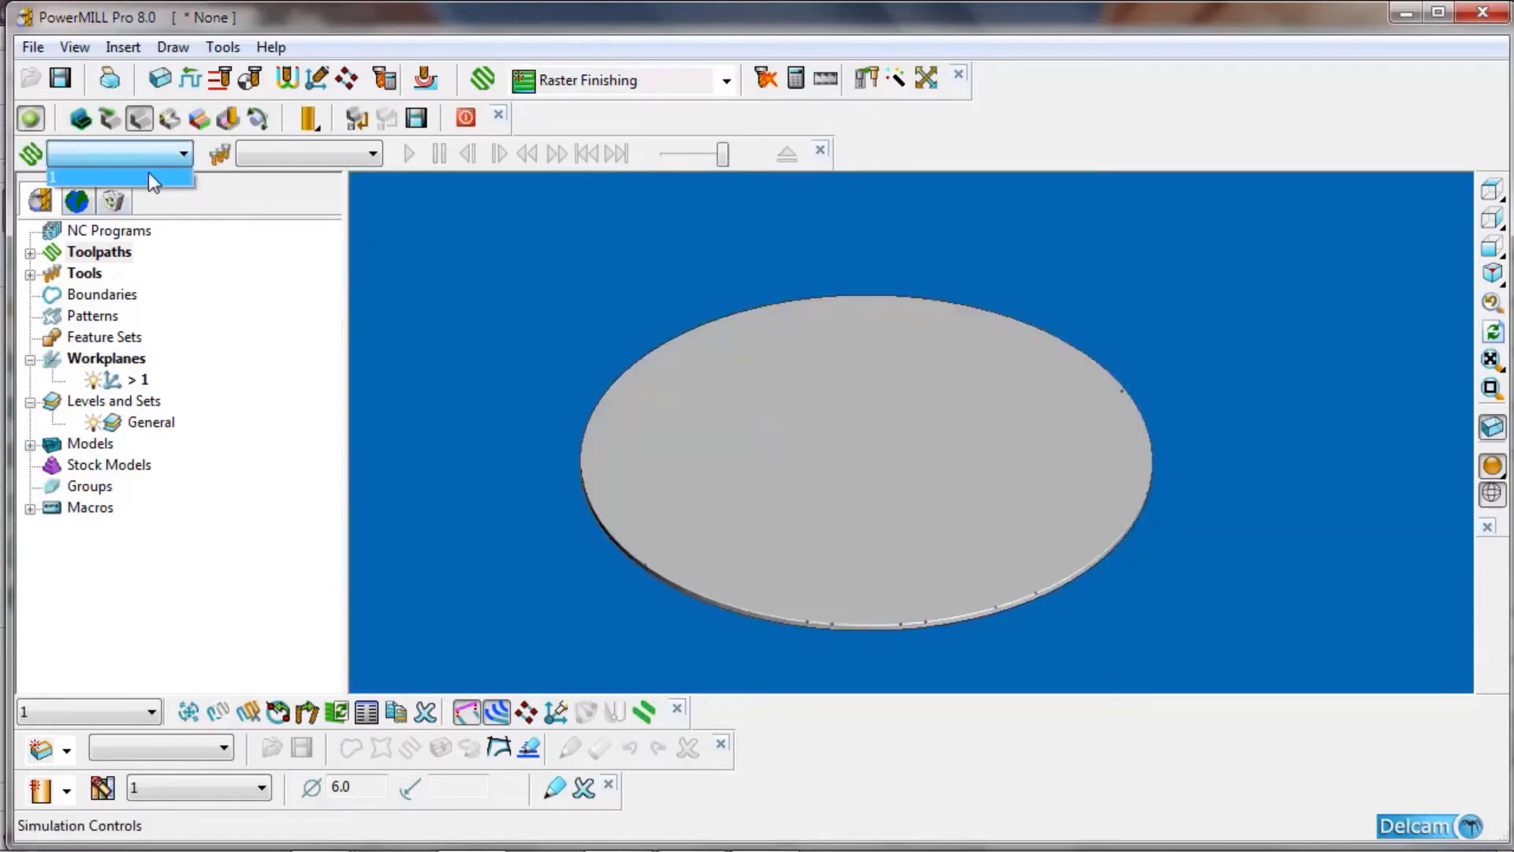
pyautogui.click(157, 168)
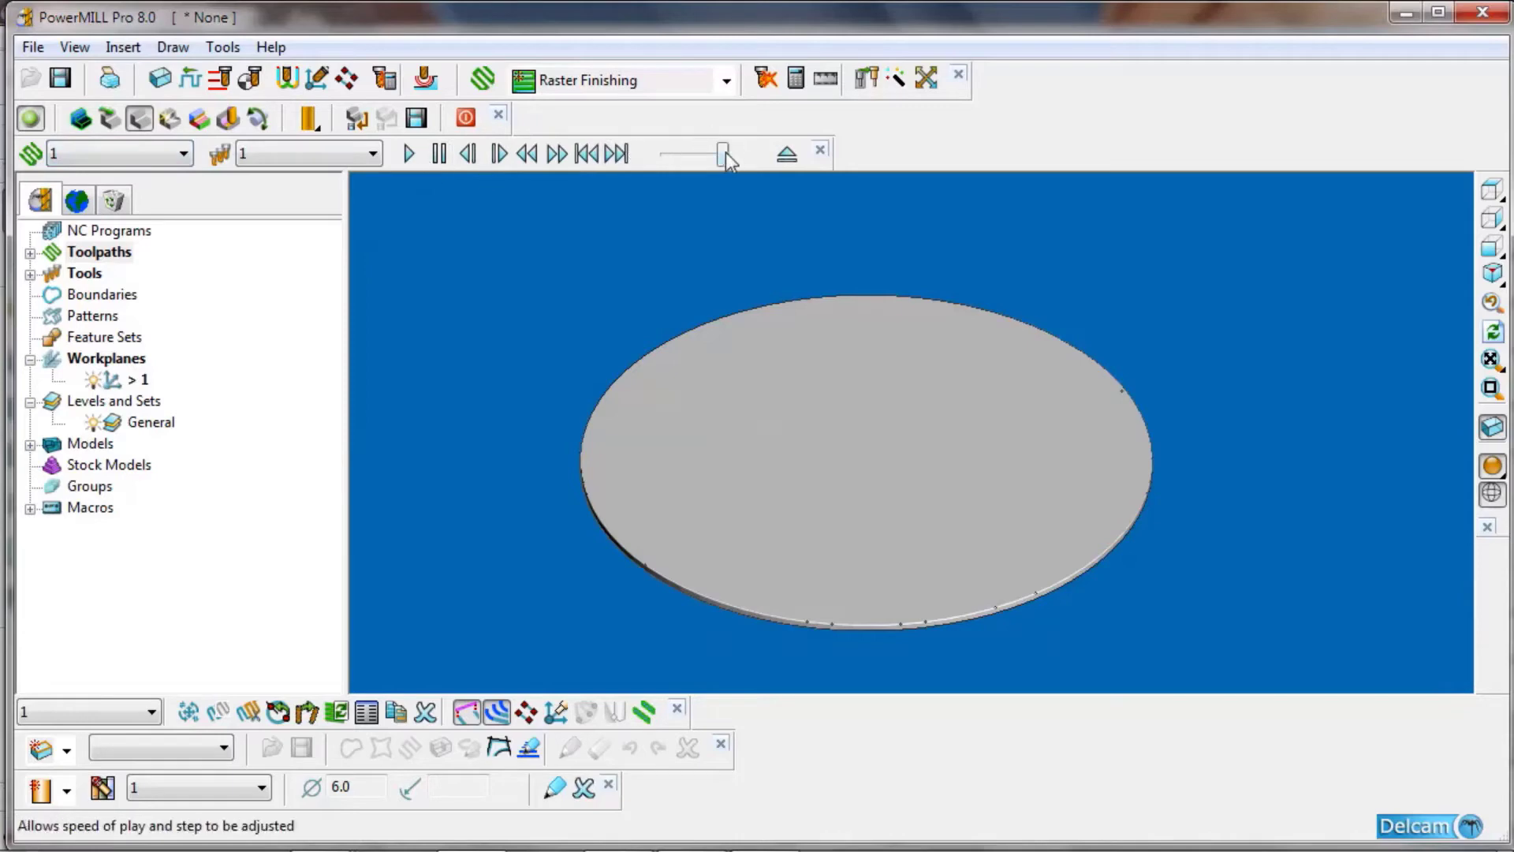
pyautogui.click(408, 156)
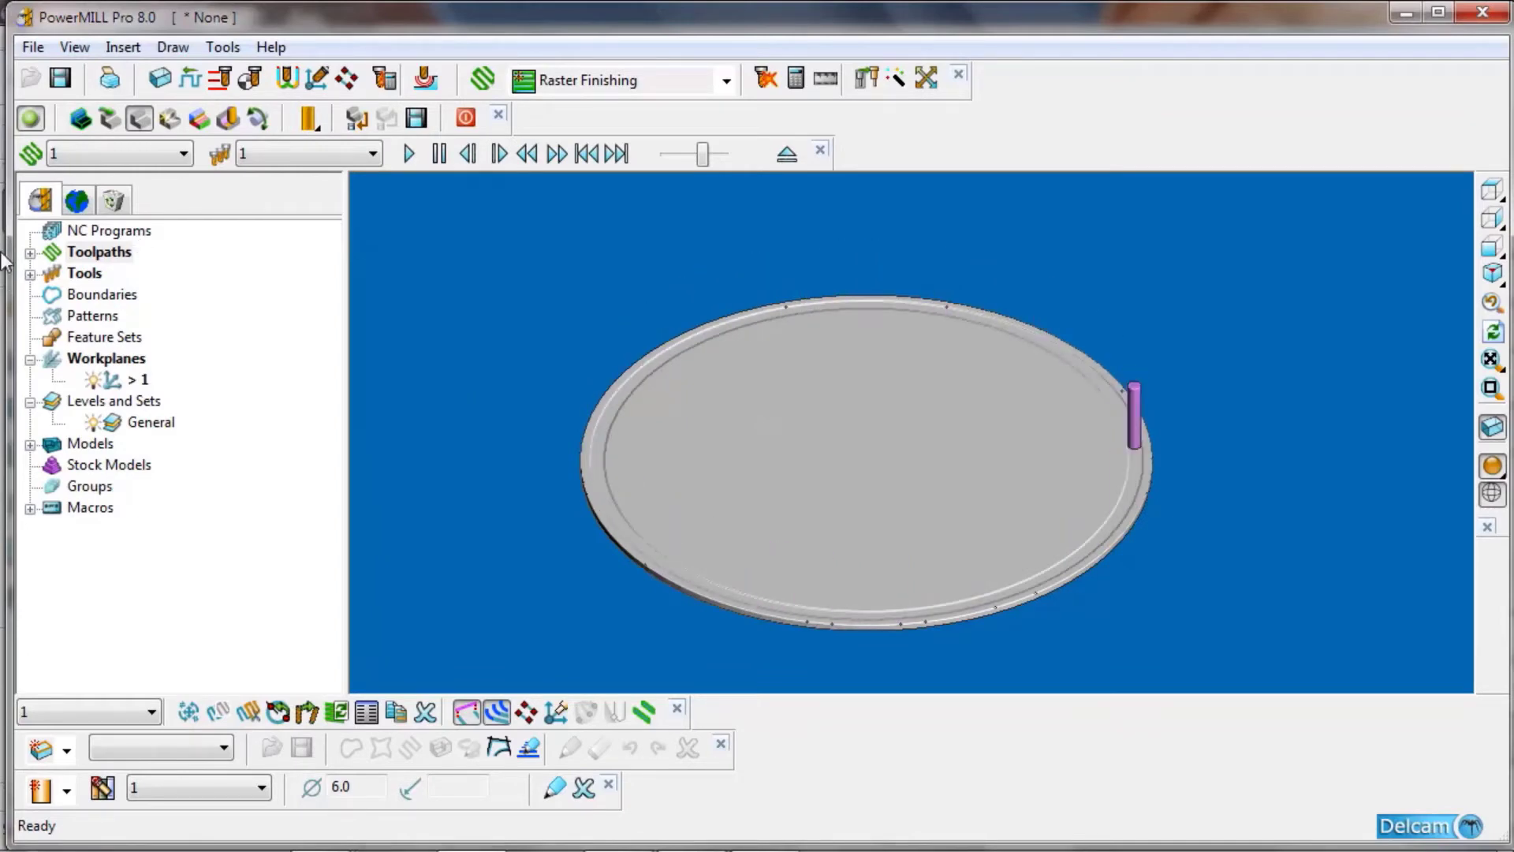
pyautogui.click(31, 118)
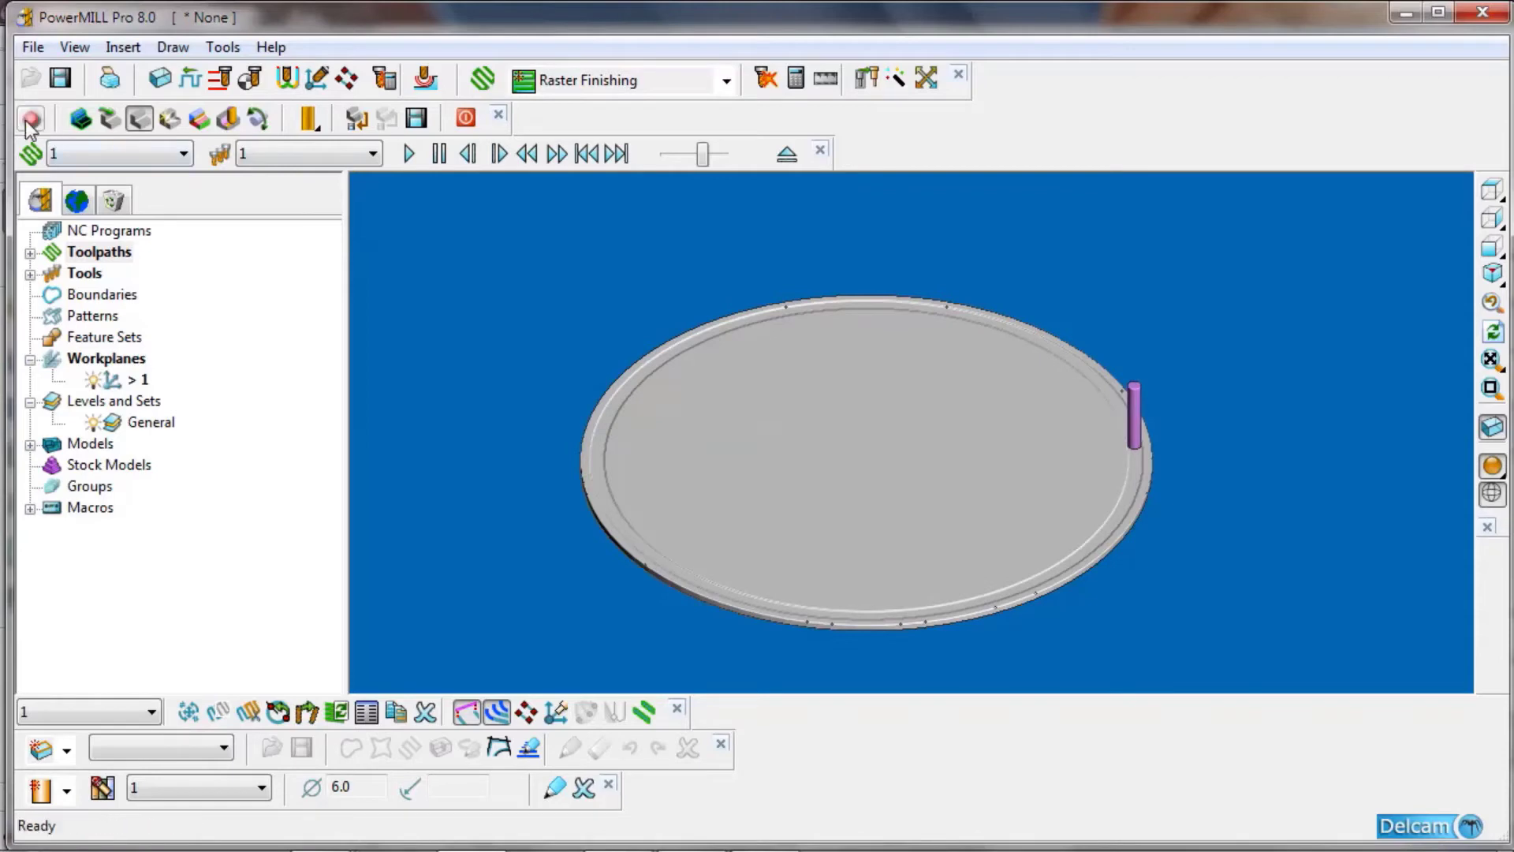
pyautogui.click(466, 118)
pyautogui.click(446, 186)
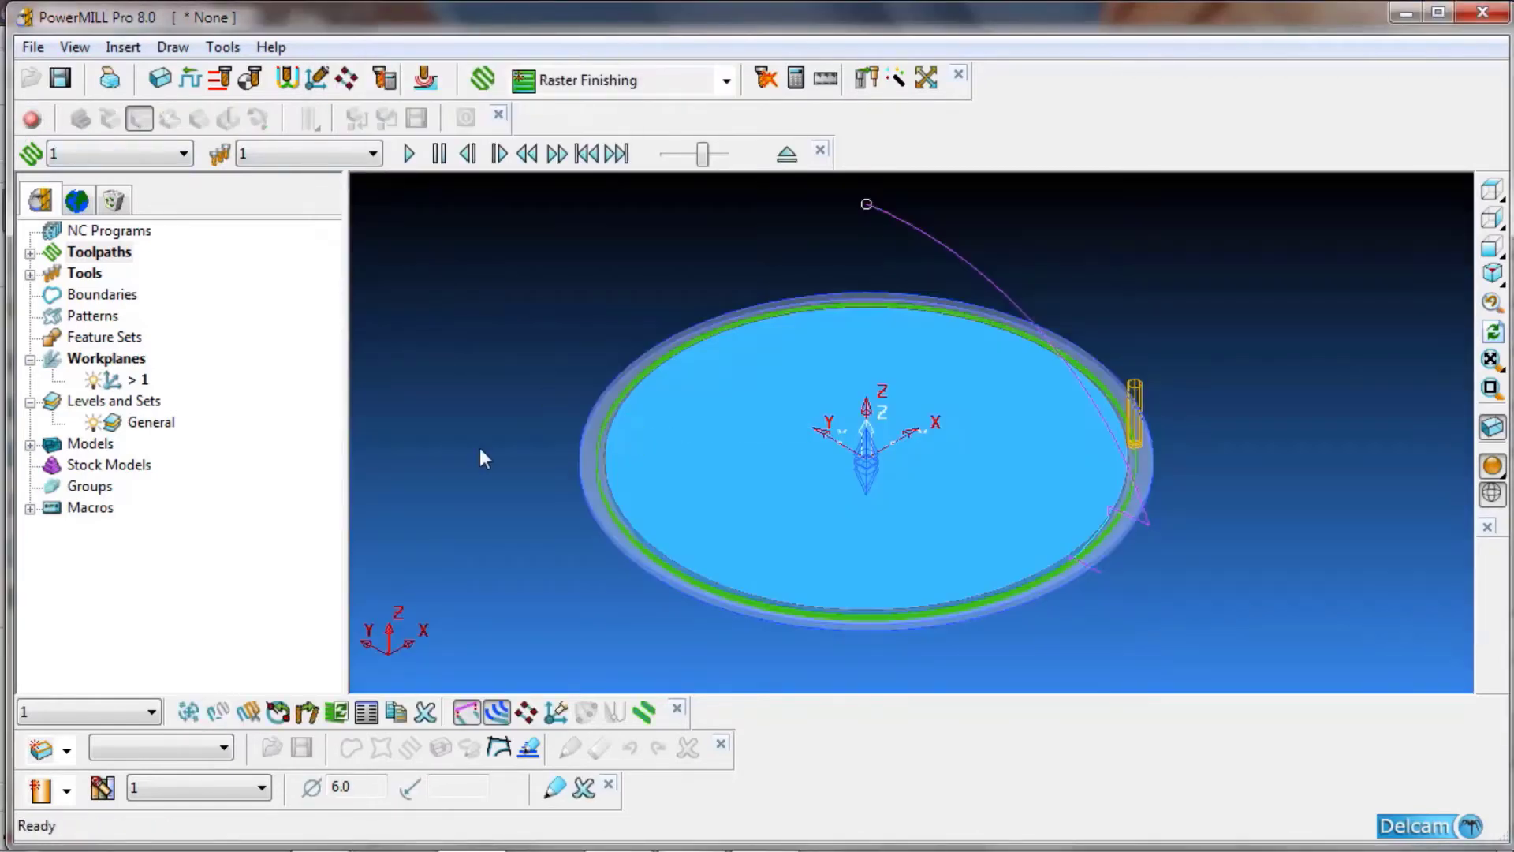
# - Create a new empty NC program and expand the toolpath, tool and NC program lists in the explorer
pyautogui.click(30, 273)
pyautogui.click(30, 252)
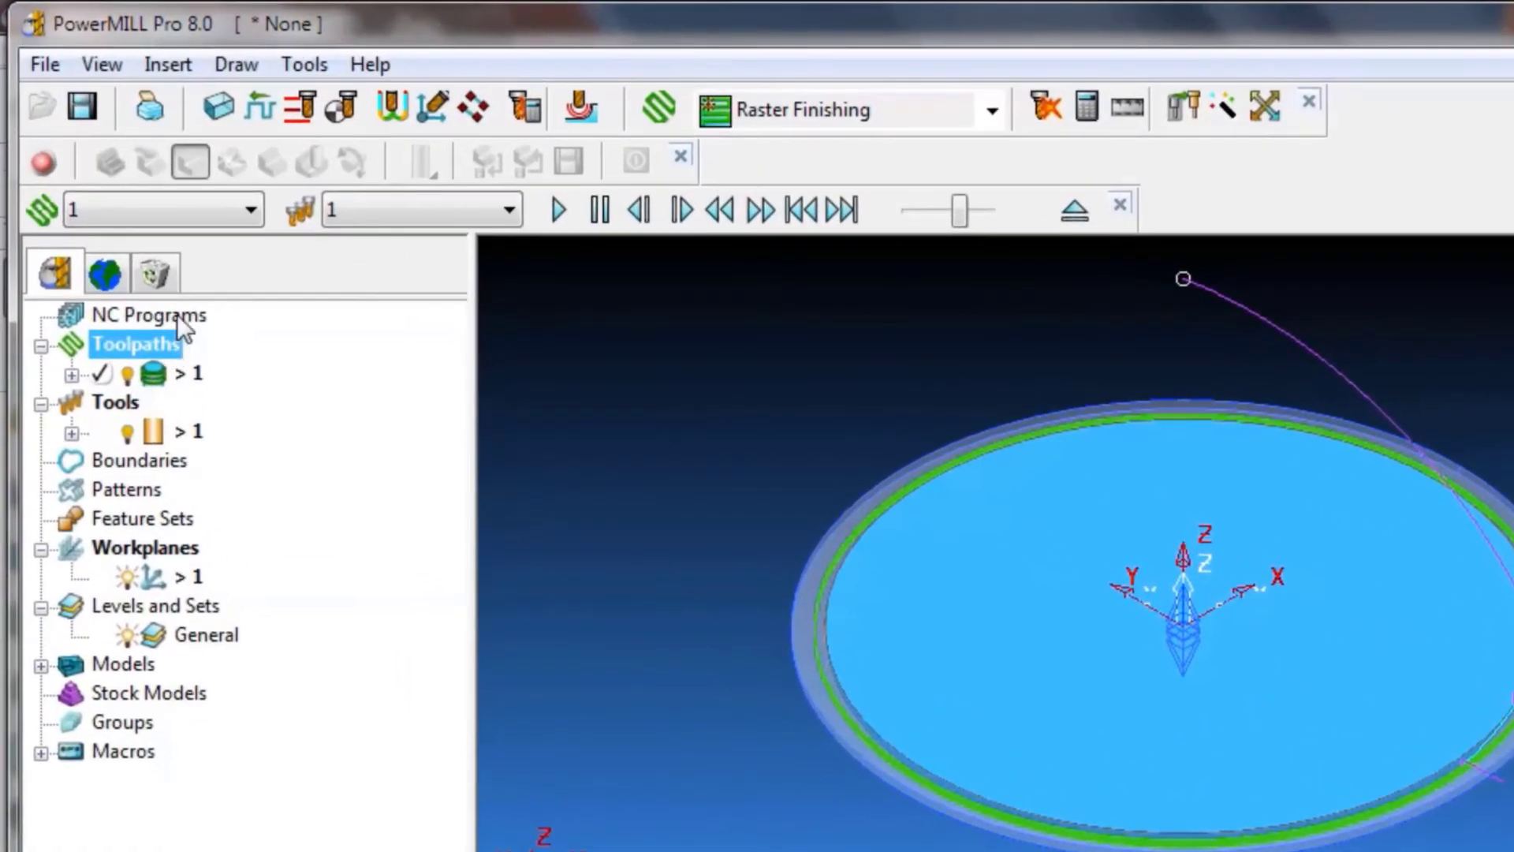
pyautogui.rightClick(140, 235)
pyautogui.click(295, 402)
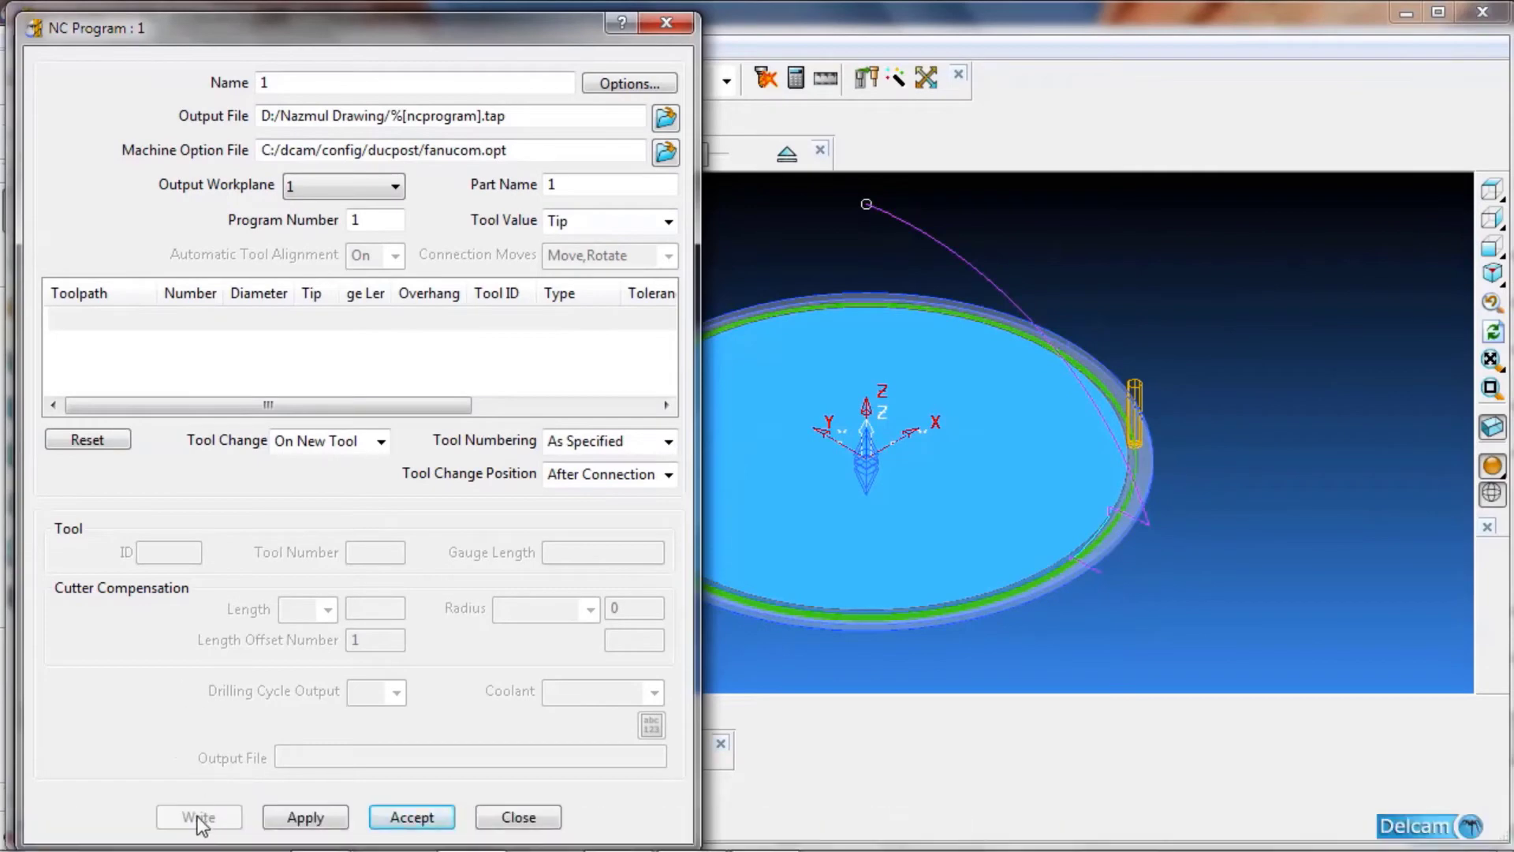
pyautogui.click(516, 818)
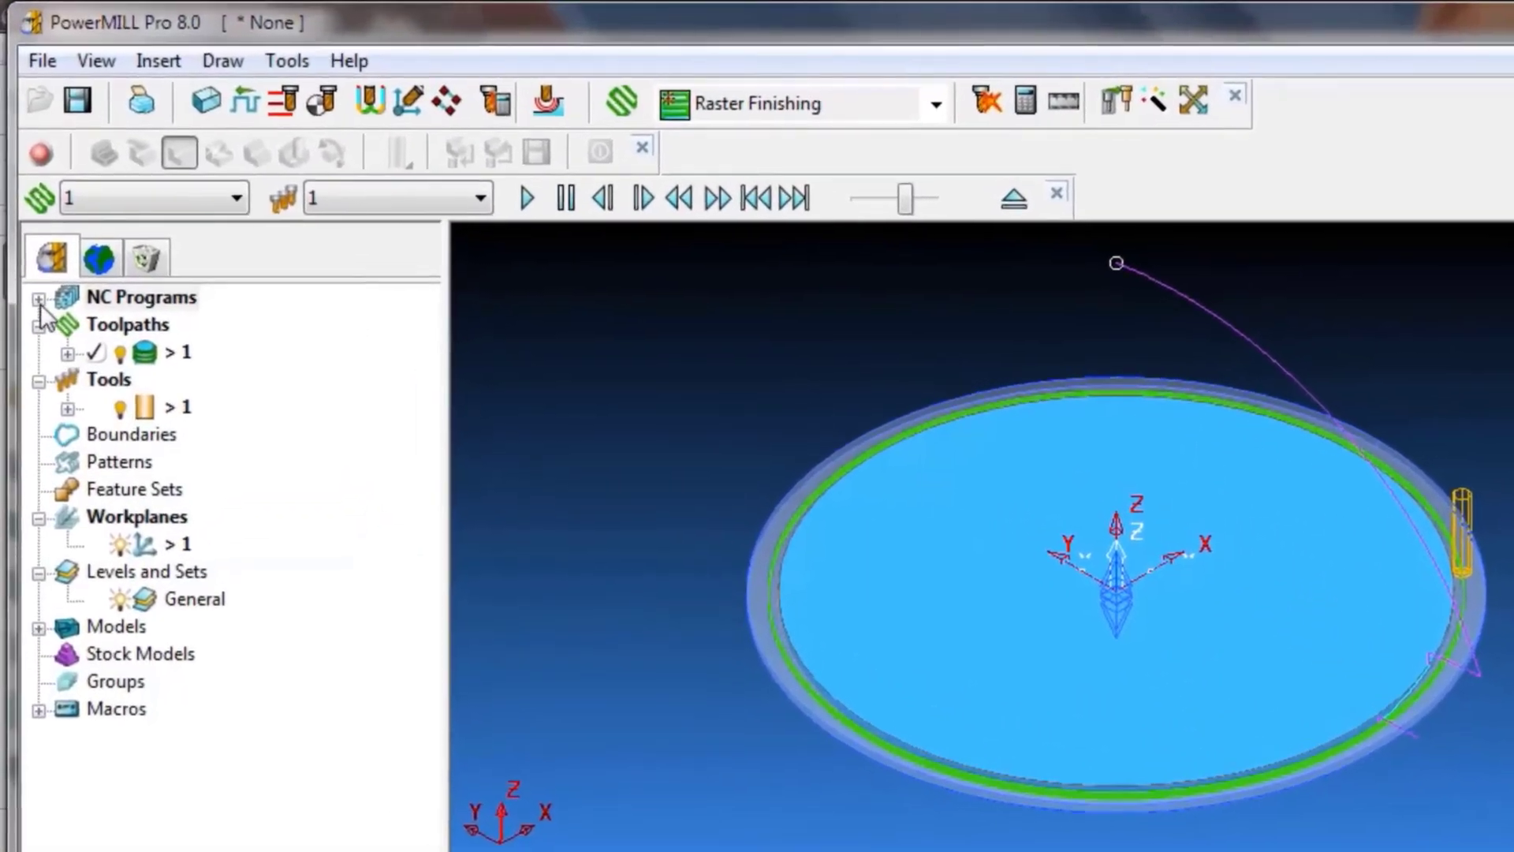
pyautogui.click(30, 230)
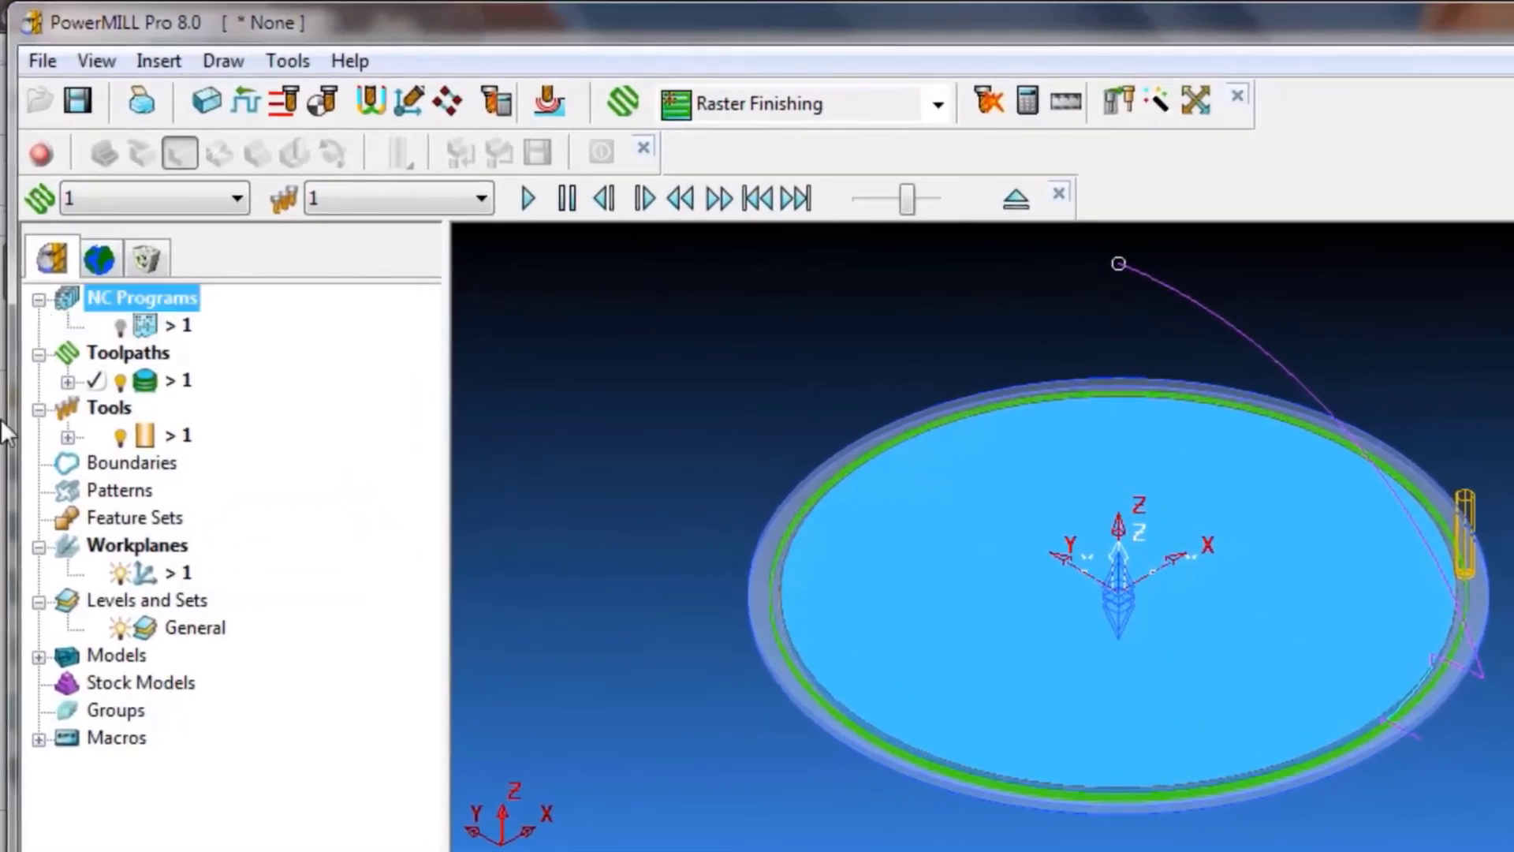
# - Add toolpath 1 to the active NC program
pyautogui.rightClick(172, 380)
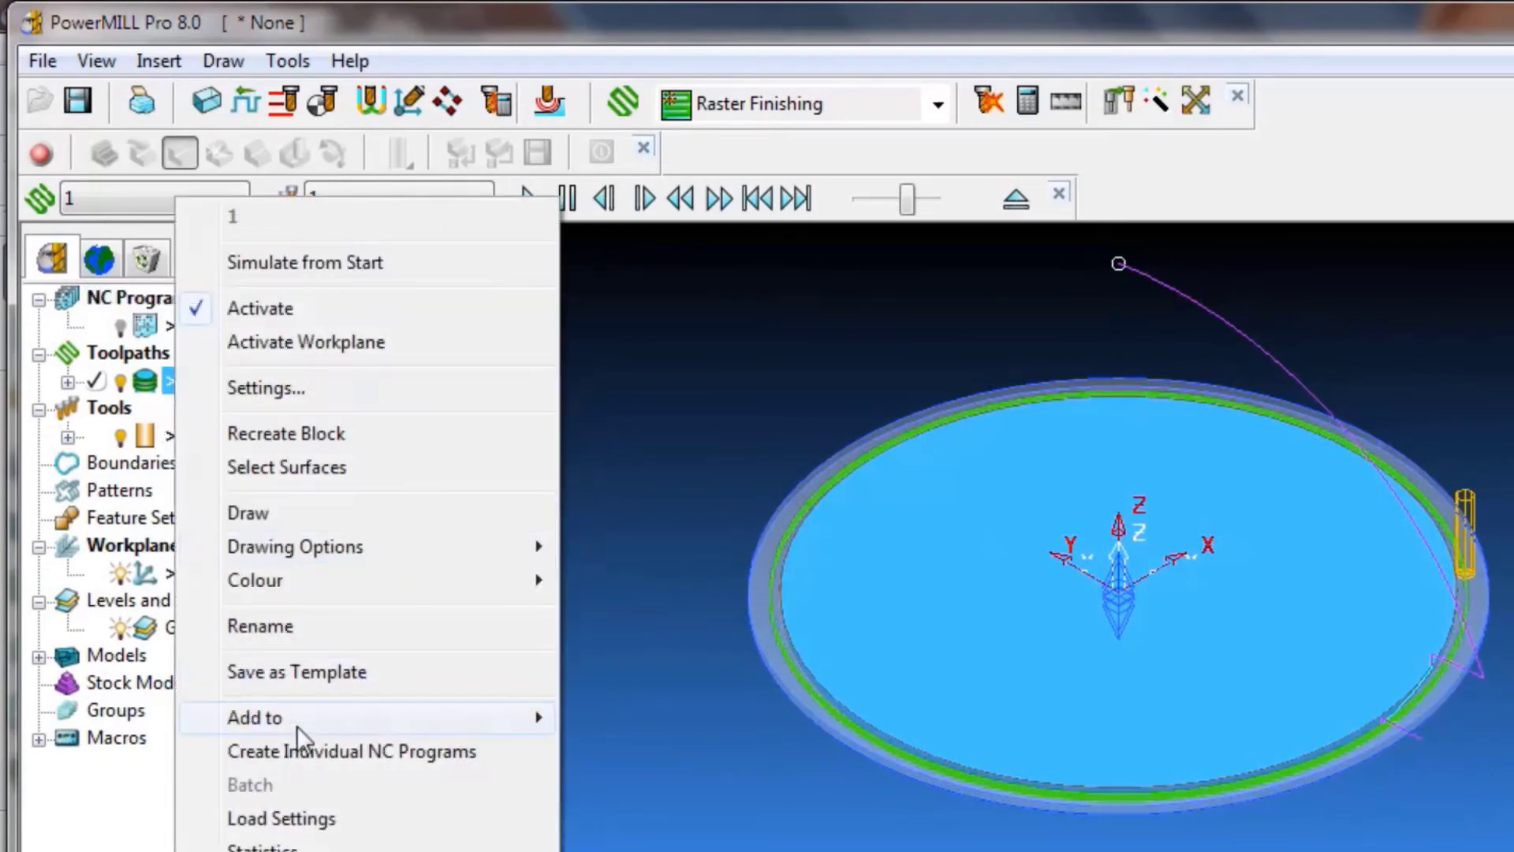
pyautogui.moveTo(299, 719)
pyautogui.click(622, 751)
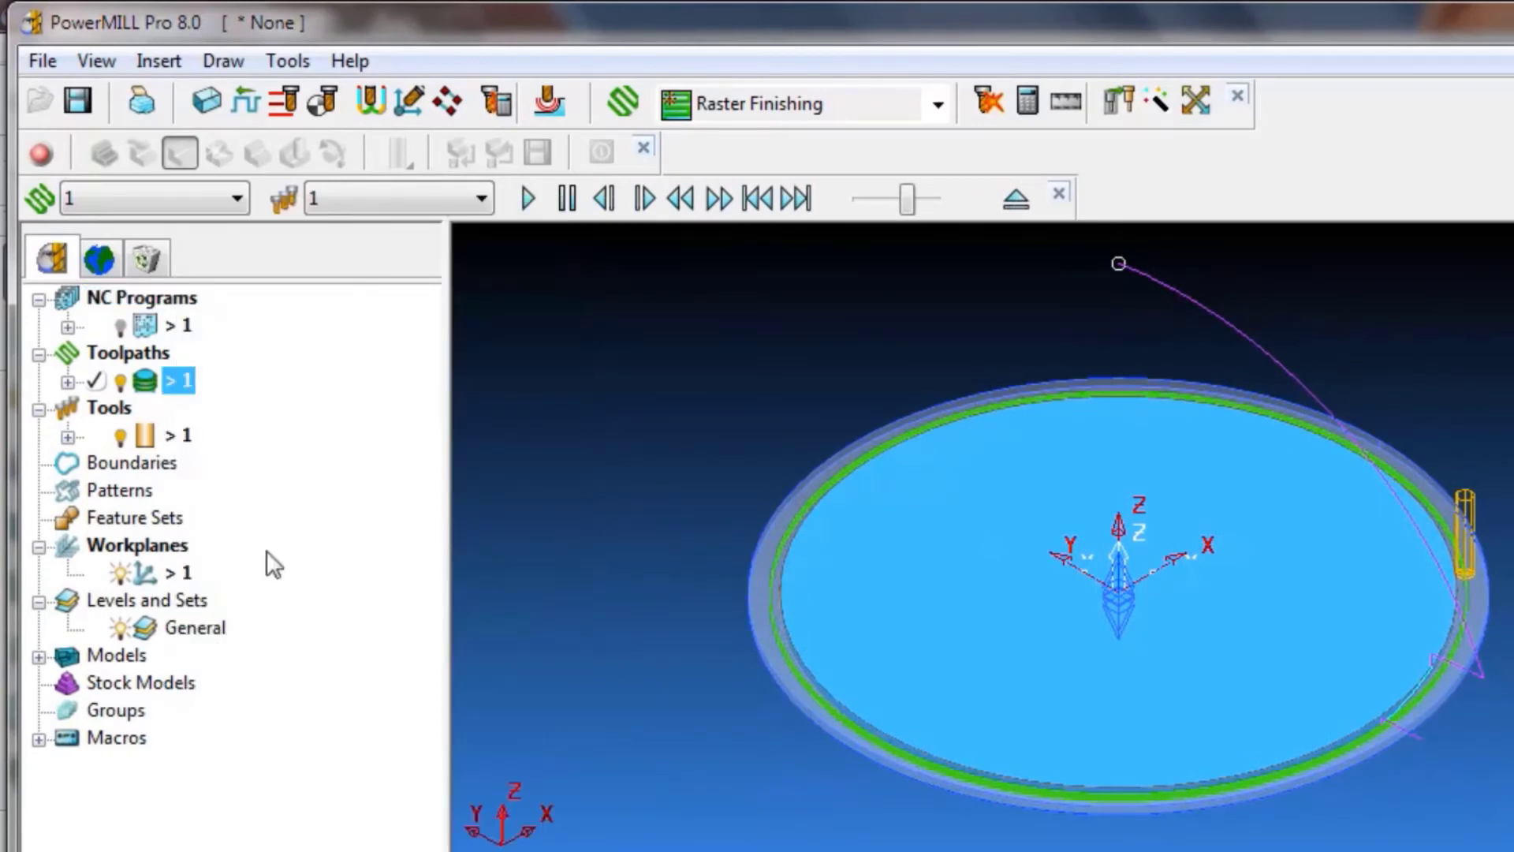
# - Set the NC program's output file to 333.tap on the Desktop
pyautogui.rightClick(174, 323)
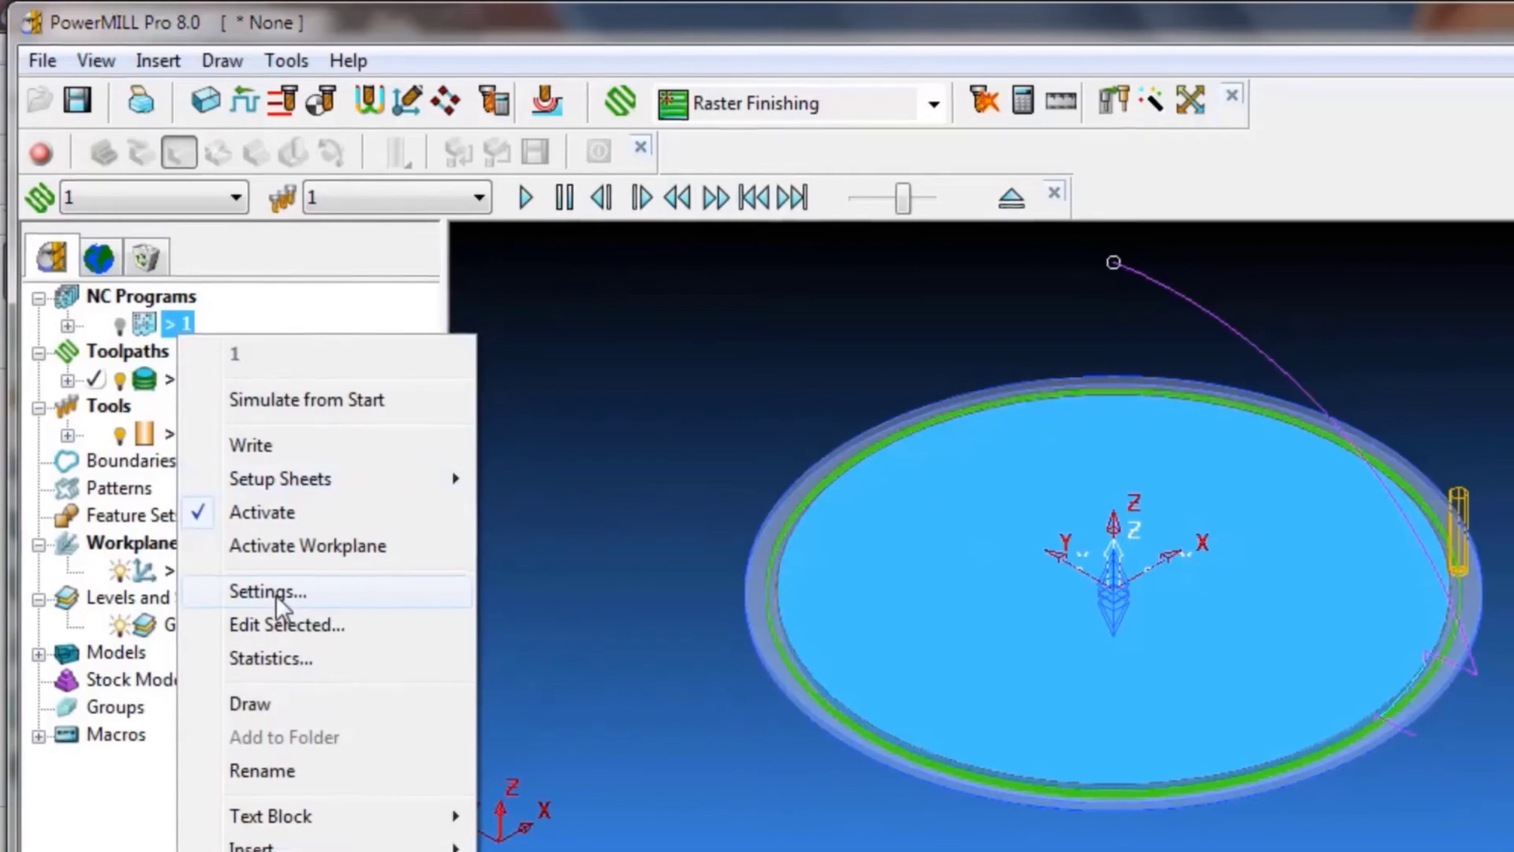
pyautogui.click(272, 593)
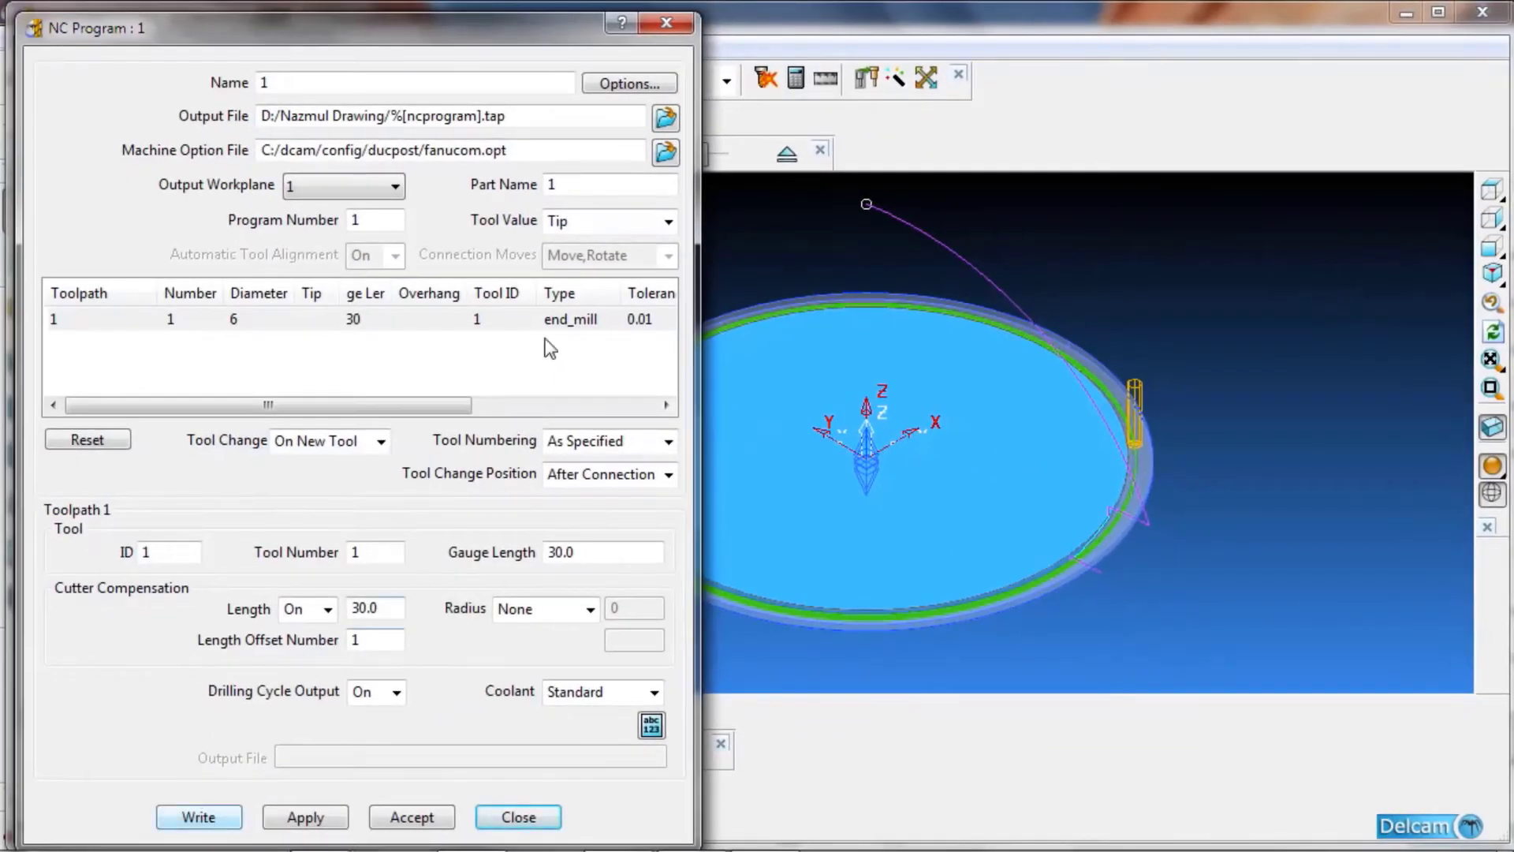
pyautogui.click(666, 117)
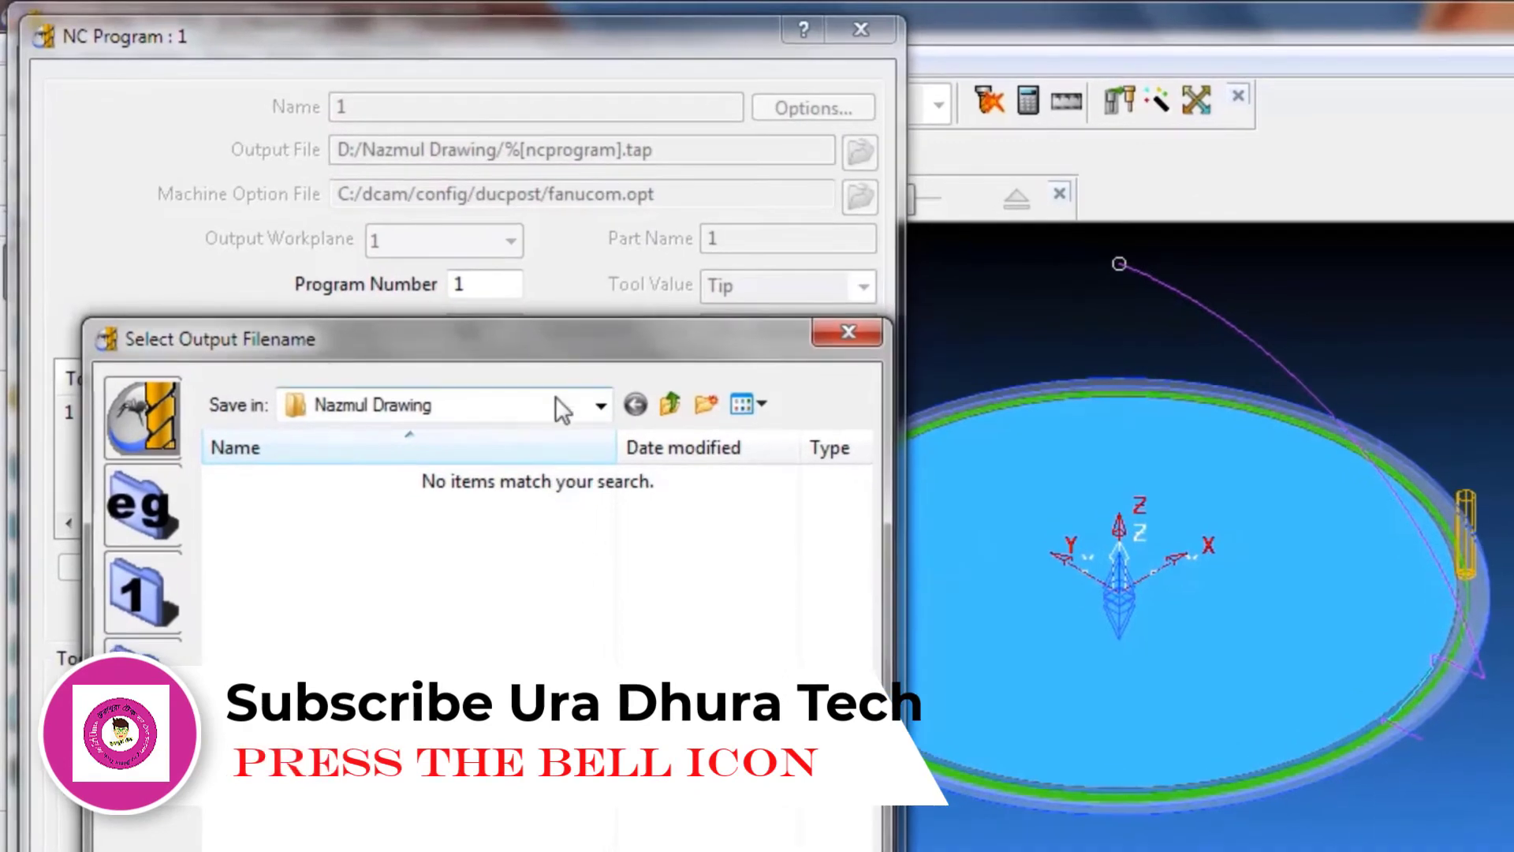
pyautogui.click(484, 352)
pyautogui.click(403, 458)
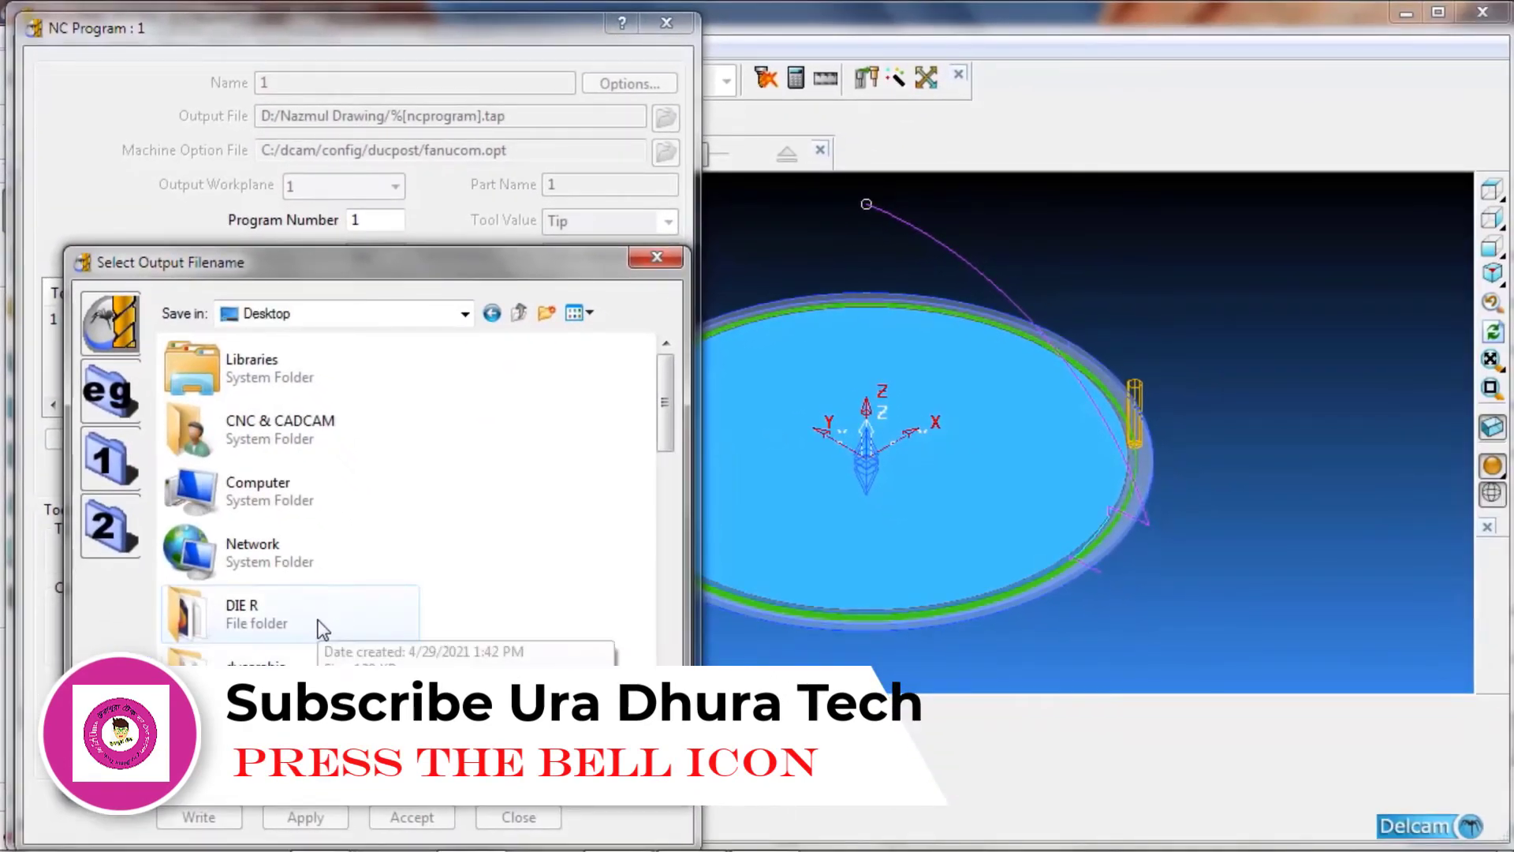
pyautogui.press('Return')
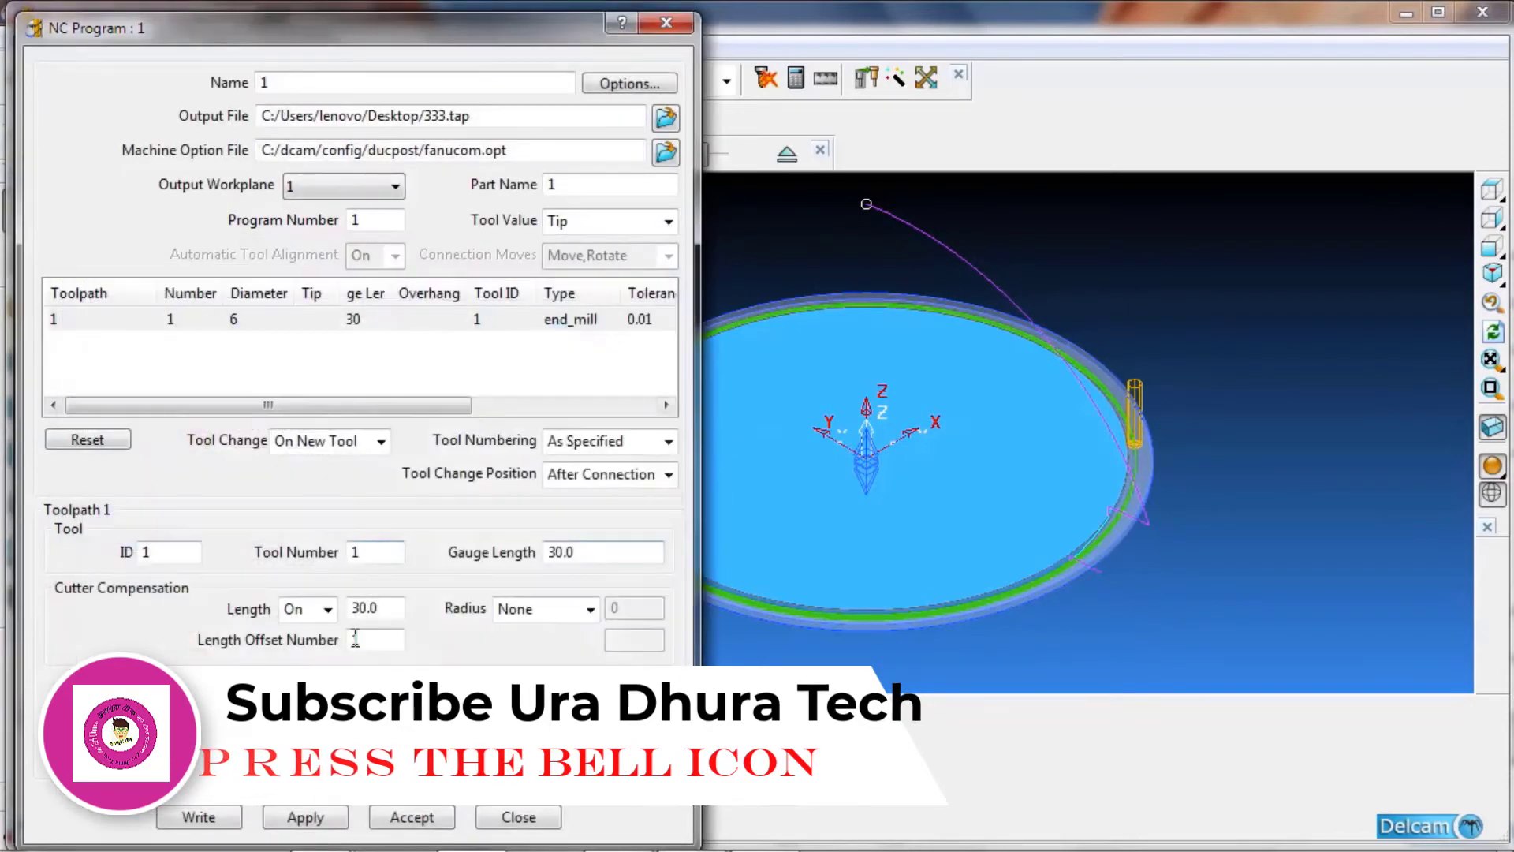
# - Write the NC program to its output file, accept its settings and dismiss the postprocessing information
pyautogui.click(201, 818)
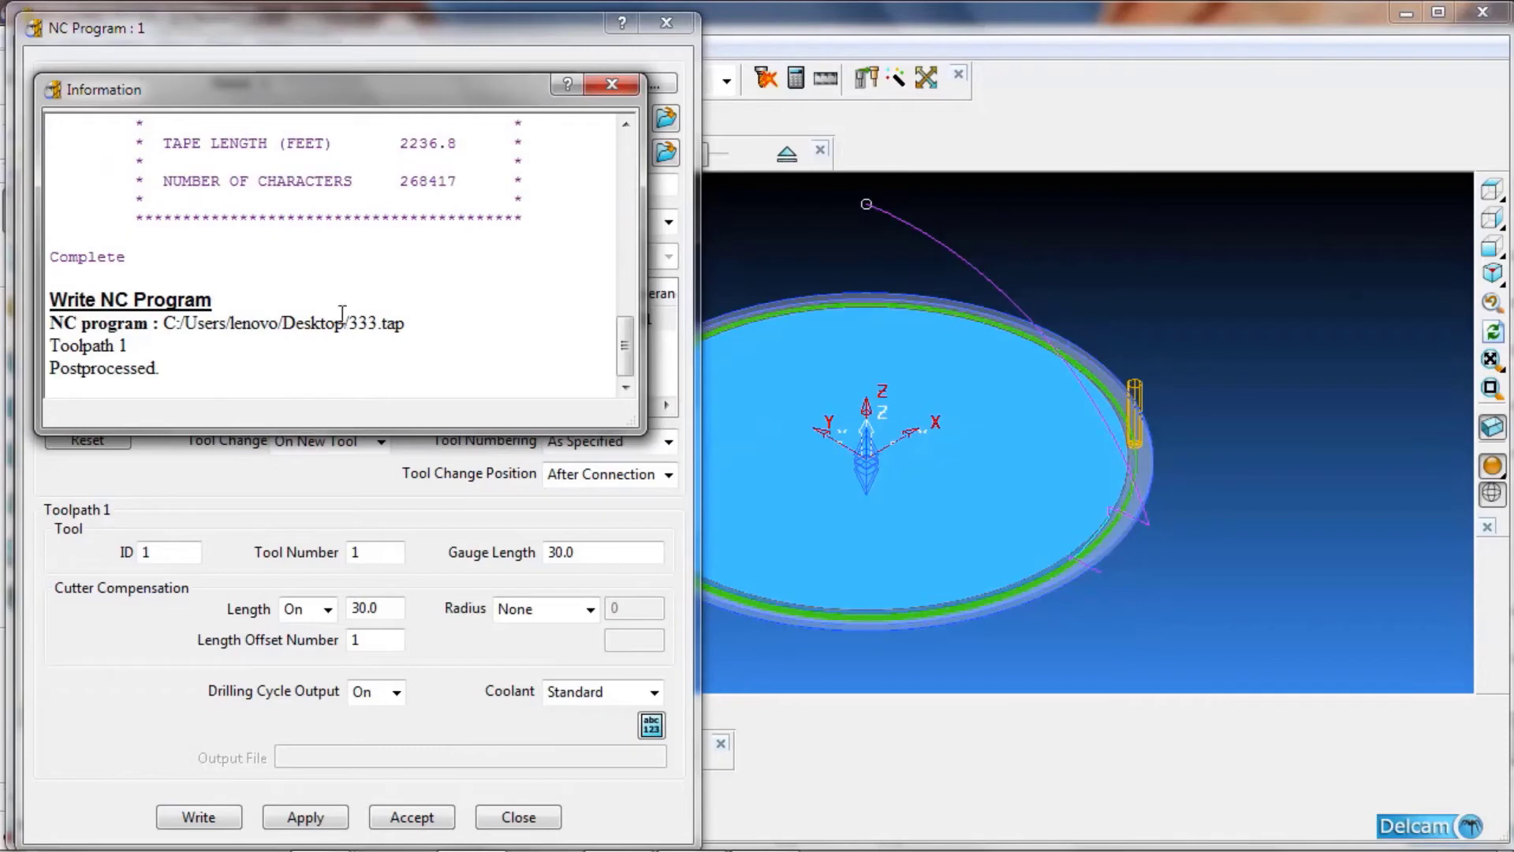
pyautogui.click(306, 817)
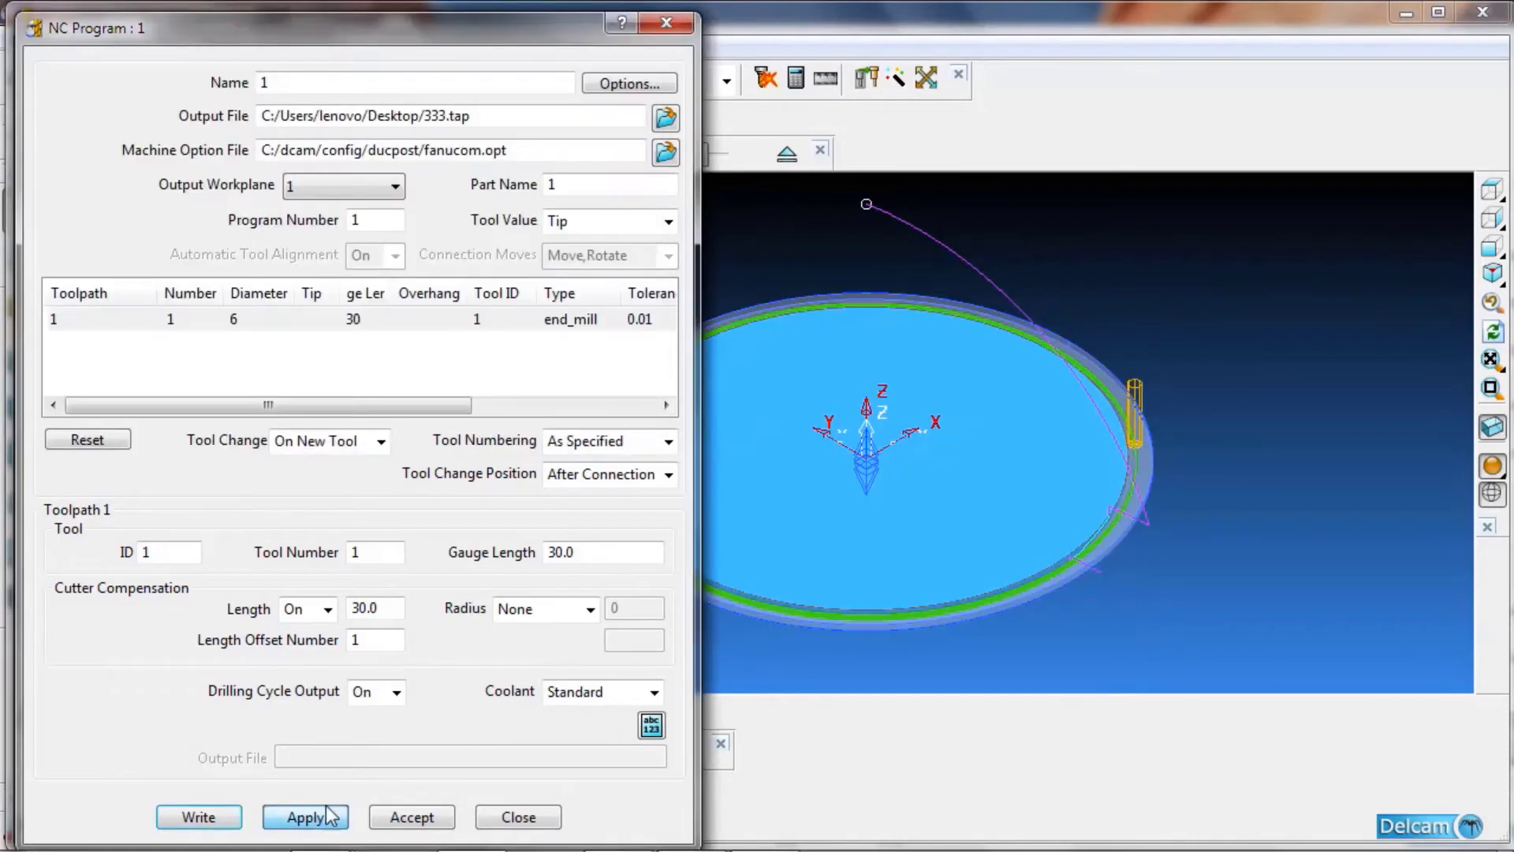
pyautogui.click(412, 817)
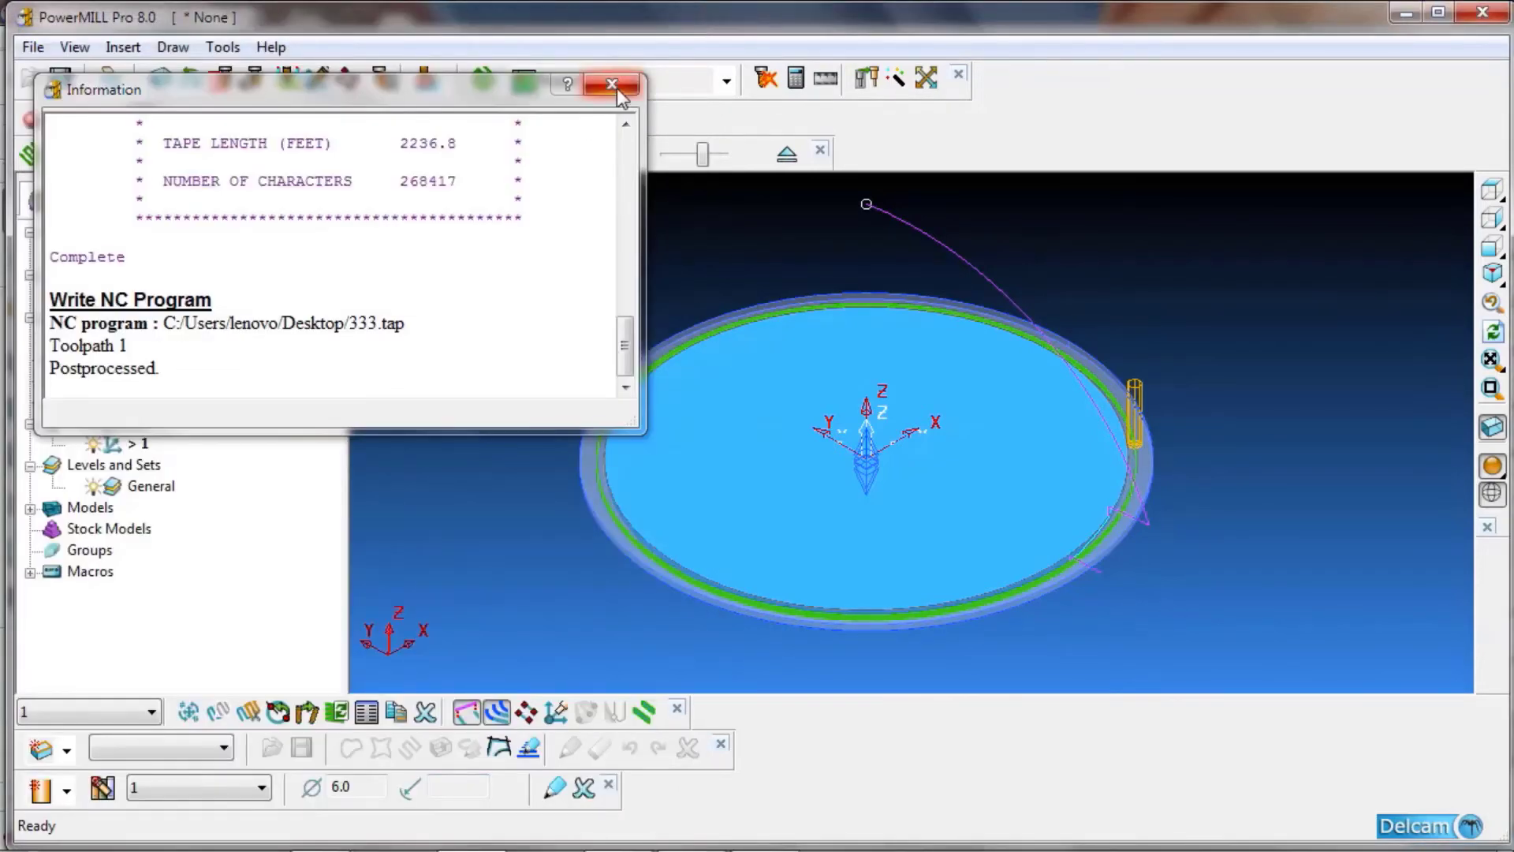
pyautogui.click(612, 84)
# - Minimize PowerMILL and PowerSHAPE, refresh the desktop and open 333.tap in Notepad to view the code
pyautogui.click(1406, 12)
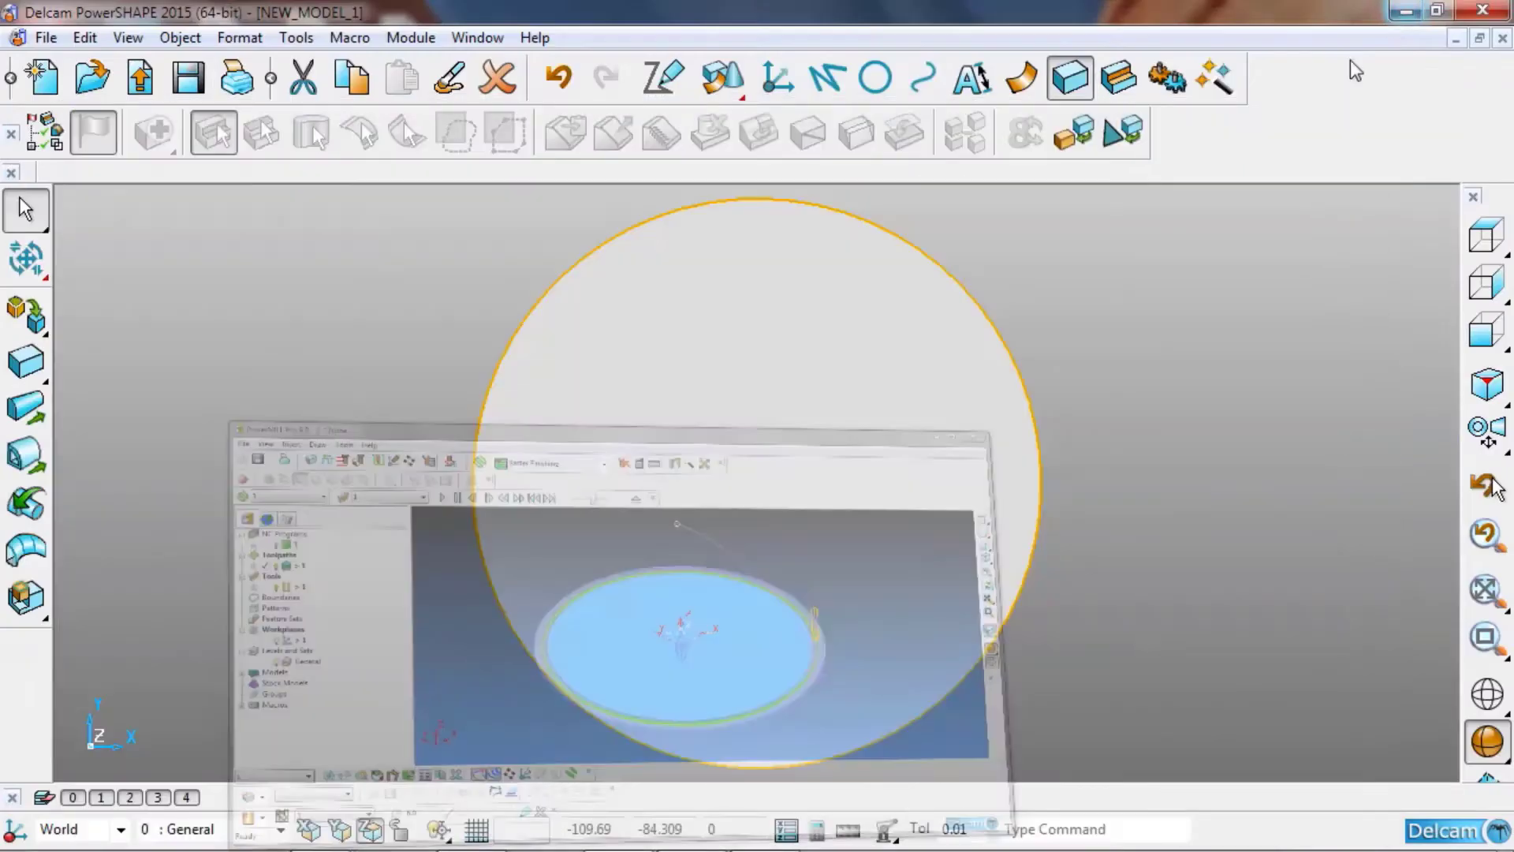
pyautogui.click(1405, 12)
pyautogui.rightClick(894, 101)
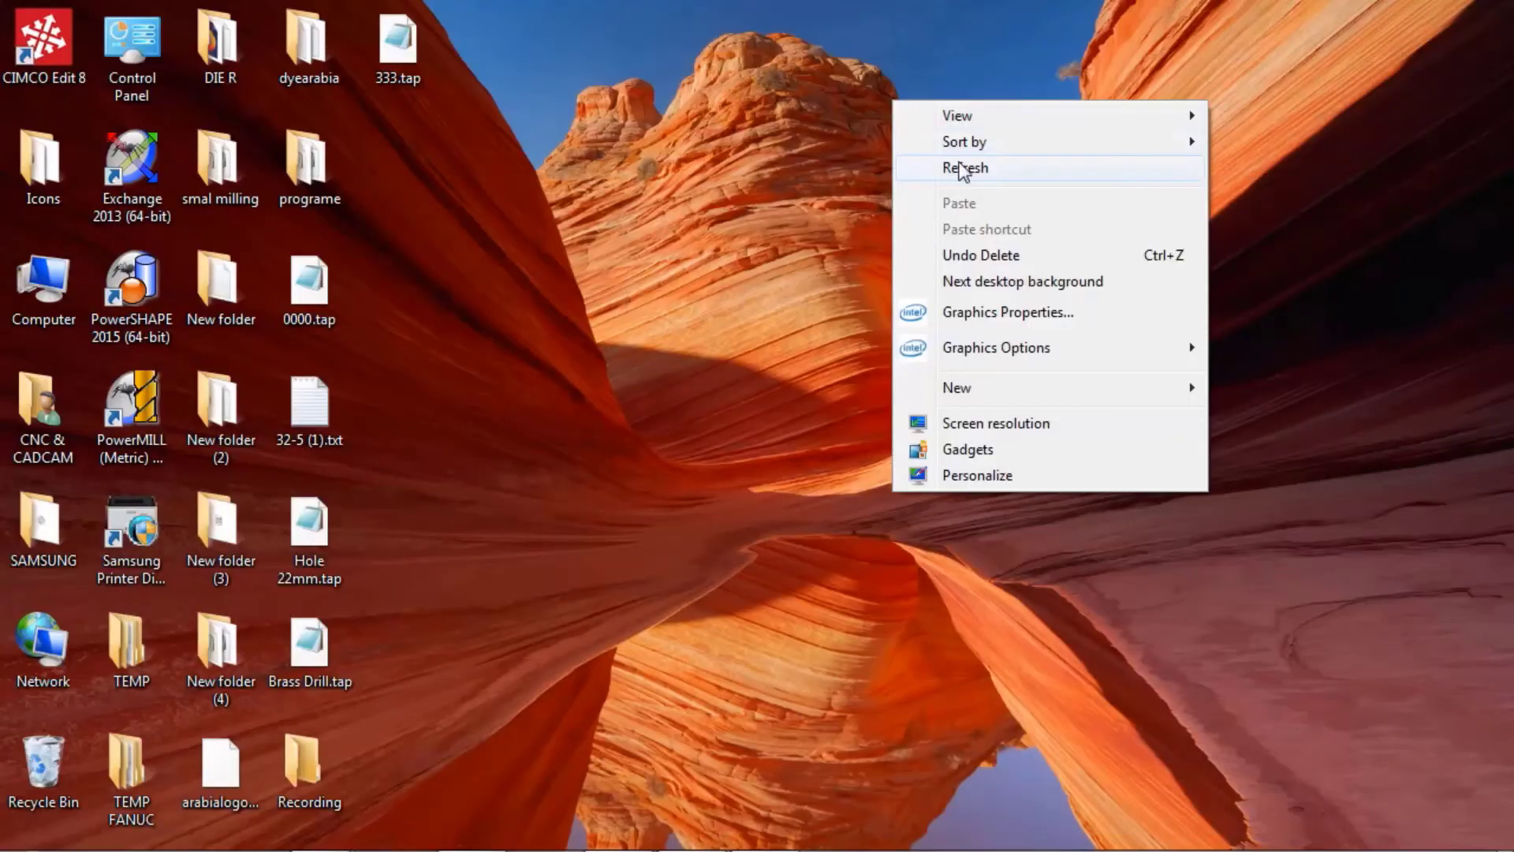
pyautogui.click(964, 168)
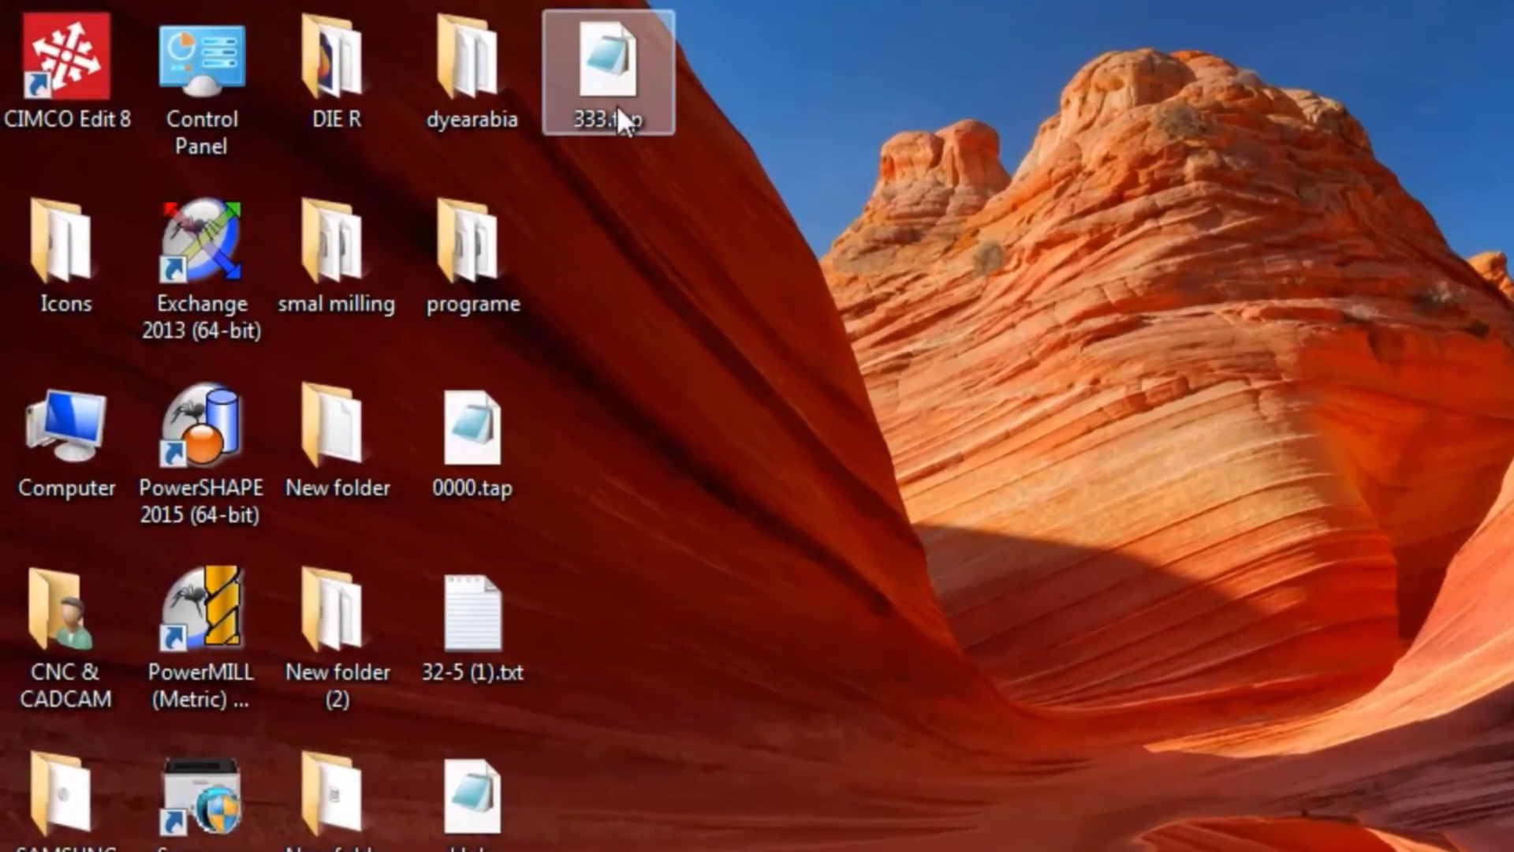
pyautogui.doubleClick(604, 87)
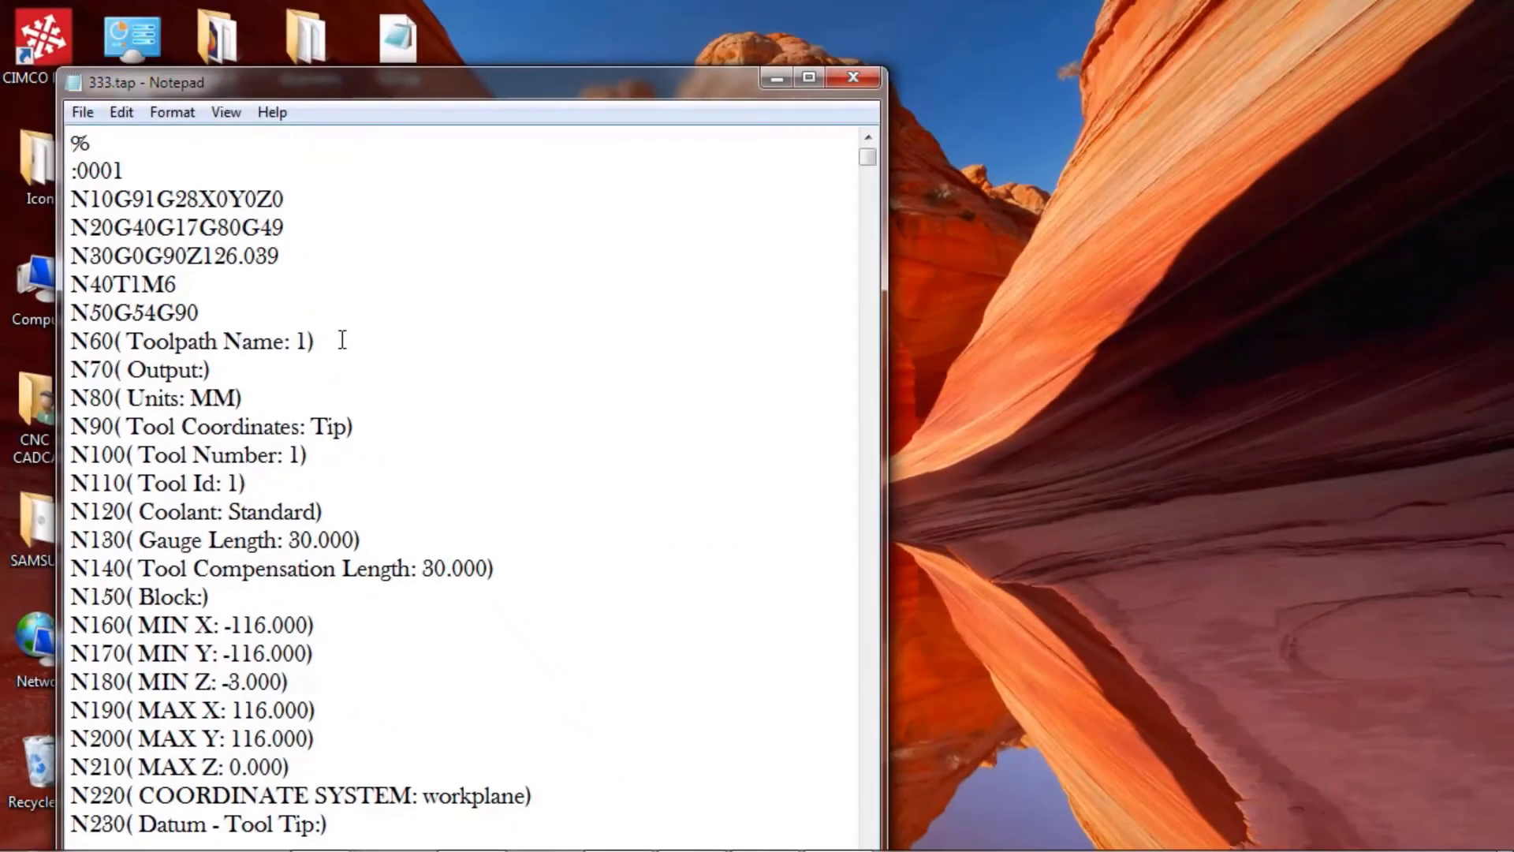
# - Delete the X0 word from the G28 home return in line N10
pyautogui.press('BackSpace')
pyautogui.press('BackSpace')
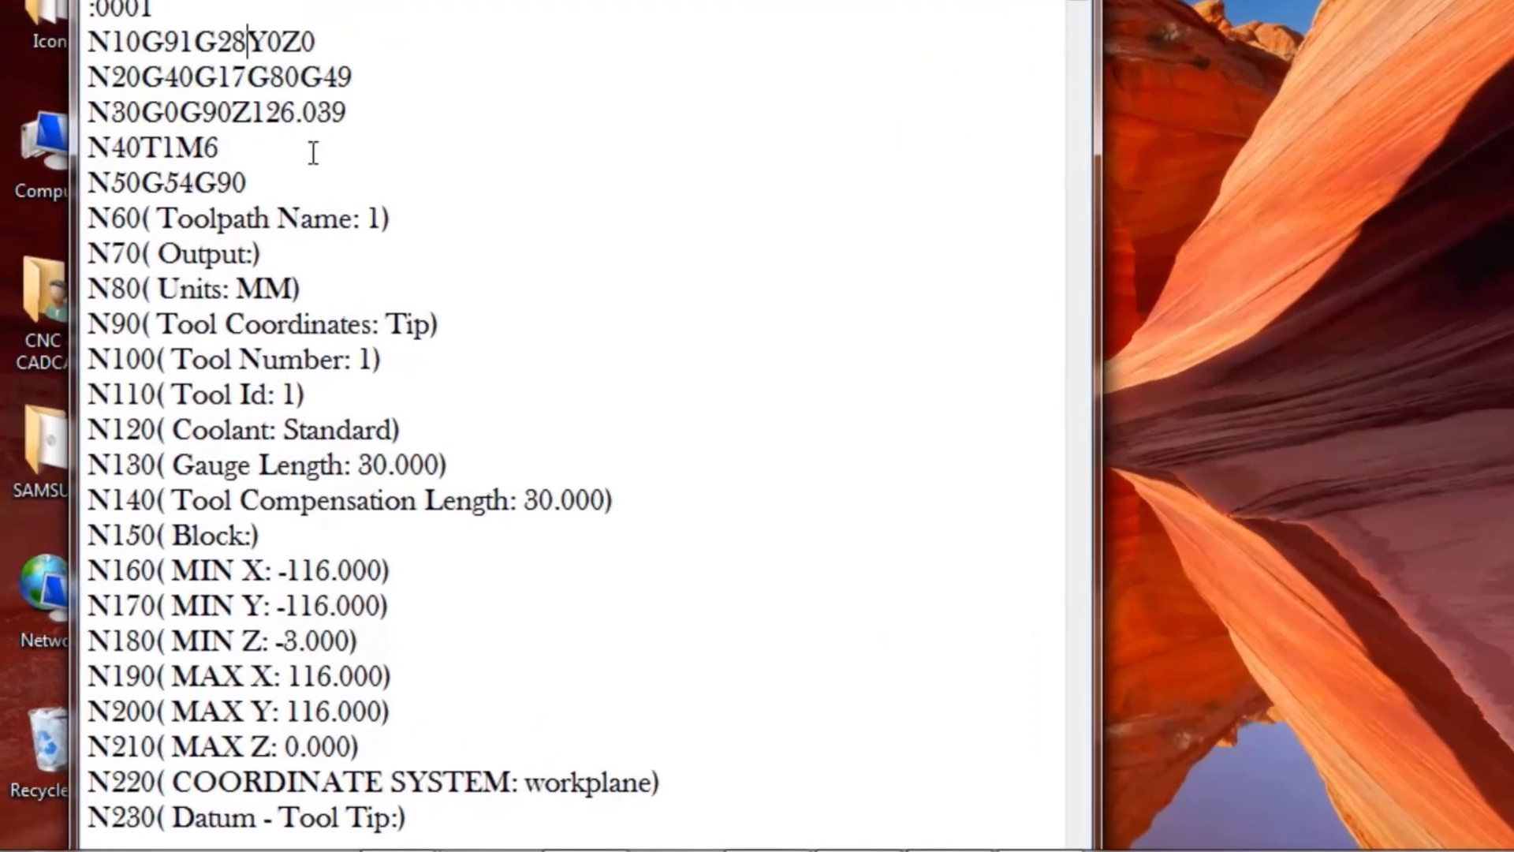
# - Delete the N40 tool change line and change line N30 to G1G90Z126.0F8500
pyautogui.moveTo(296, 111); pyautogui.dragTo(361, 143)
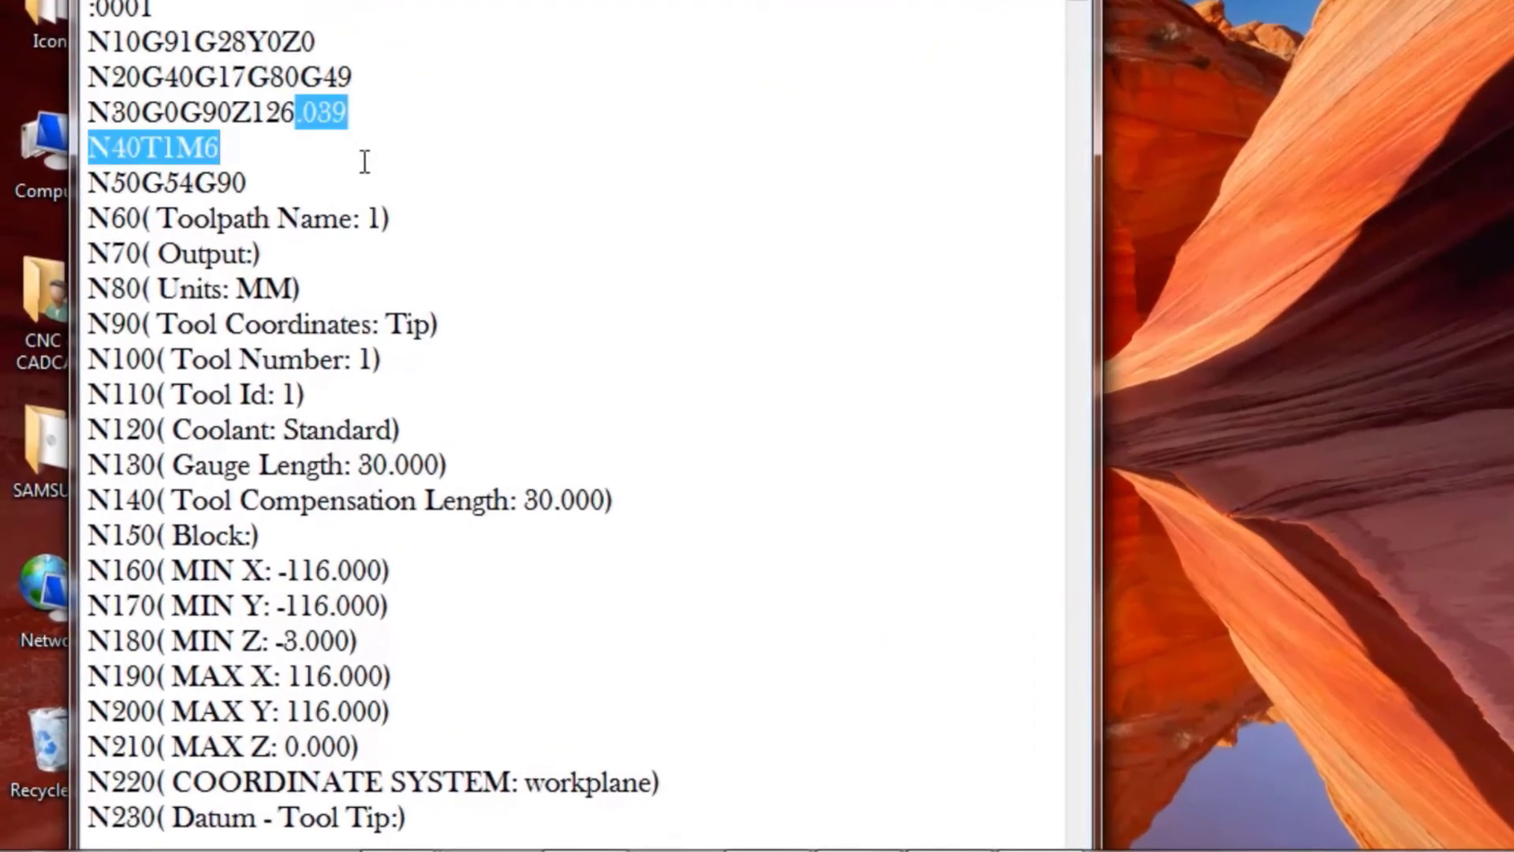
pyautogui.press('BackSpace')
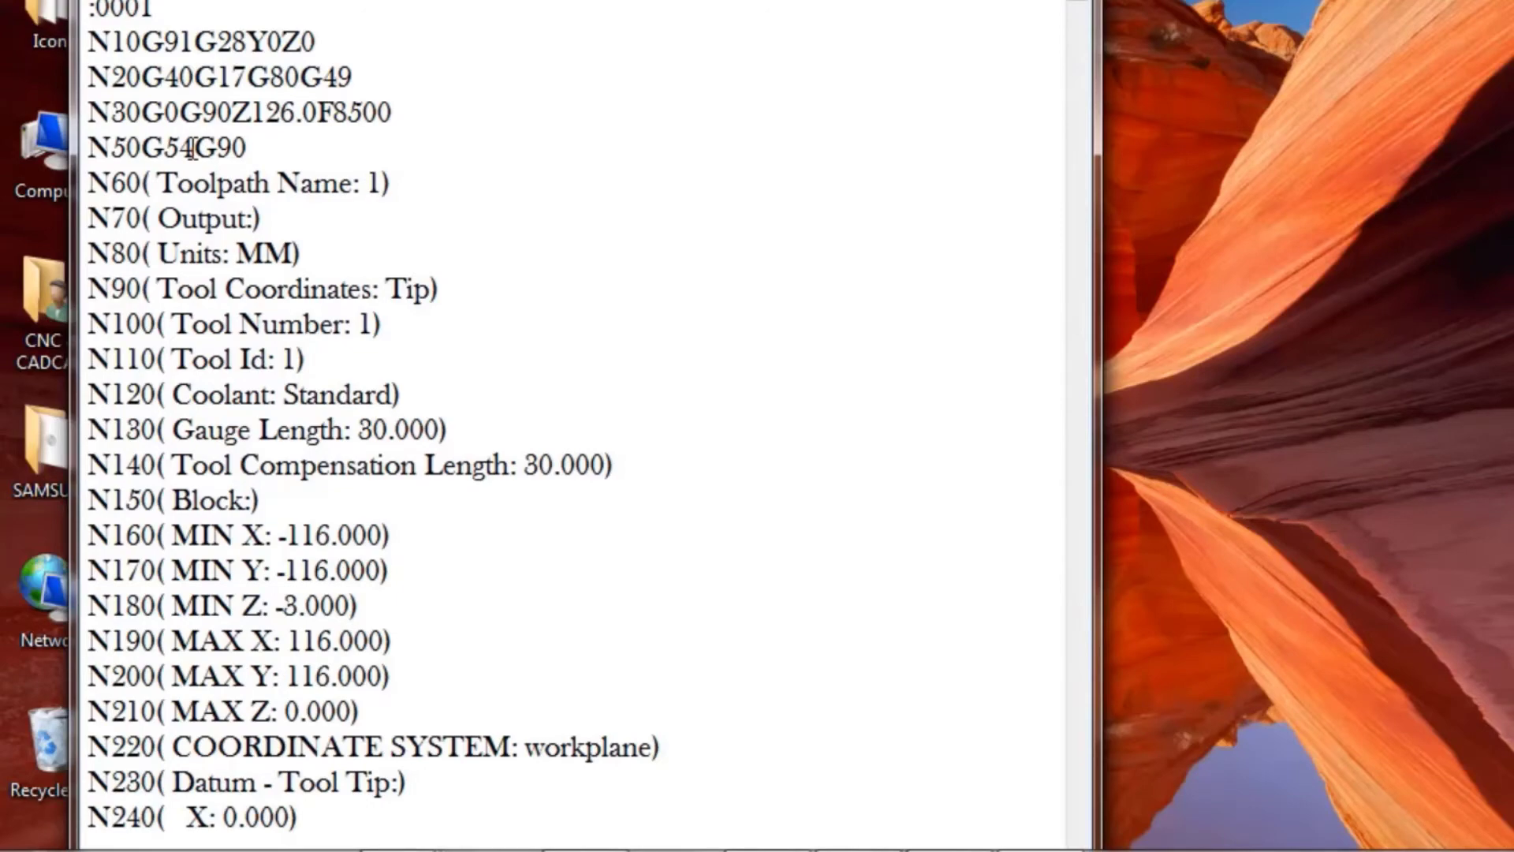
pyautogui.press('BackSpace')
pyautogui.write('1')
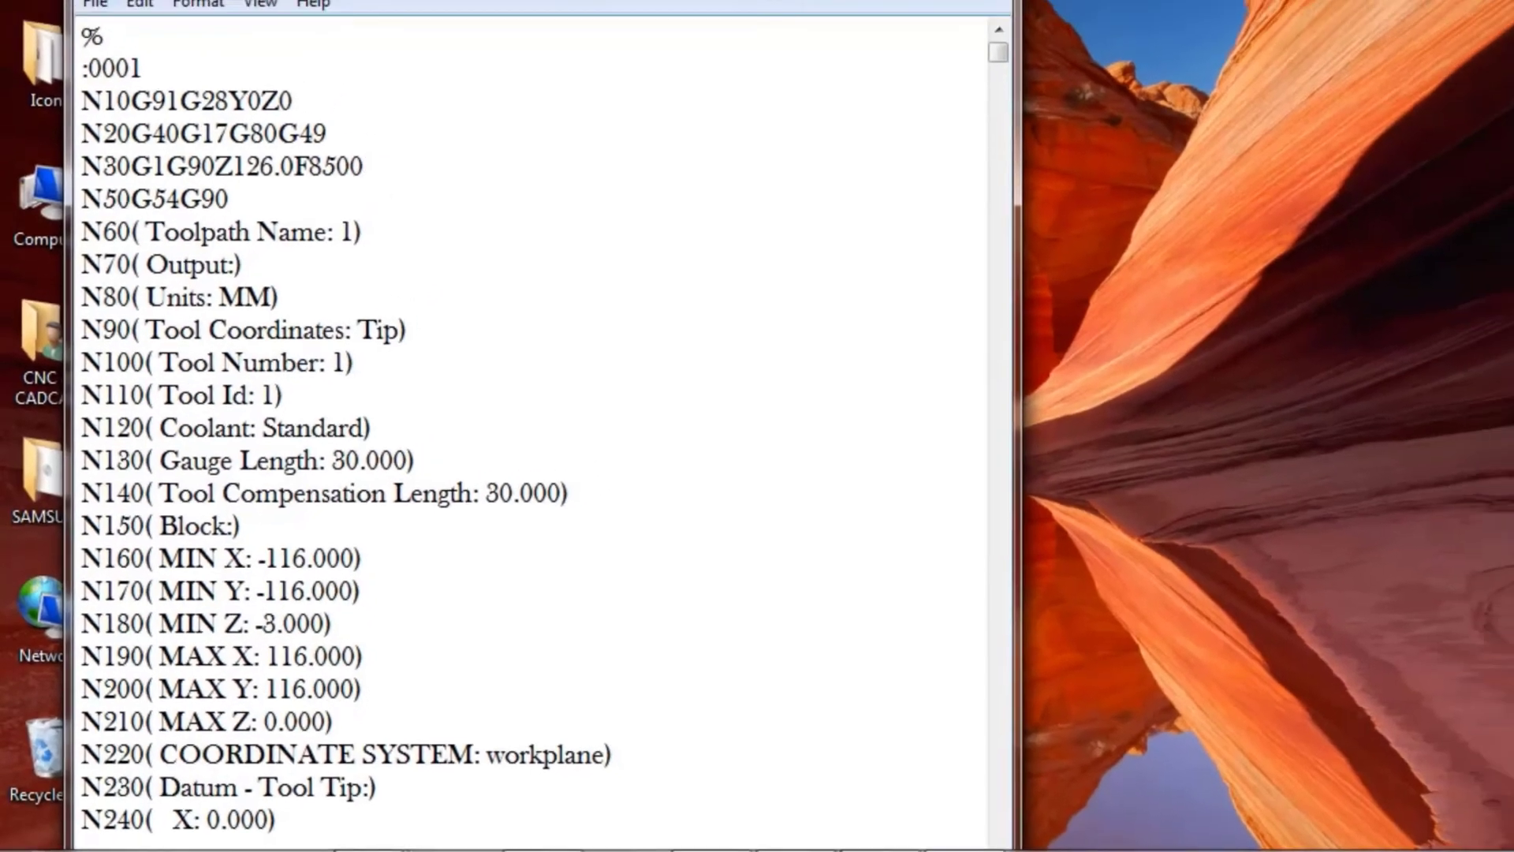
# - Check the spindle speed in line N450 and delete the M8 coolant code from the end of line N460
pyautogui.scroll(-3, 366, 525)
pyautogui.scroll(-5, 407, 611)
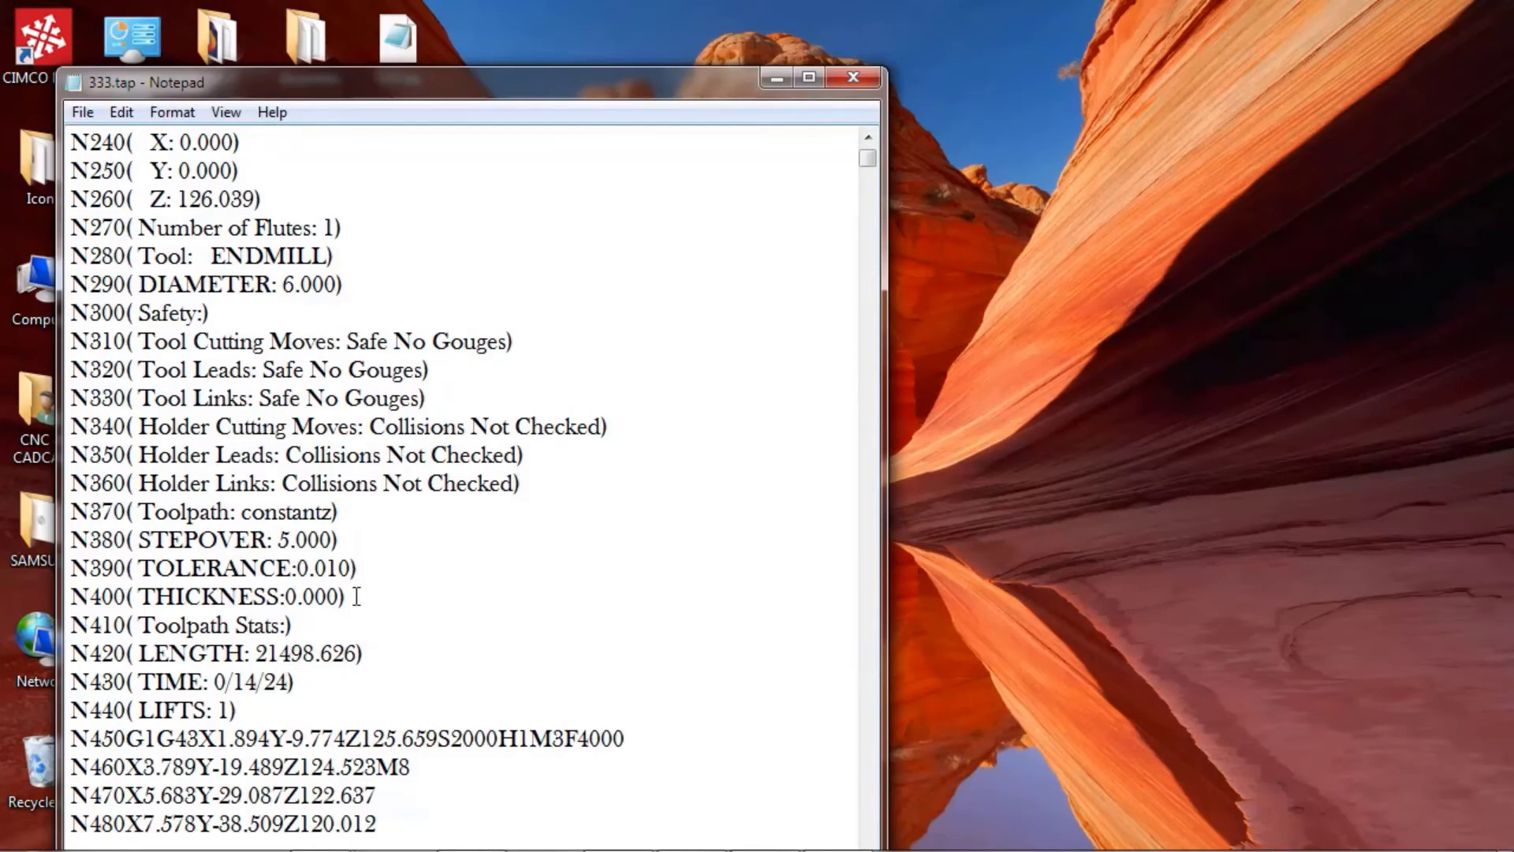
pyautogui.scroll(-2, 356, 596)
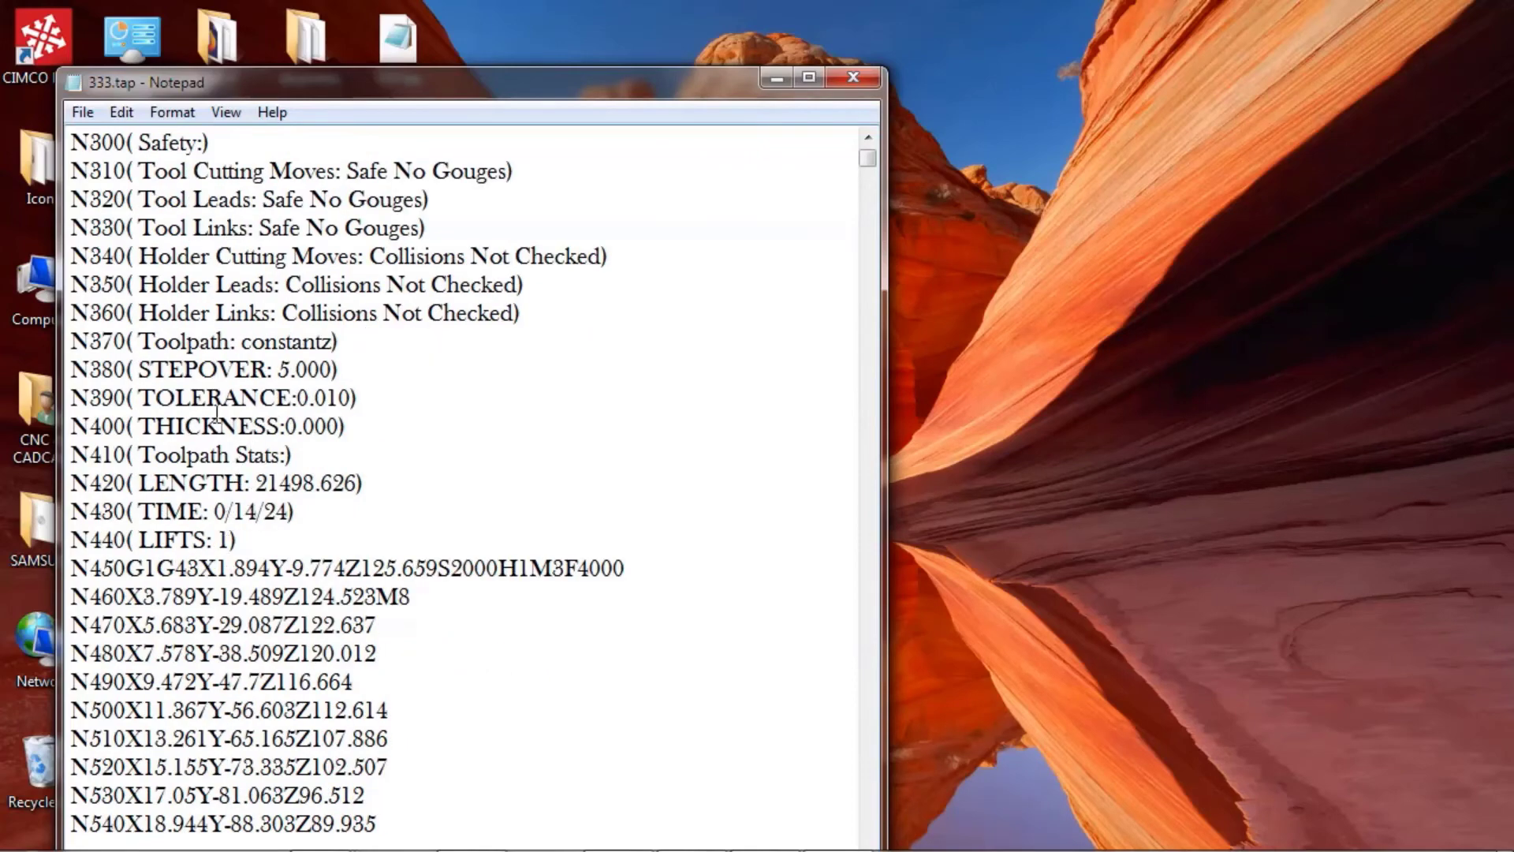
pyautogui.scroll(-1, 303, 447)
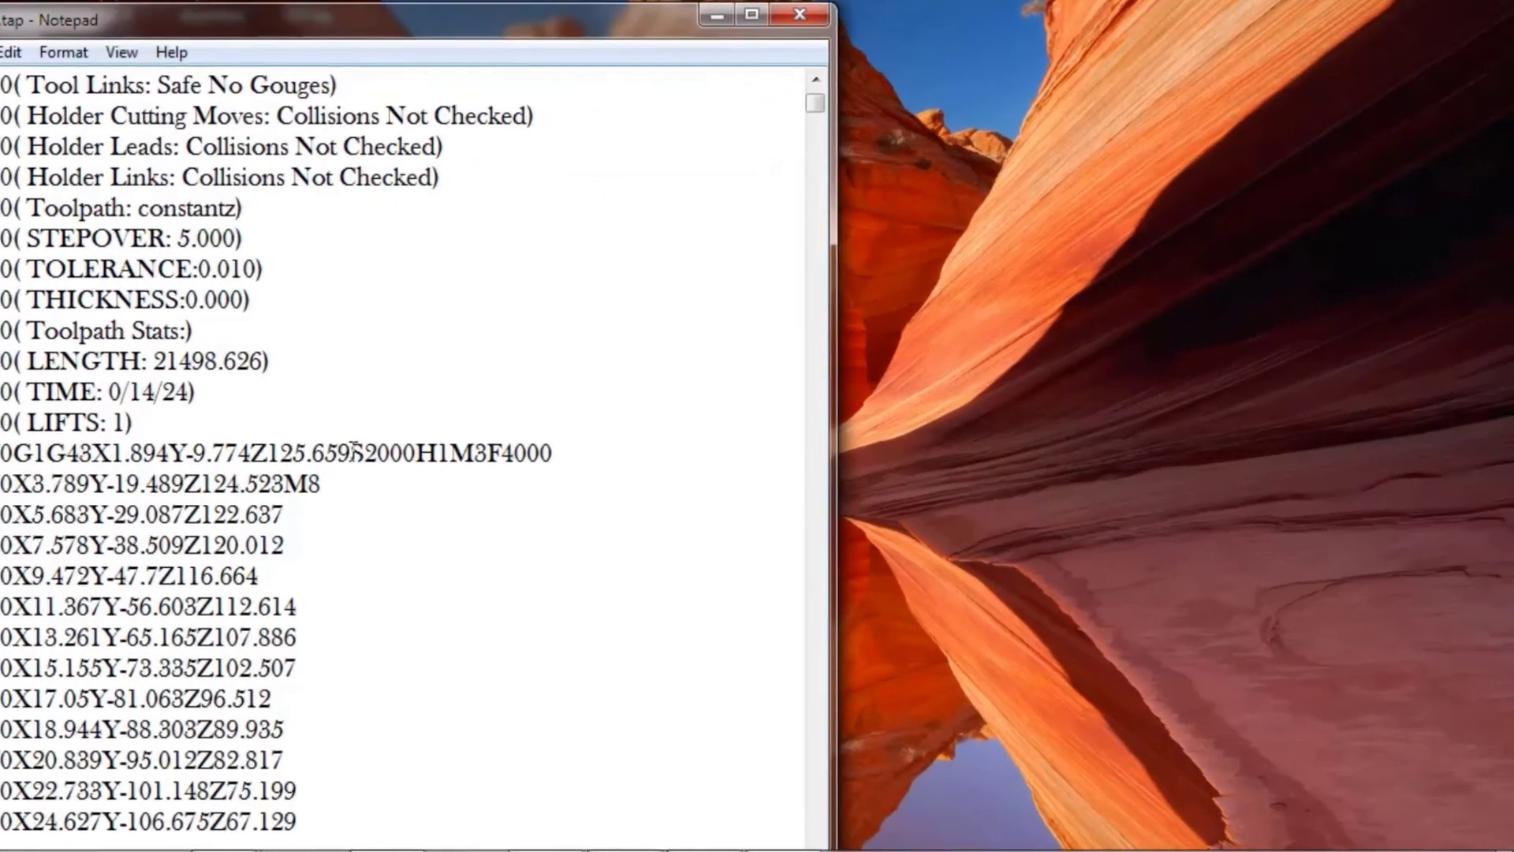
pyautogui.moveTo(437, 483); pyautogui.dragTo(485, 495)
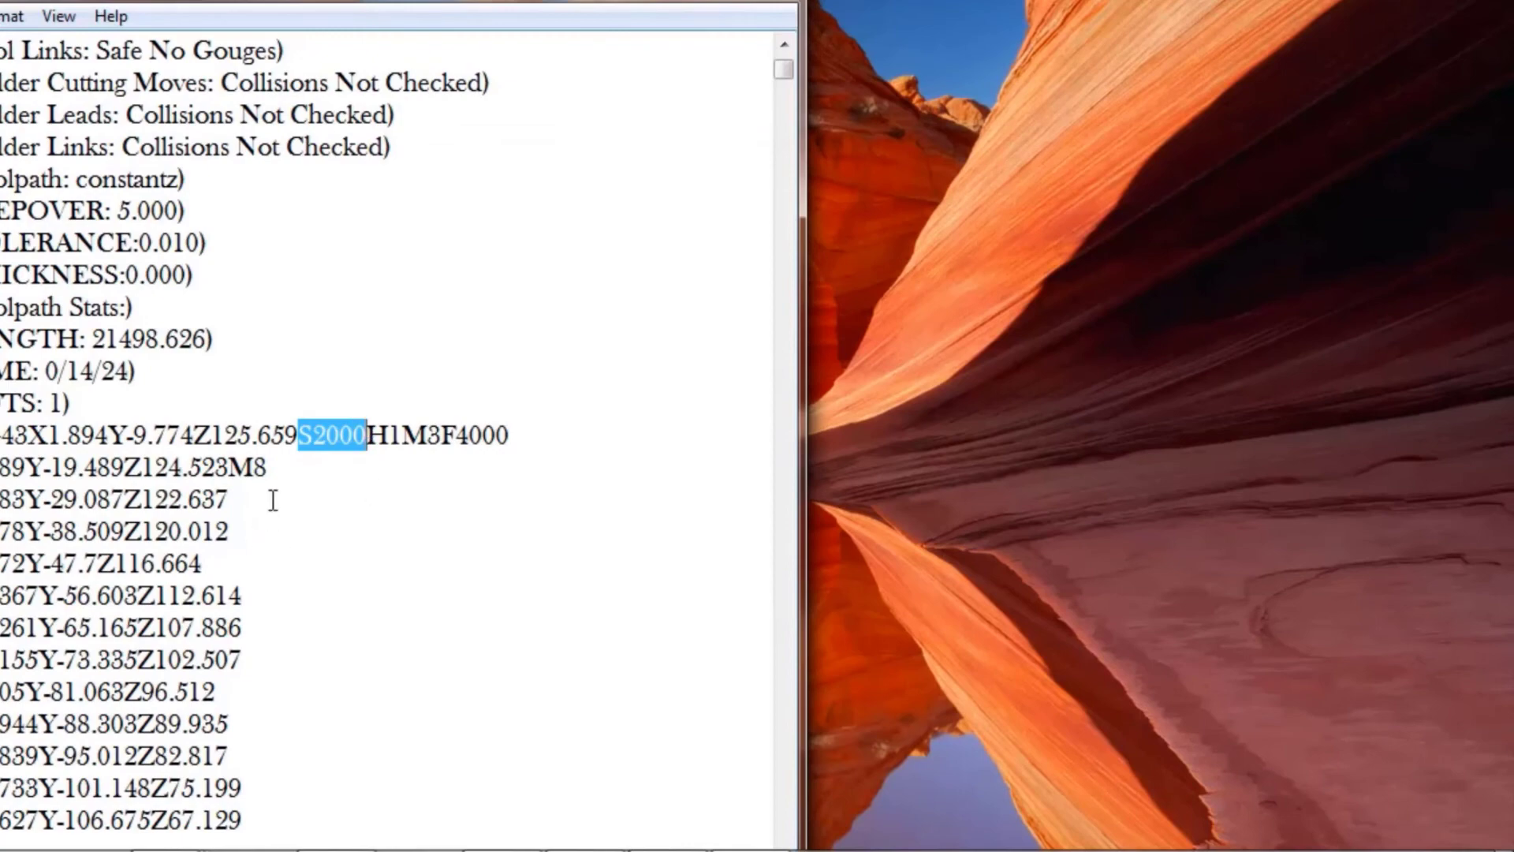
pyautogui.moveTo(269, 468); pyautogui.dragTo(230, 473)
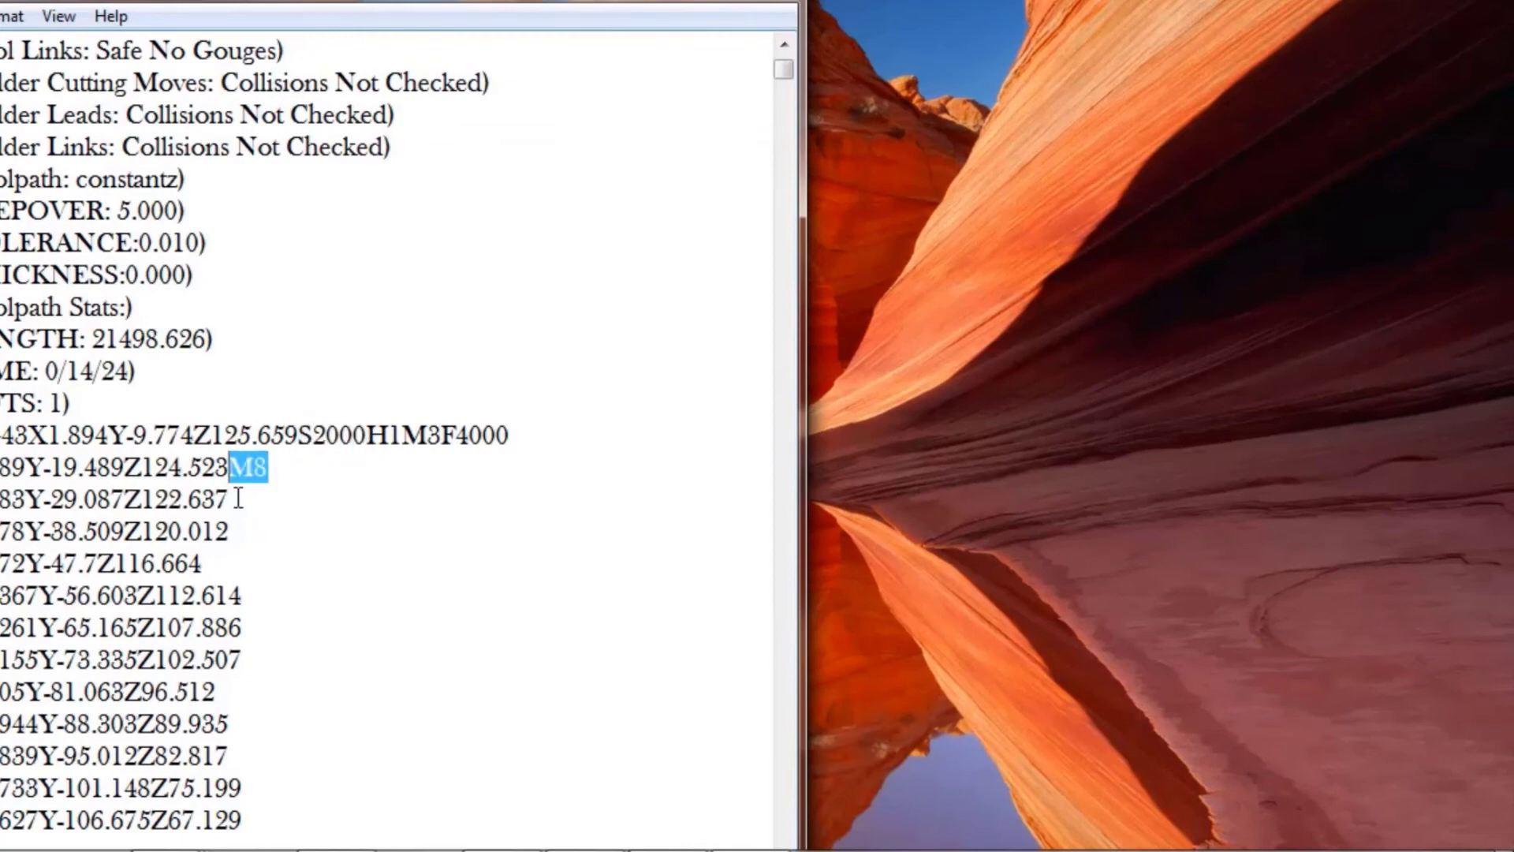
pyautogui.press('Delete')
# - Review the tool type and diameter comments in the program header
pyautogui.scroll(2, 158, 48)
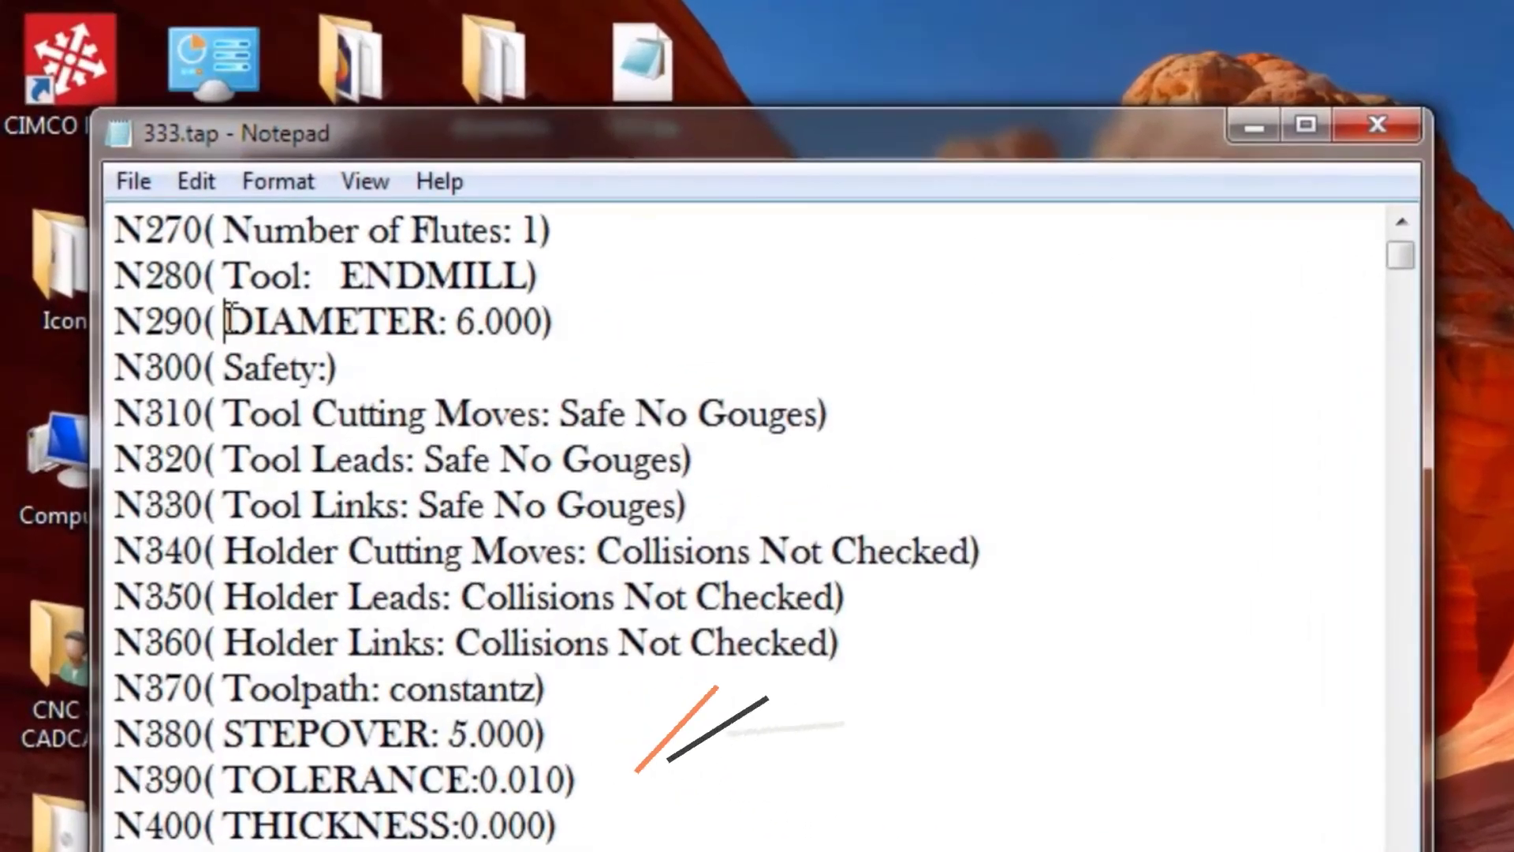
pyautogui.moveTo(138, 198); pyautogui.dragTo(250, 204)
pyautogui.moveTo(406, 330); pyautogui.dragTo(541, 324)
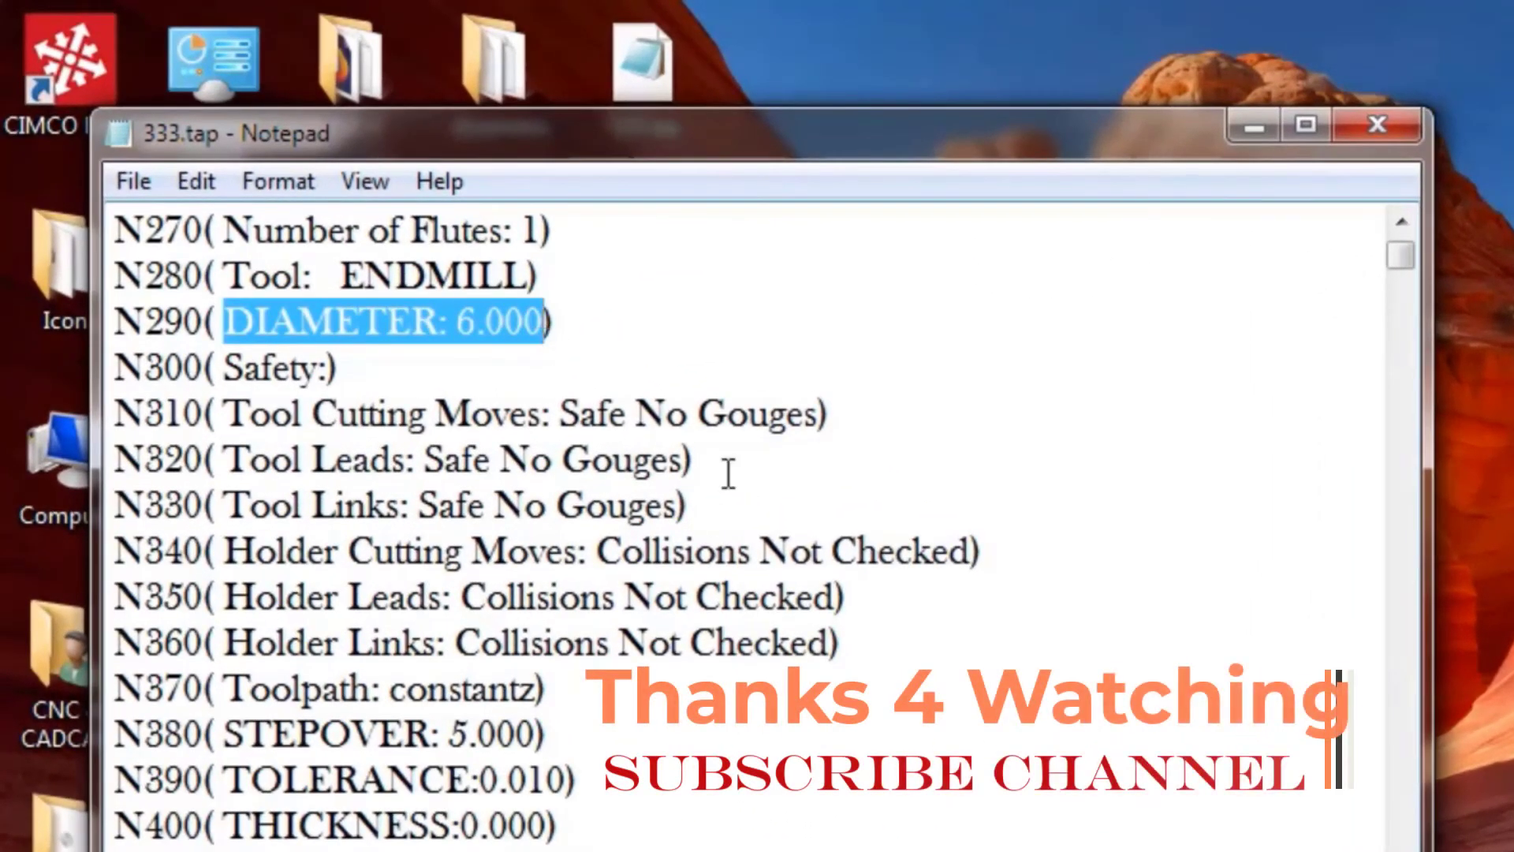
pyautogui.scroll(-2, 1018, 818)
pyautogui.scroll(4, 1016, 818)
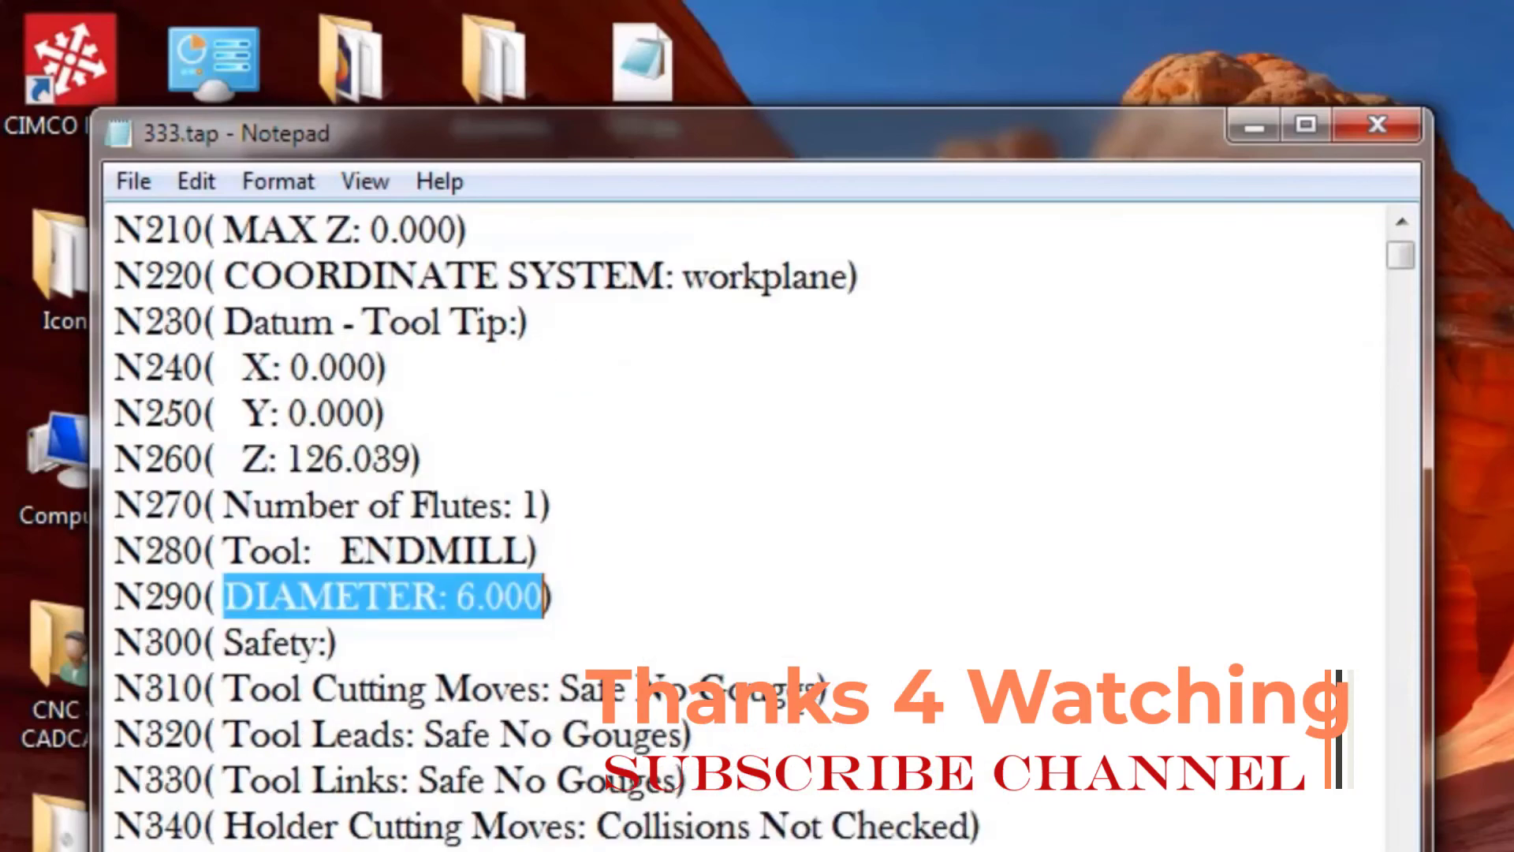
pyautogui.moveTo(339, 544); pyautogui.dragTo(527, 619)
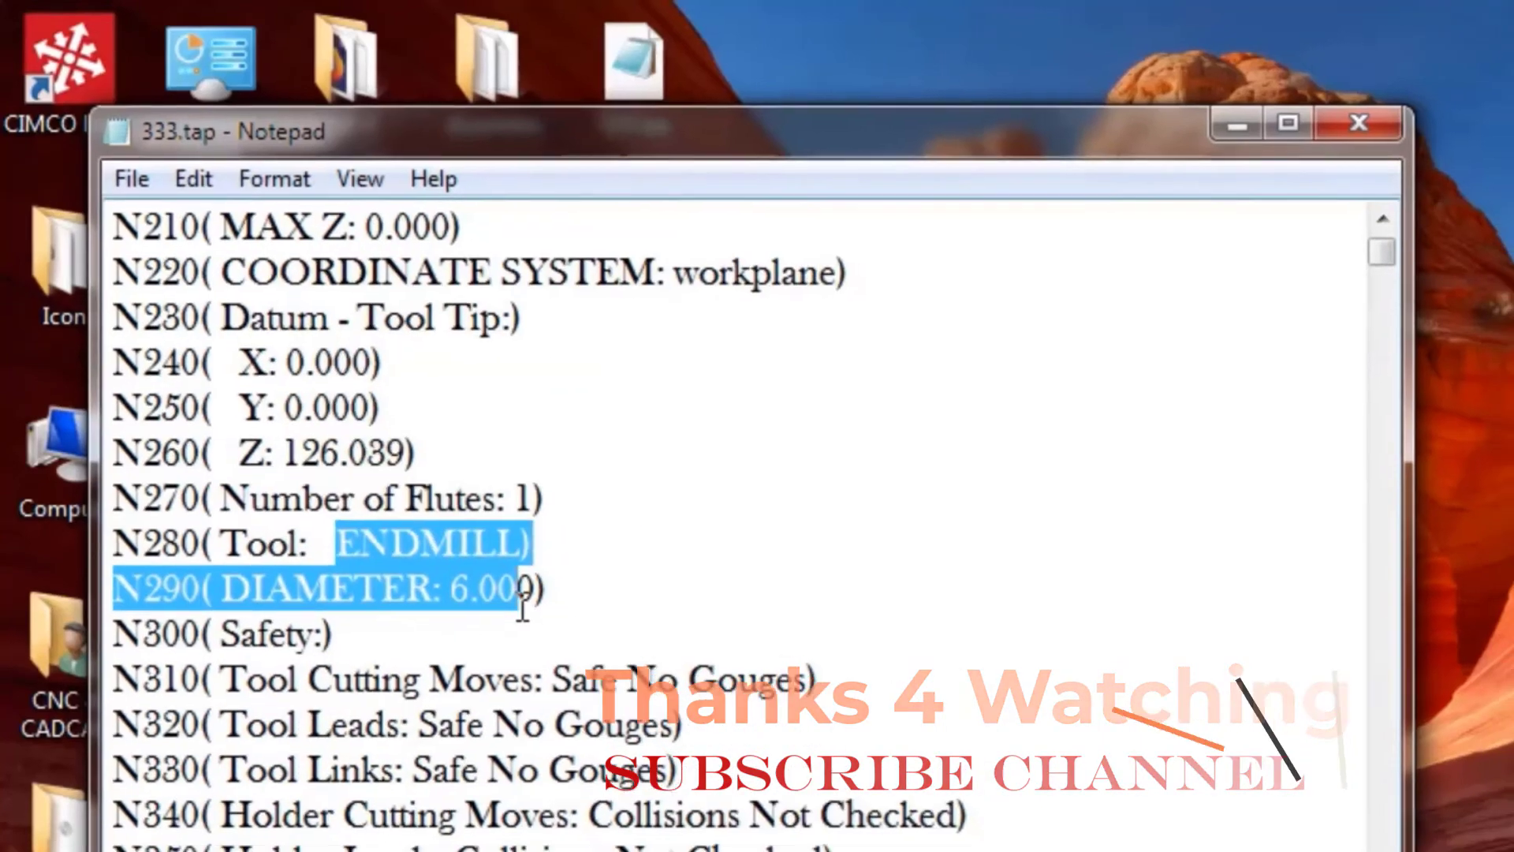
# - Delete X0 from line N9180 and add a closing % line after N9190M30 at the program's end
pyautogui.scroll(-10, 875, 812)
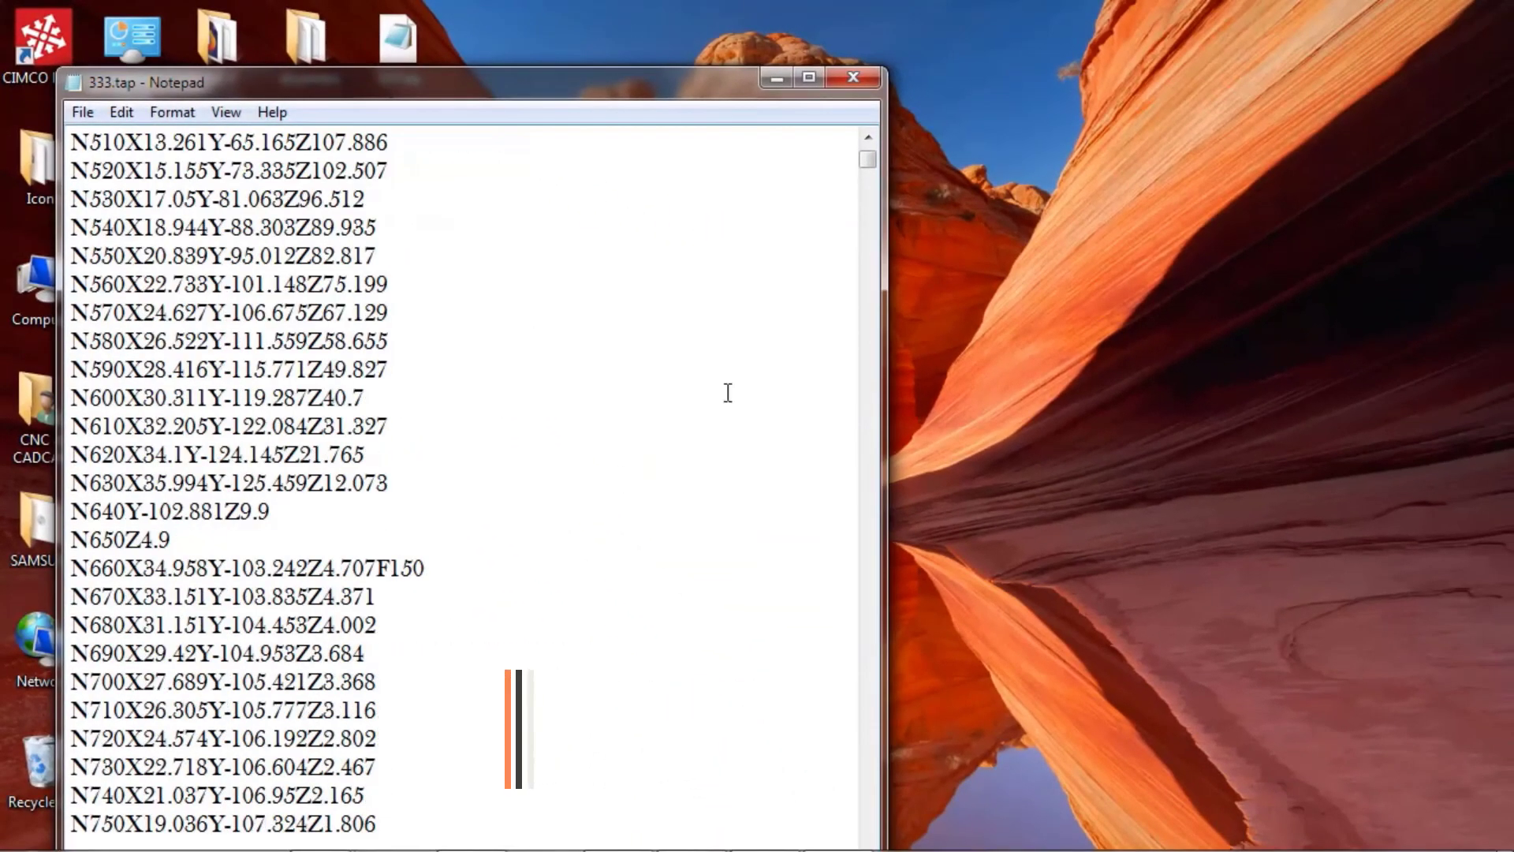
pyautogui.moveTo(869, 172); pyautogui.dragTo(869, 837)
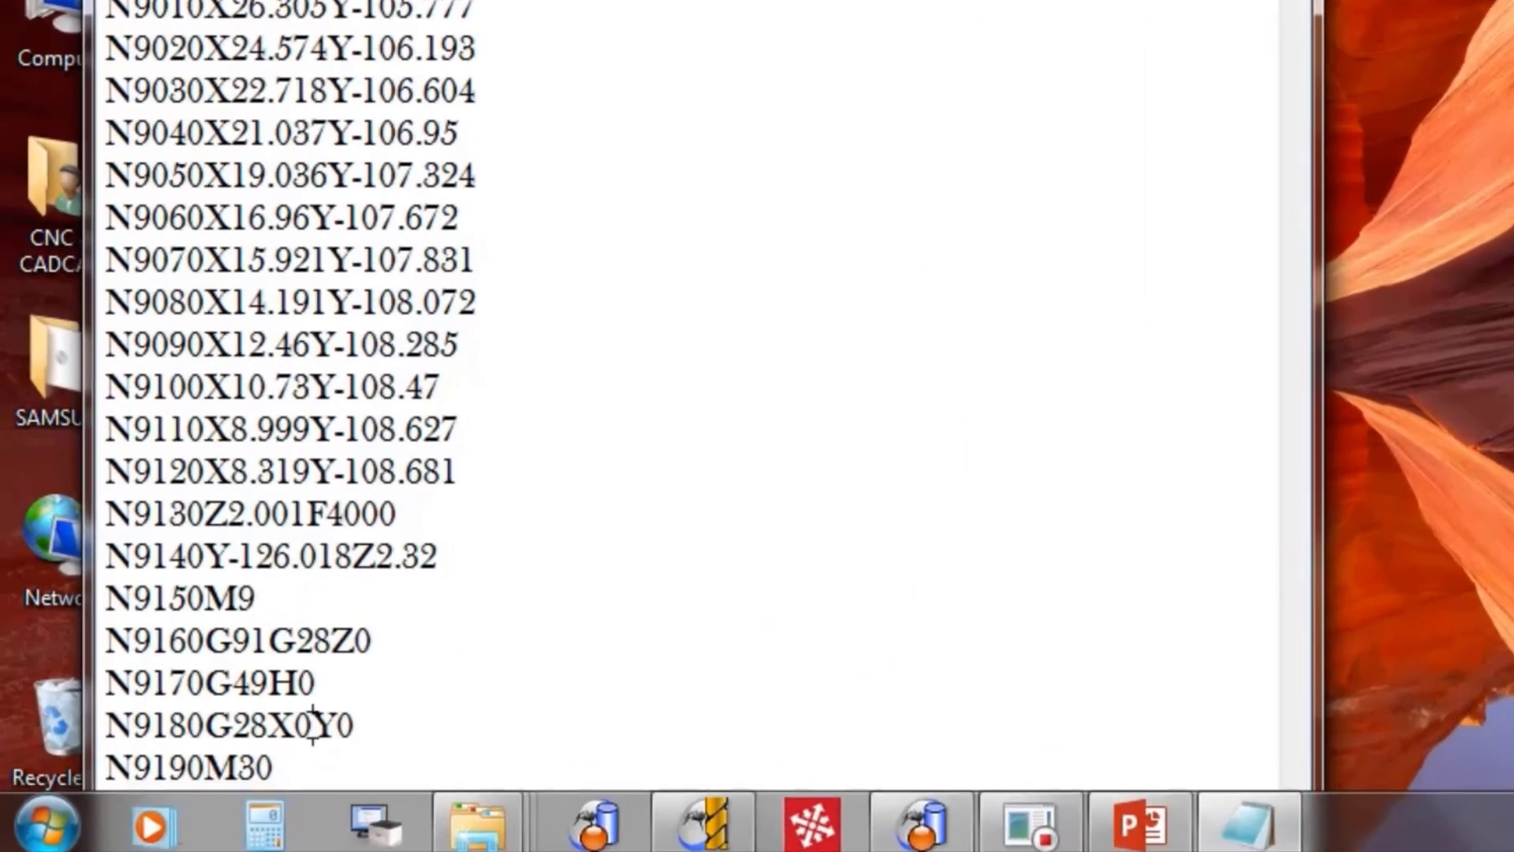
pyautogui.click(313, 724)
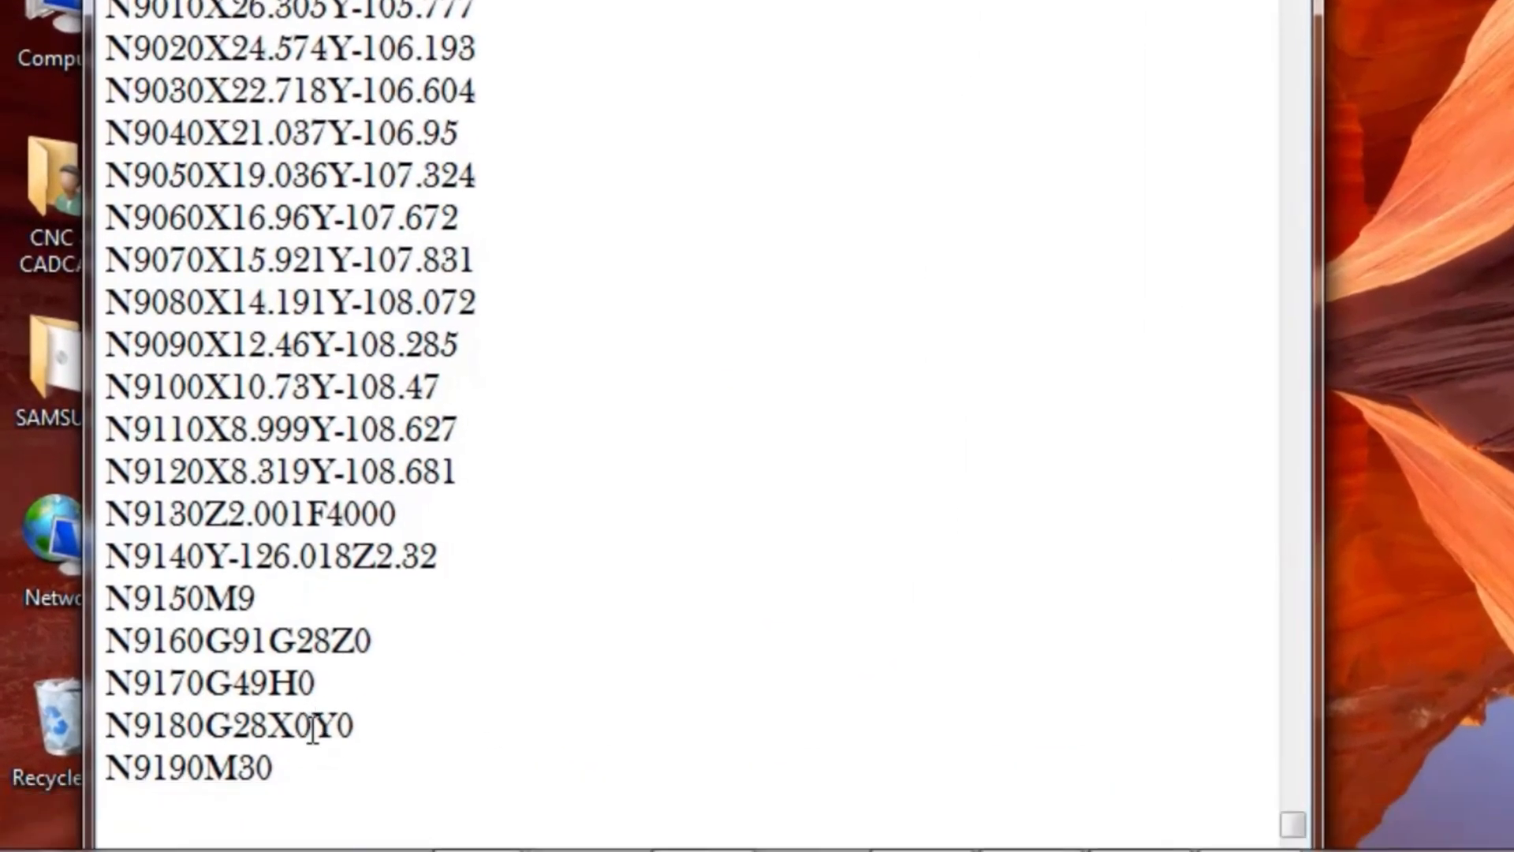
pyautogui.press('BackSpace')
pyautogui.press('BackSpace')
pyautogui.click(277, 765)
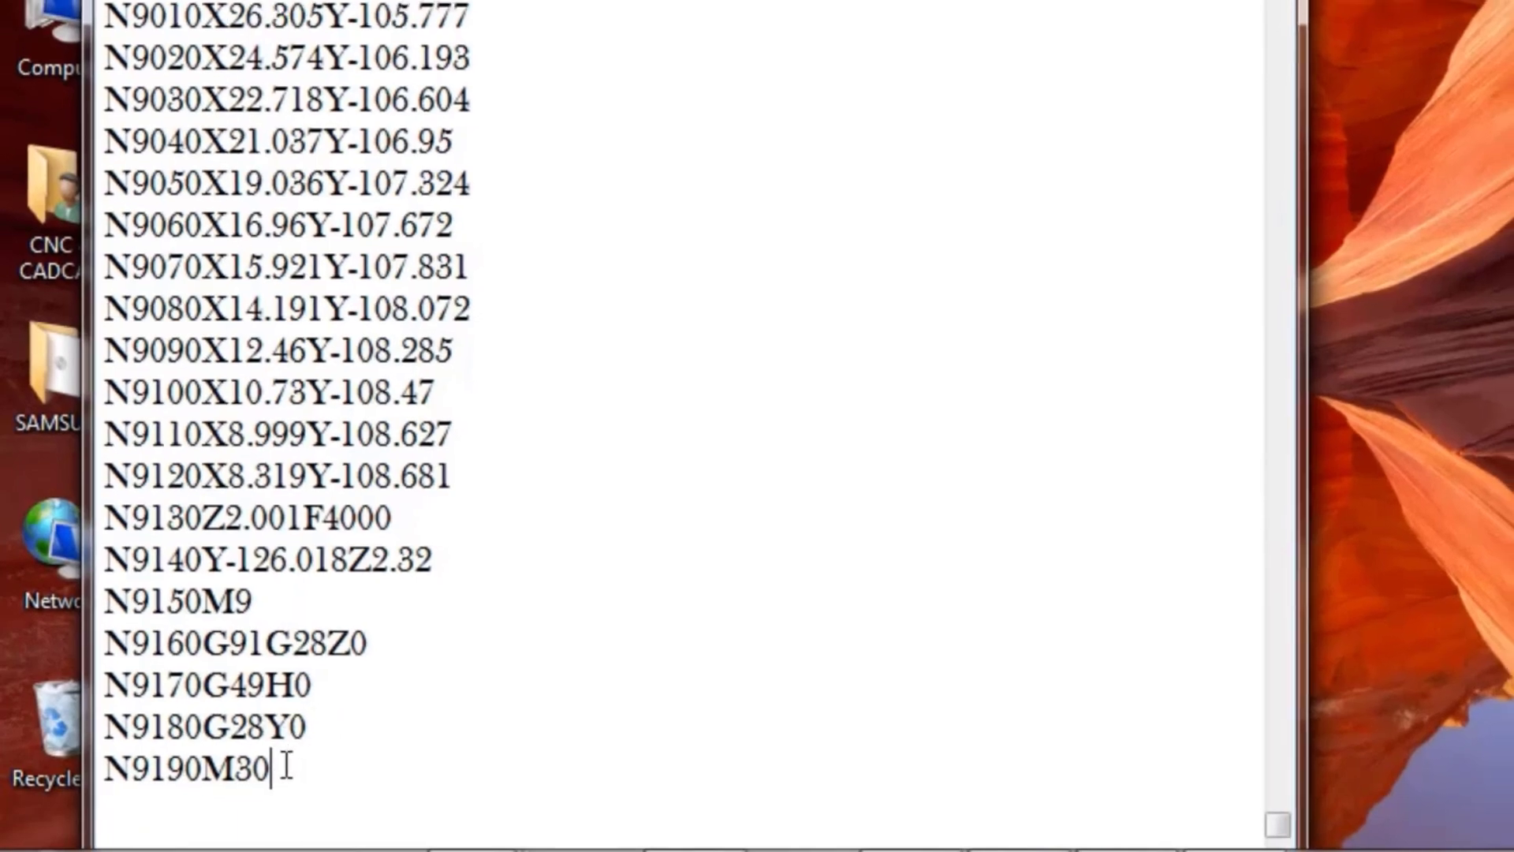
pyautogui.press('Return')
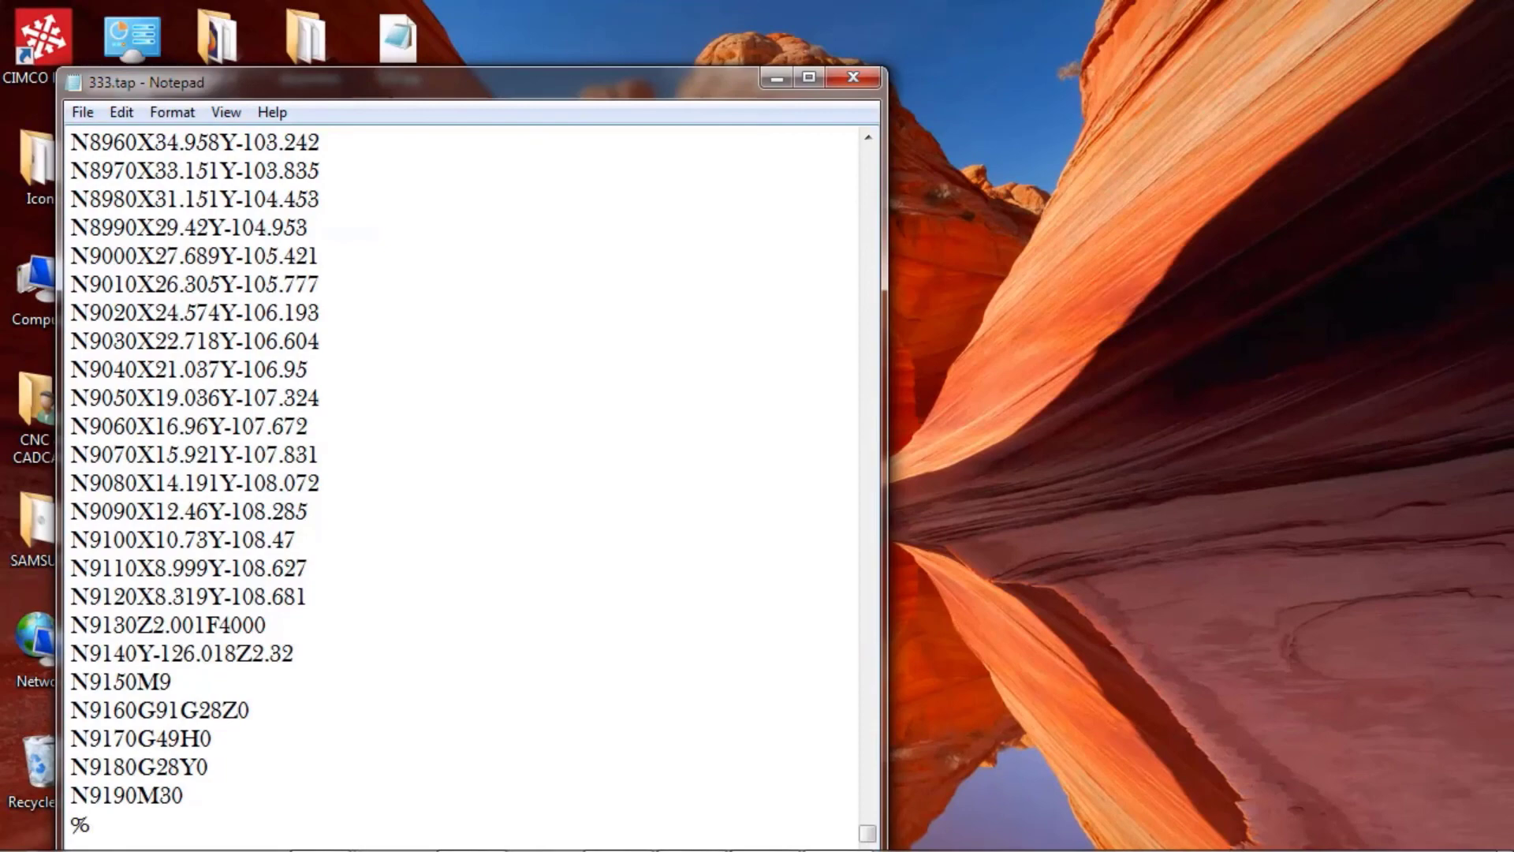
# - Go back over the edited program to its opening lines and close 333.tap
pyautogui.scroll(20, 426, 490)
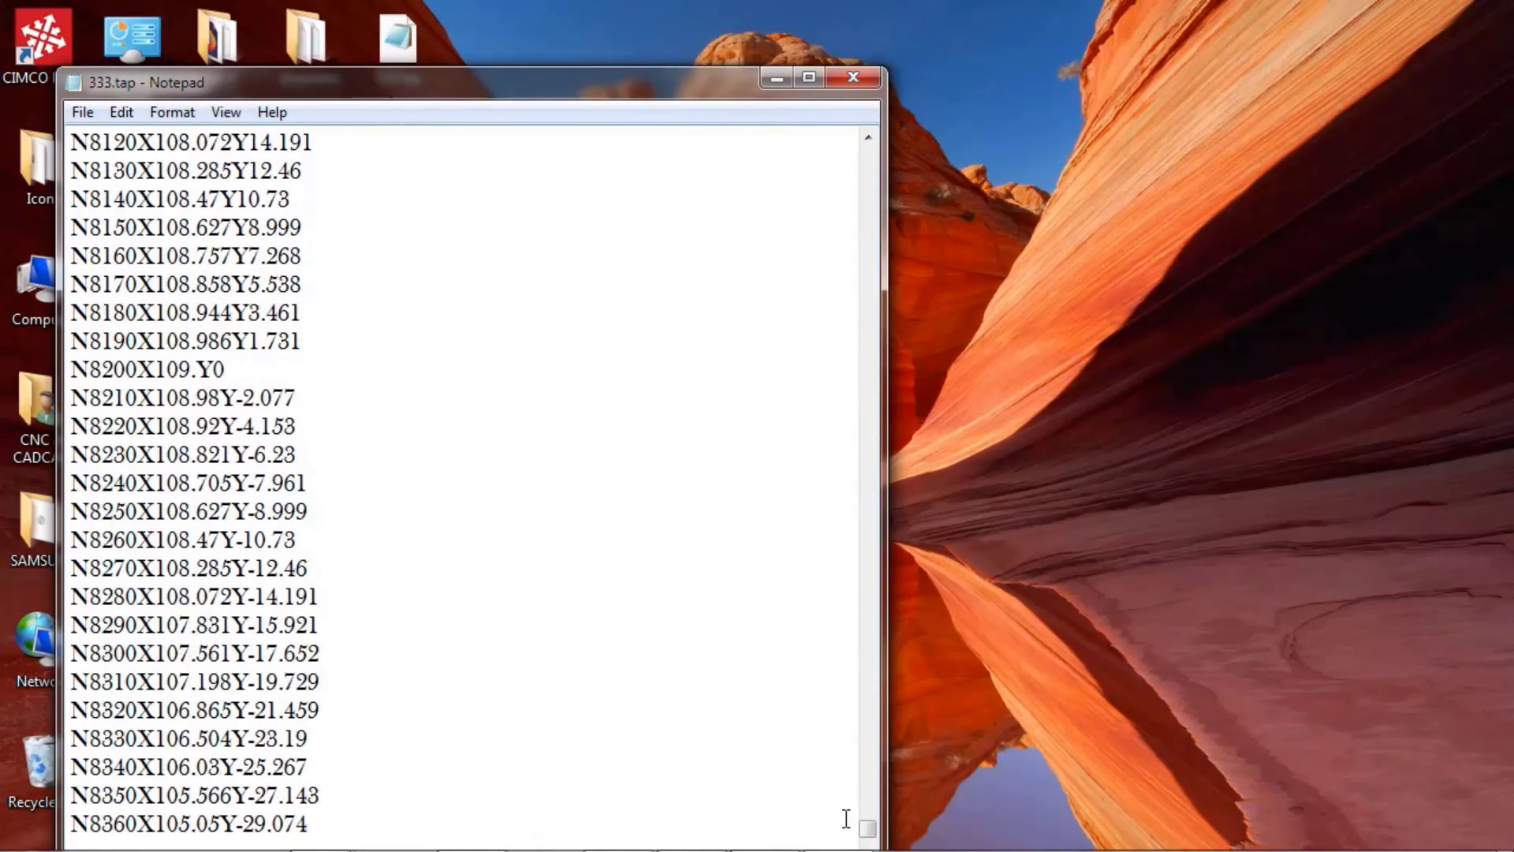
pyautogui.moveTo(867, 833); pyautogui.dragTo(868, 155)
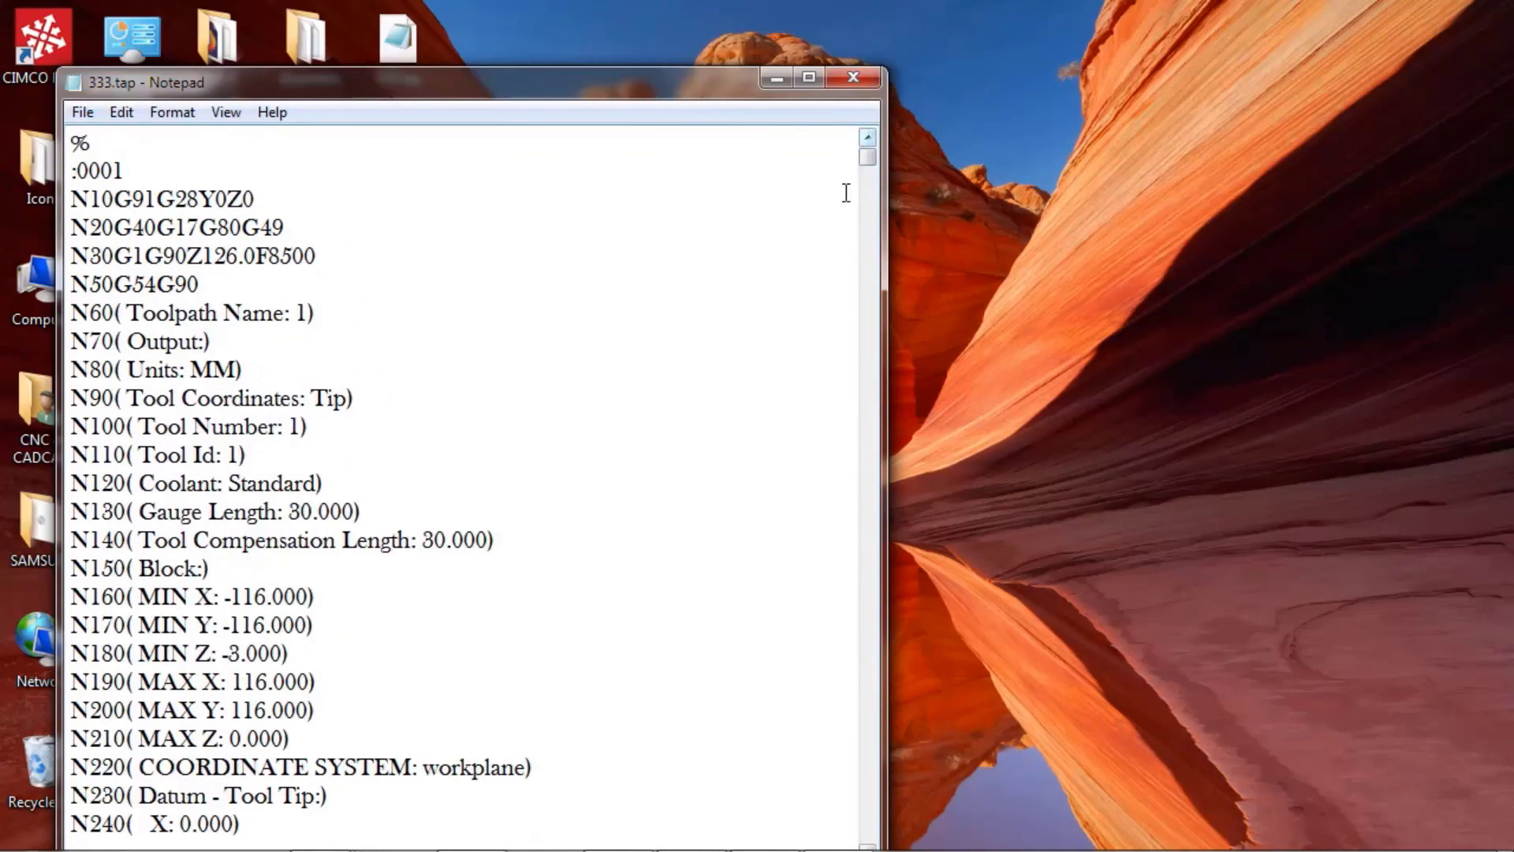
pyautogui.click(858, 77)
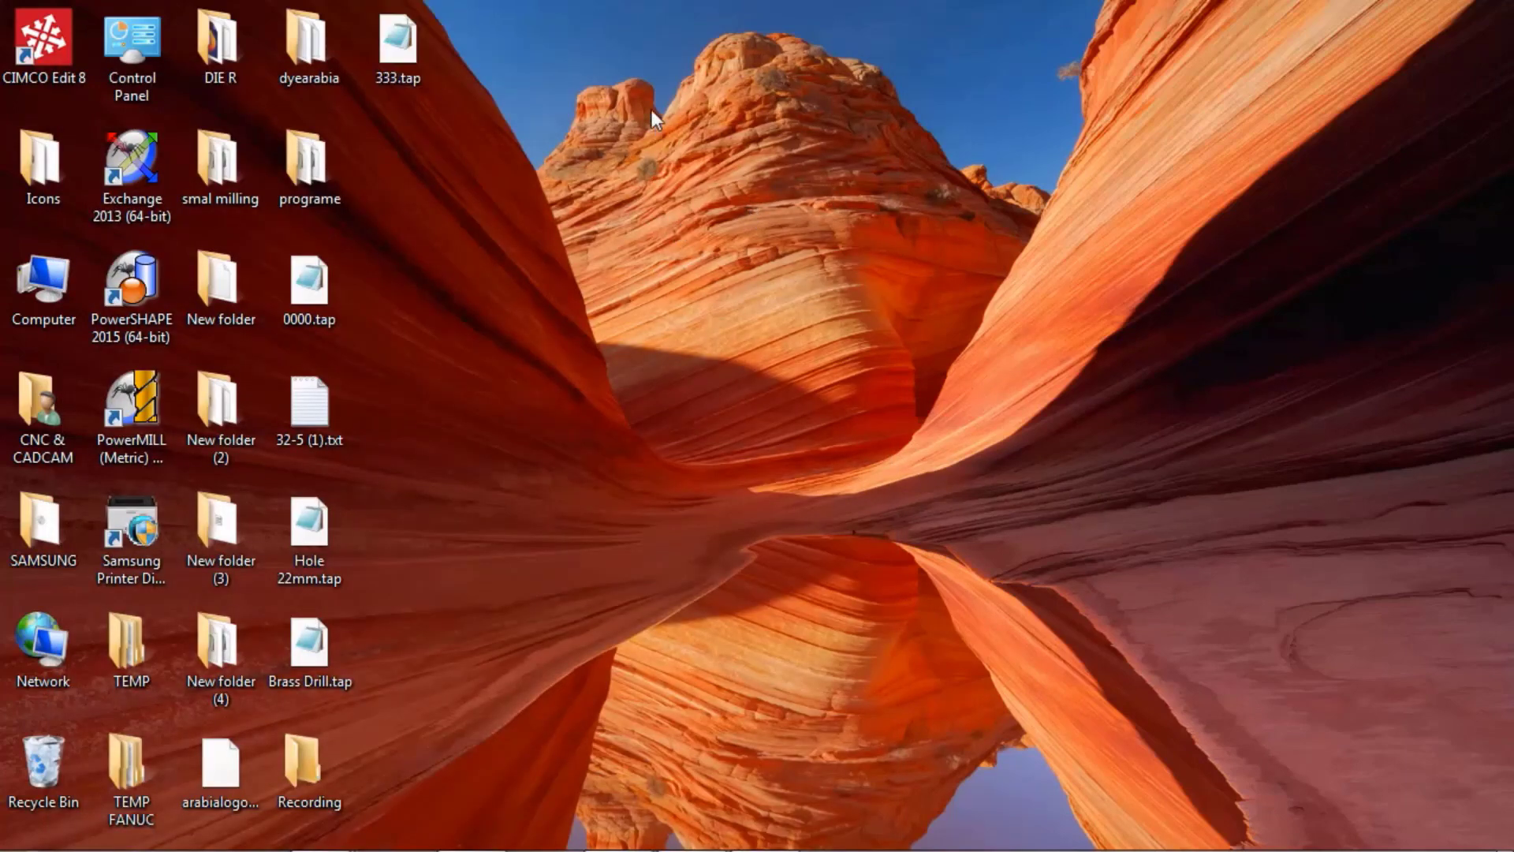